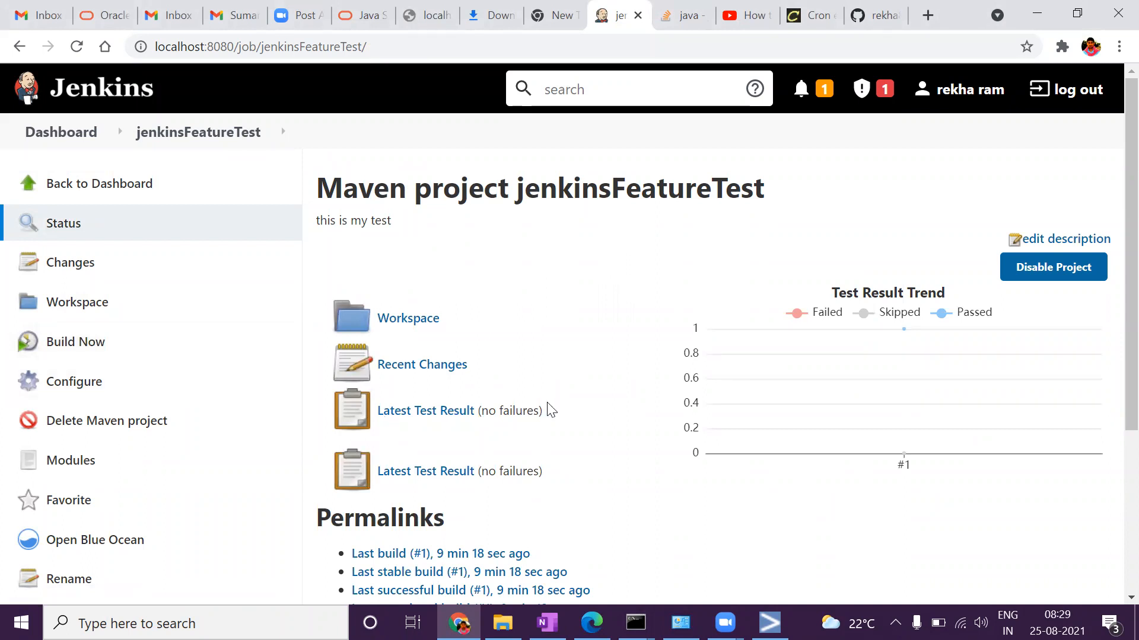
Open the console output of jenkinsFeatureTest build #1 and examine the test results and final build status
scroll(116, 476, "down", 3)
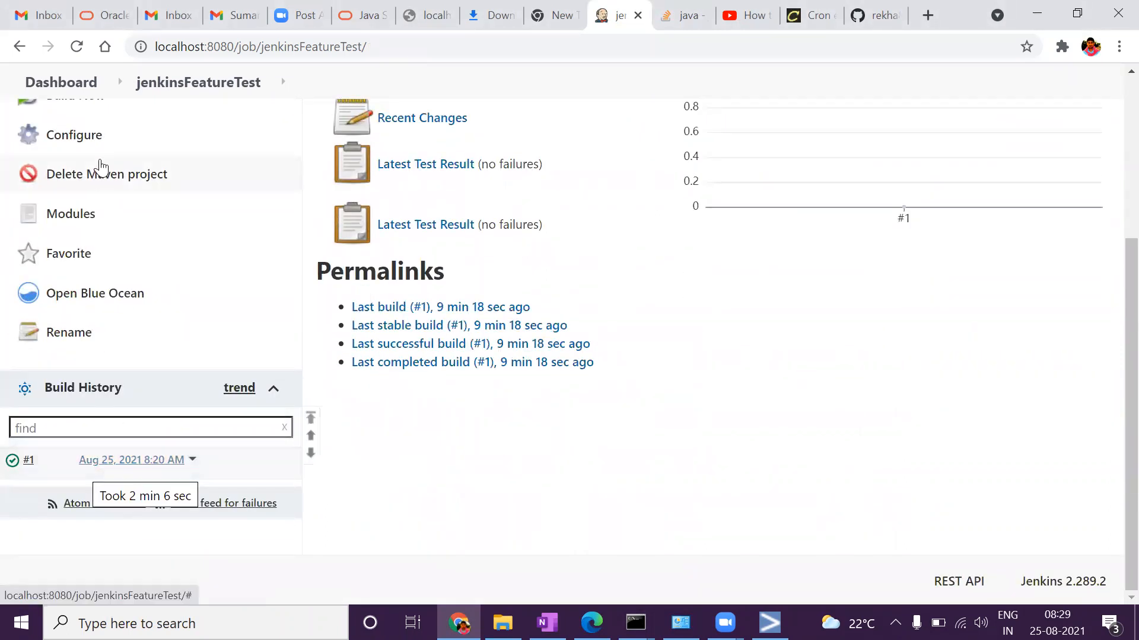
left_click(147, 464)
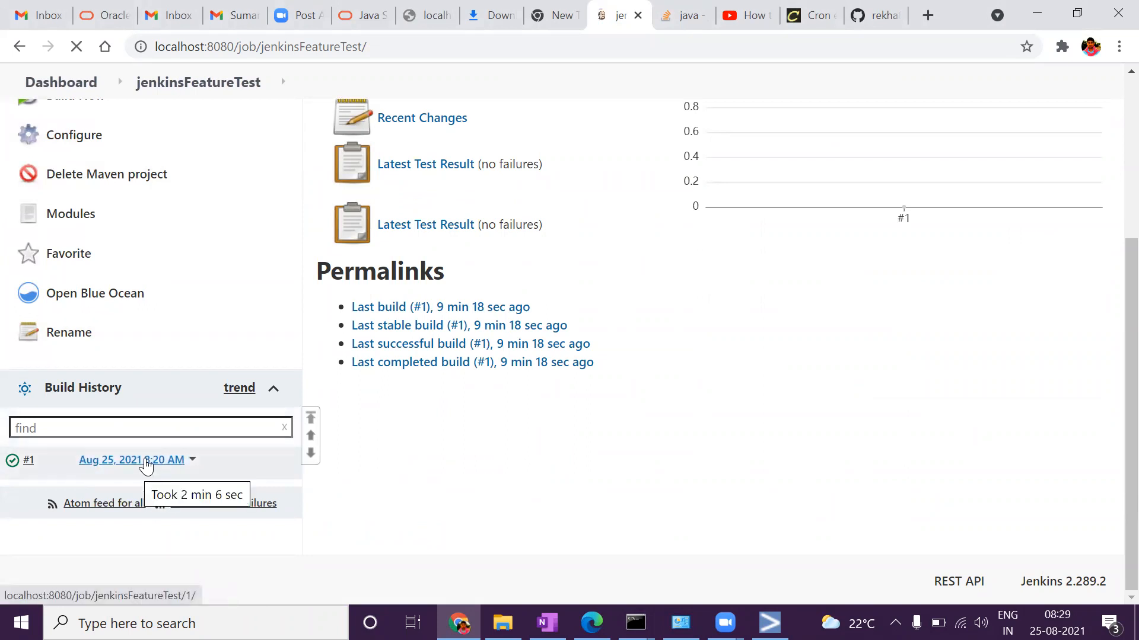
left_click(133, 307)
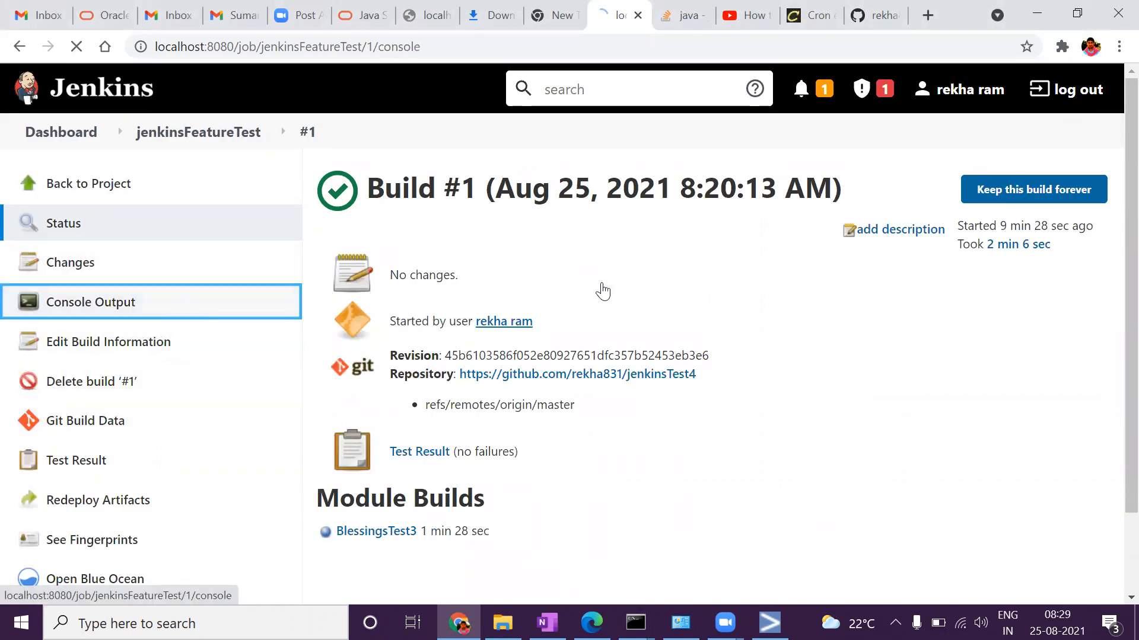
scroll(779, 356, "down", 10)
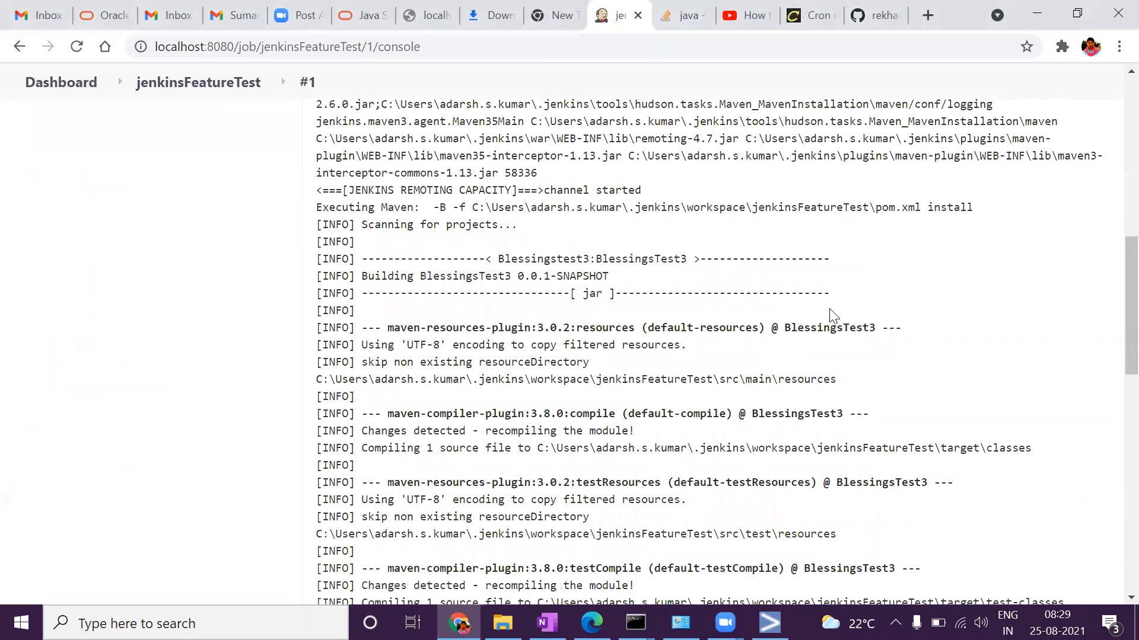
scroll(818, 432, "down", 8)
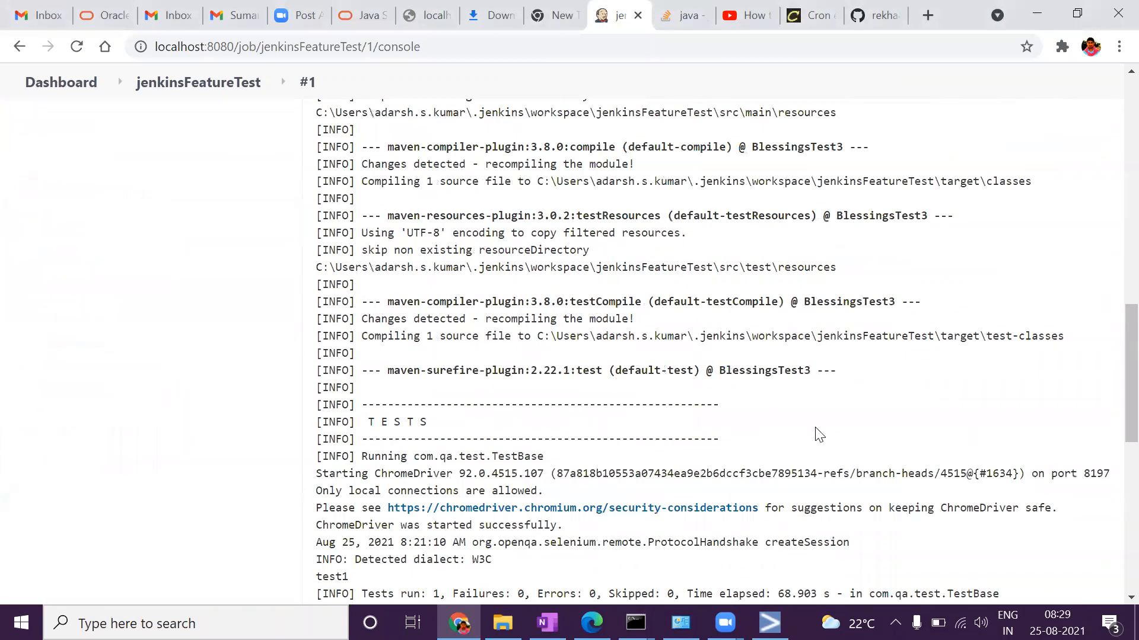
scroll(665, 435, "down", 3)
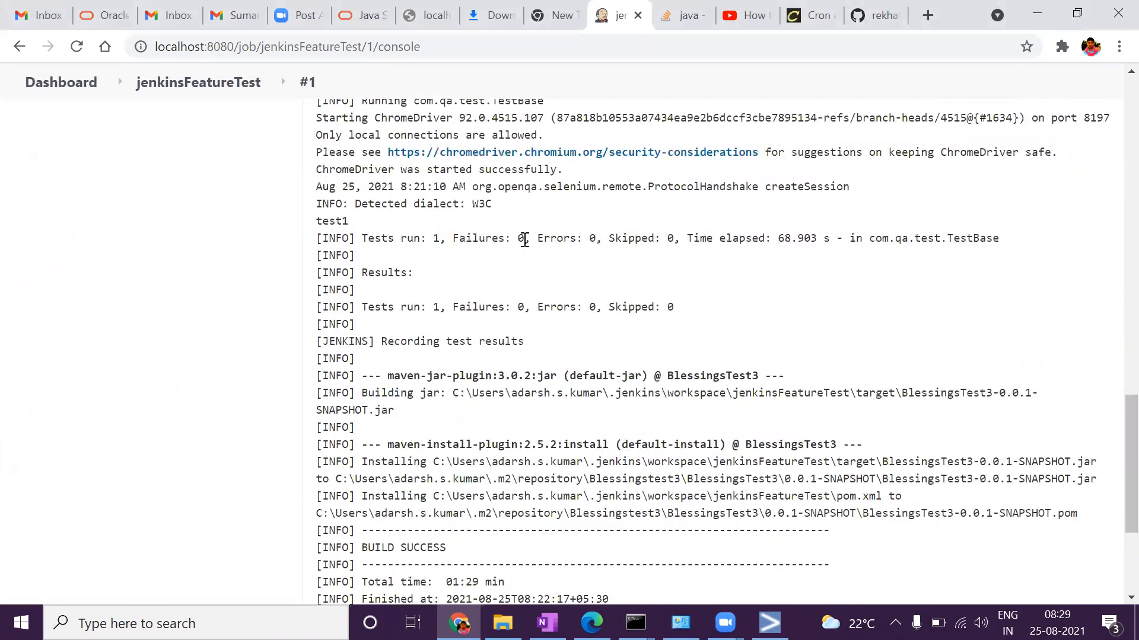
left_click_drag(525, 240, 494, 240)
left_click(573, 248)
scroll(744, 392, "down", 5)
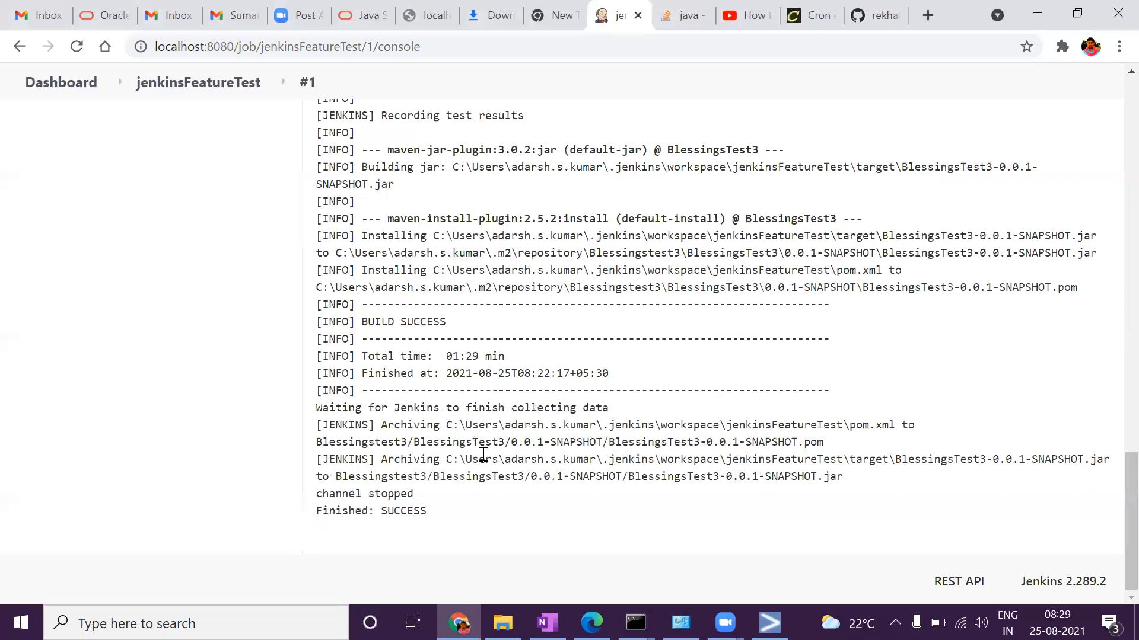
left_click_drag(433, 511, 350, 259)
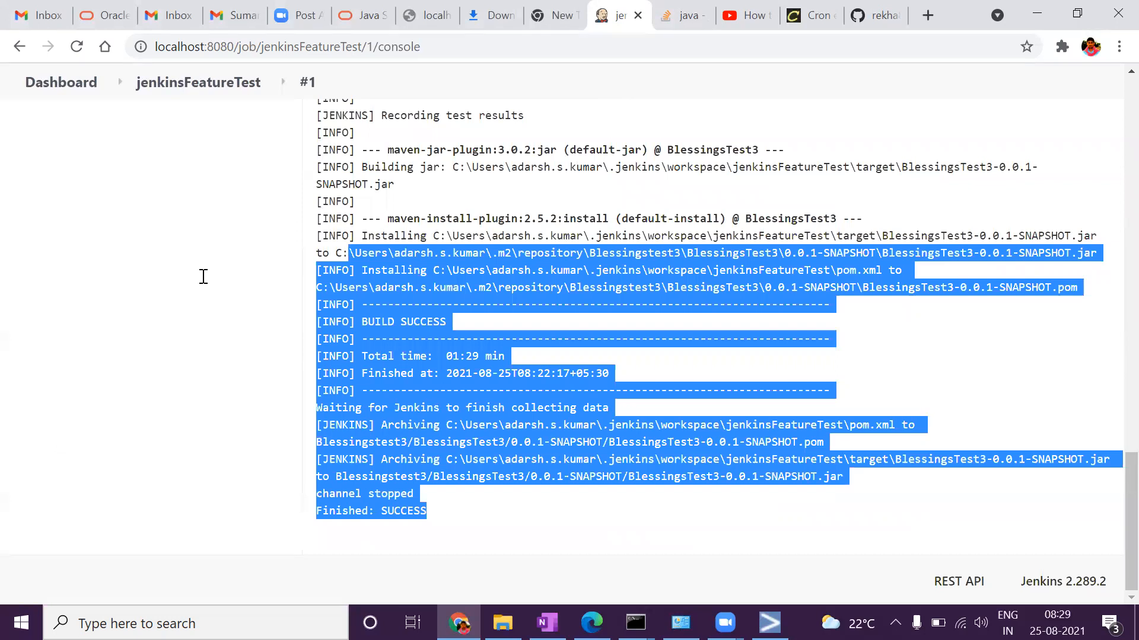
Switch to OneNote and review the Jenkins note's item about sending an email
key("alt+Tab")
left_click_drag(140, 287, 49, 287)
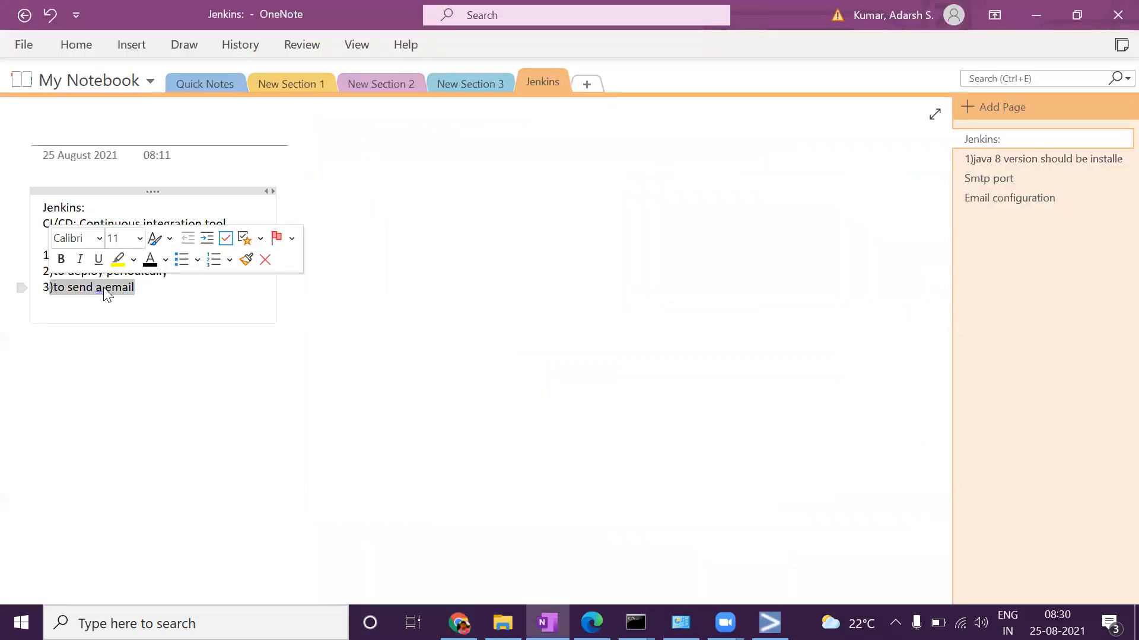
left_click(168, 287)
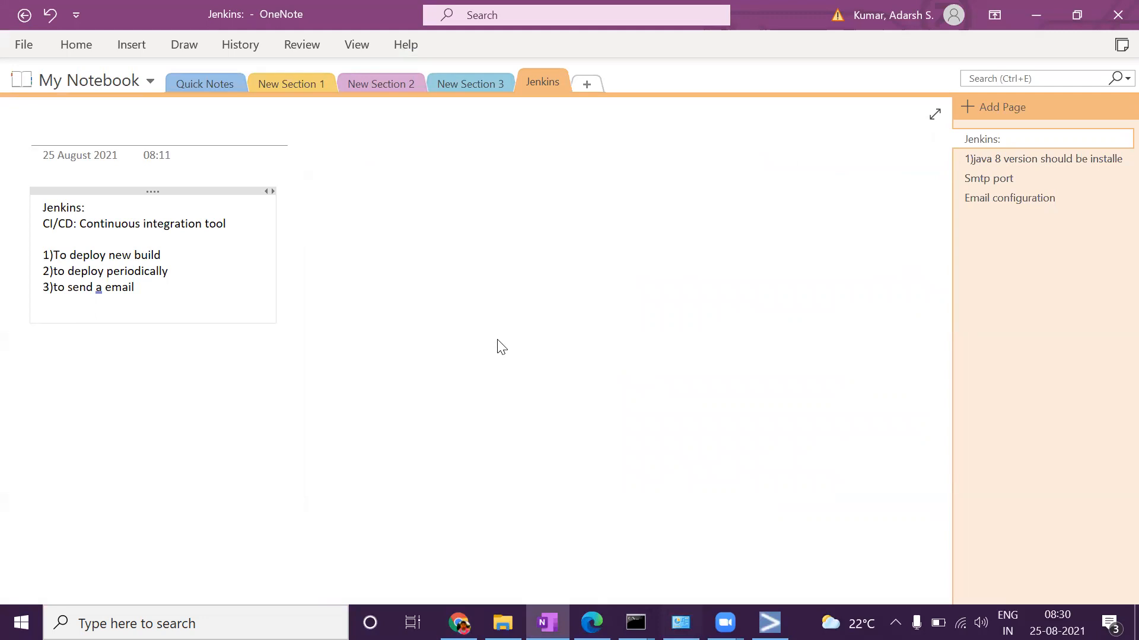
Return to Jenkins in Chrome and open the global system configuration at the Extended E-mail Notification section
key("alt+Tab")
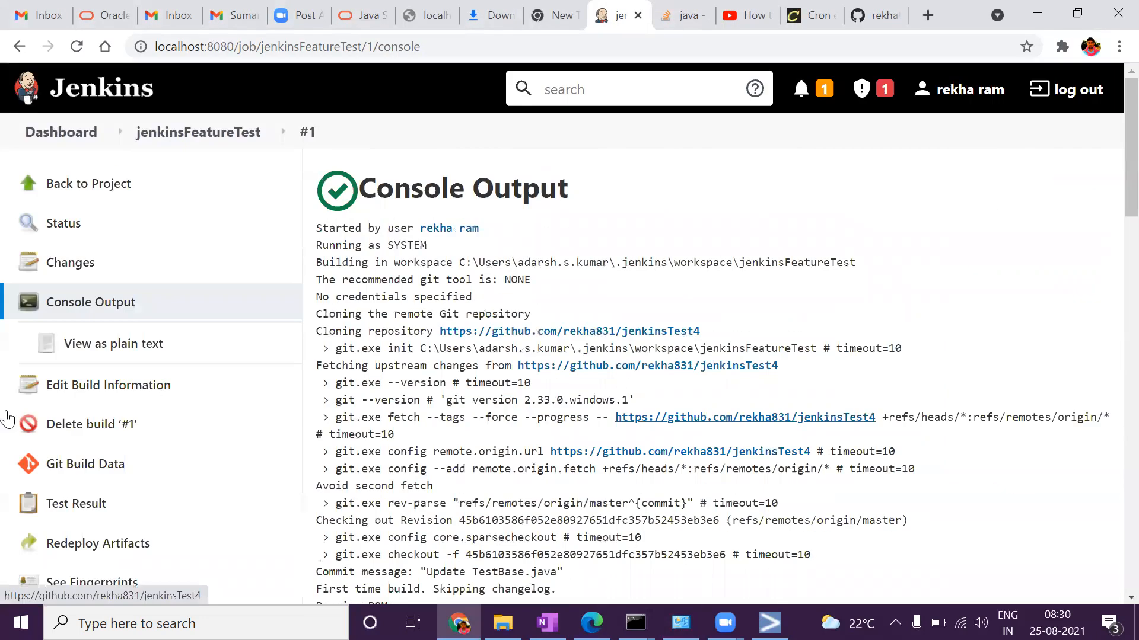
left_click(50, 175)
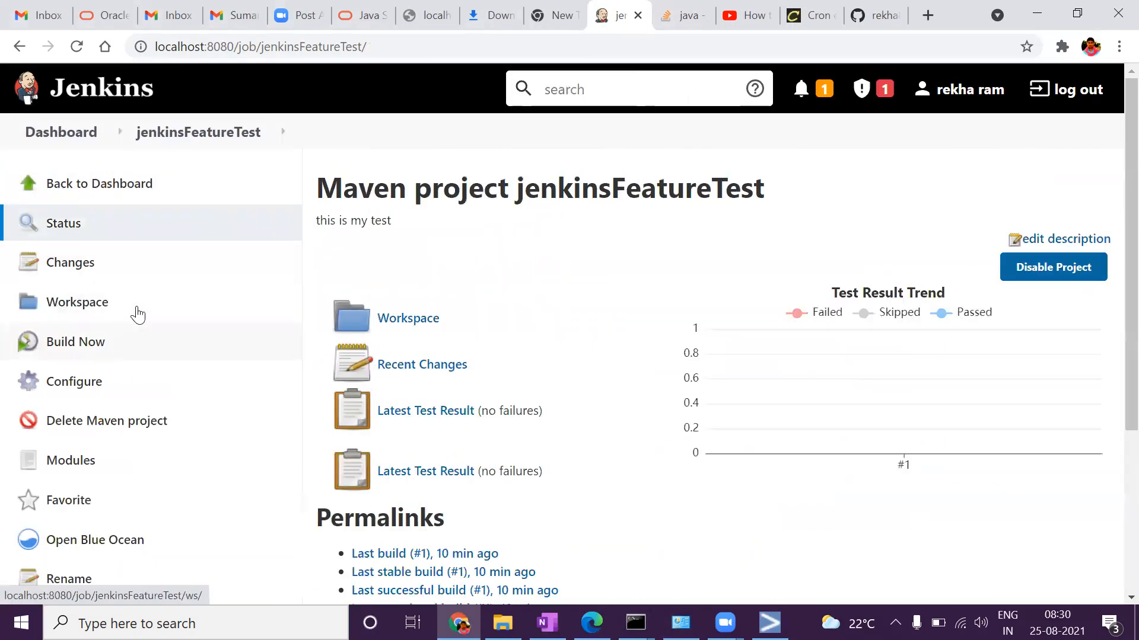
left_click(62, 131)
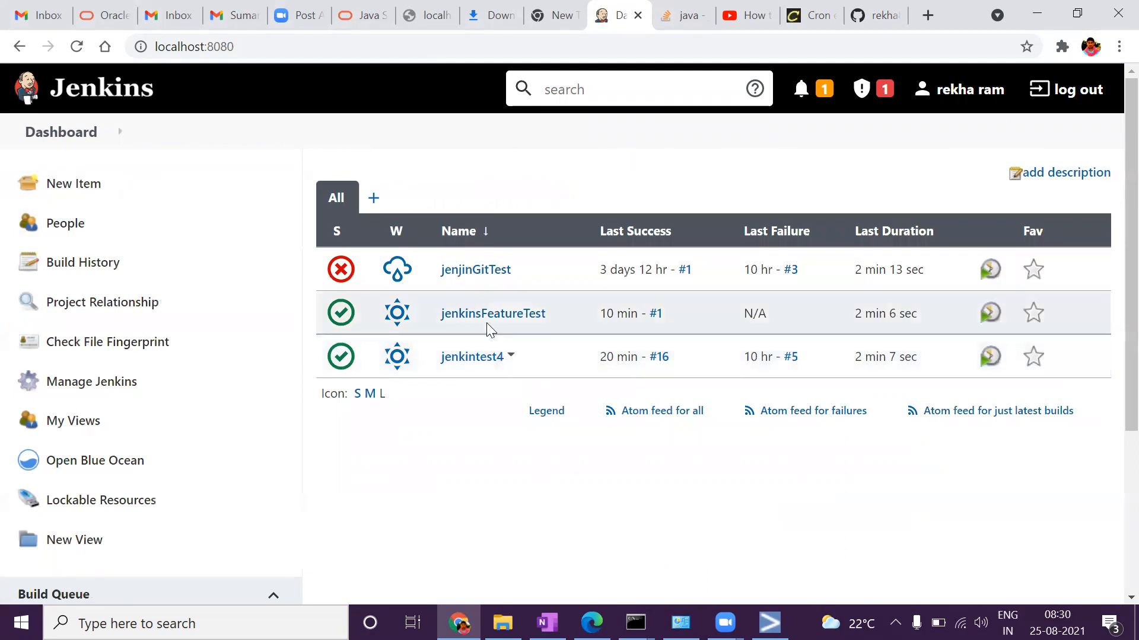
left_click(99, 396)
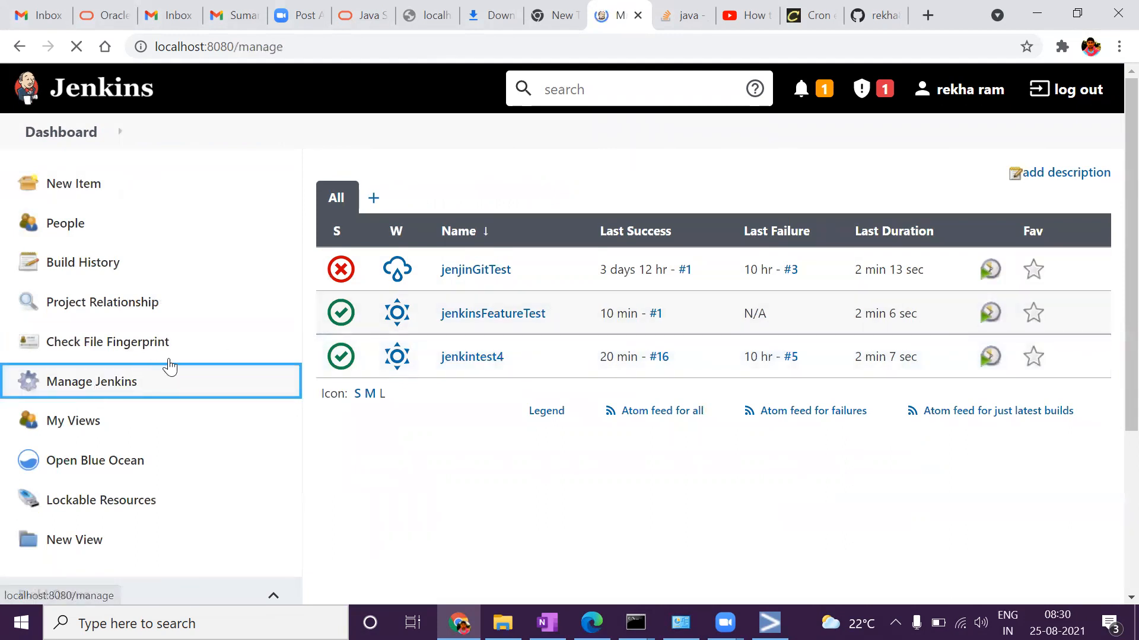
left_click(452, 420)
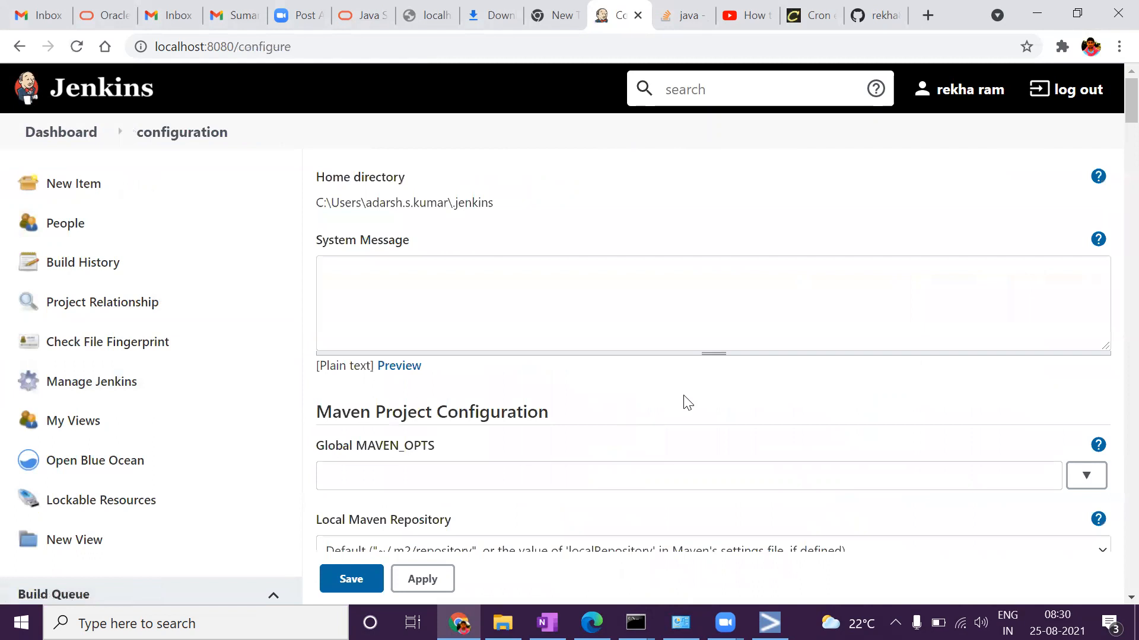
scroll(710, 415, "down", 8)
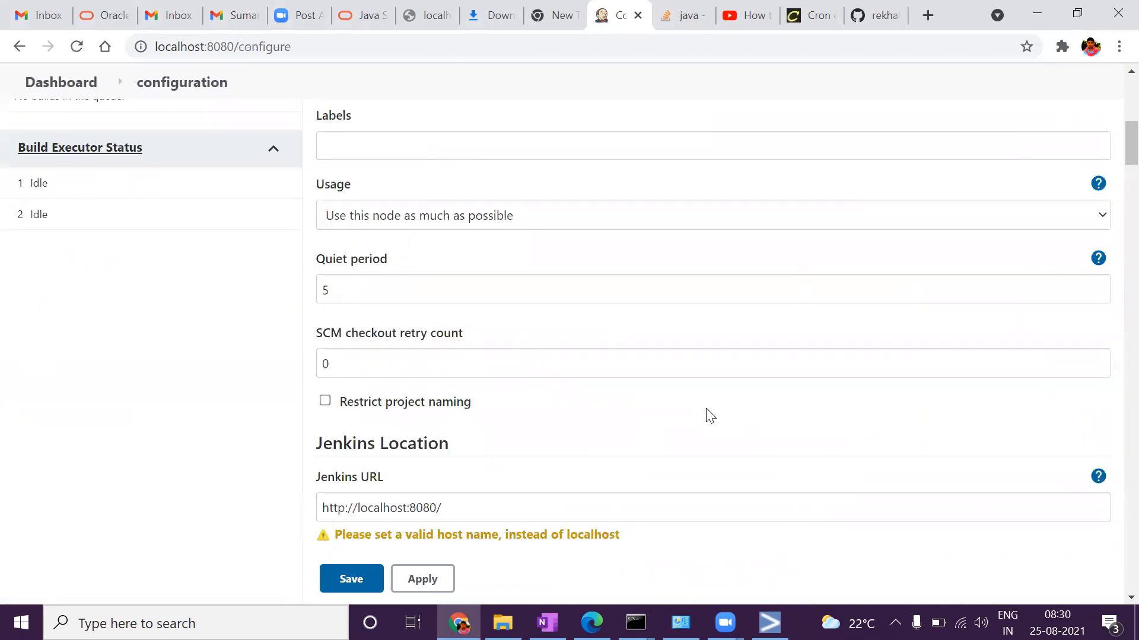
scroll(710, 415, "down", 7)
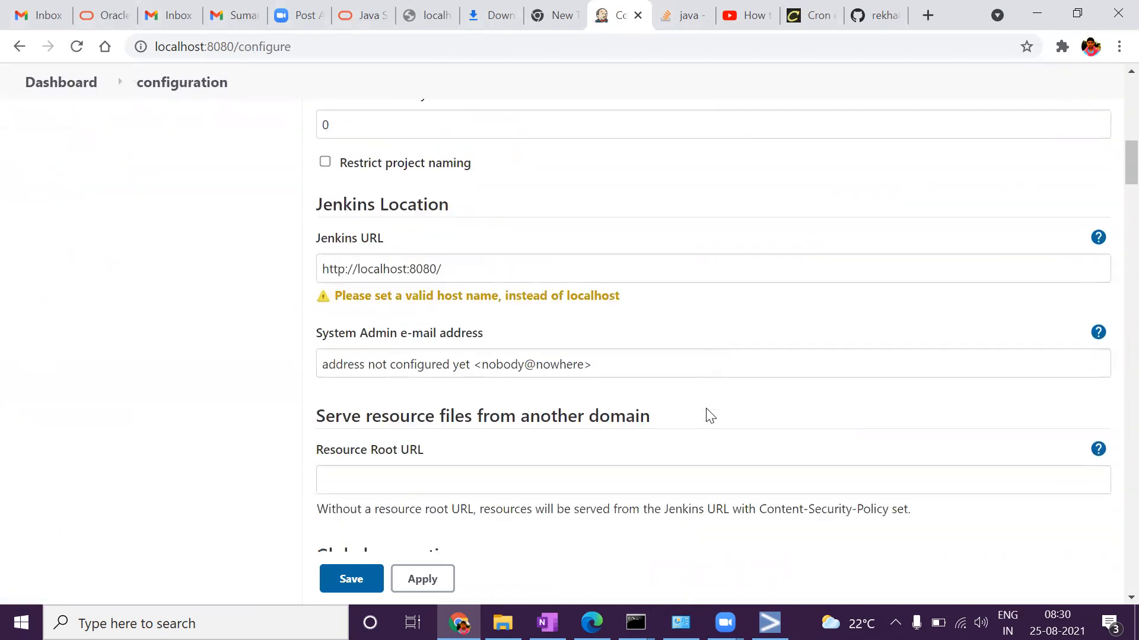
scroll(710, 415, "down", 10)
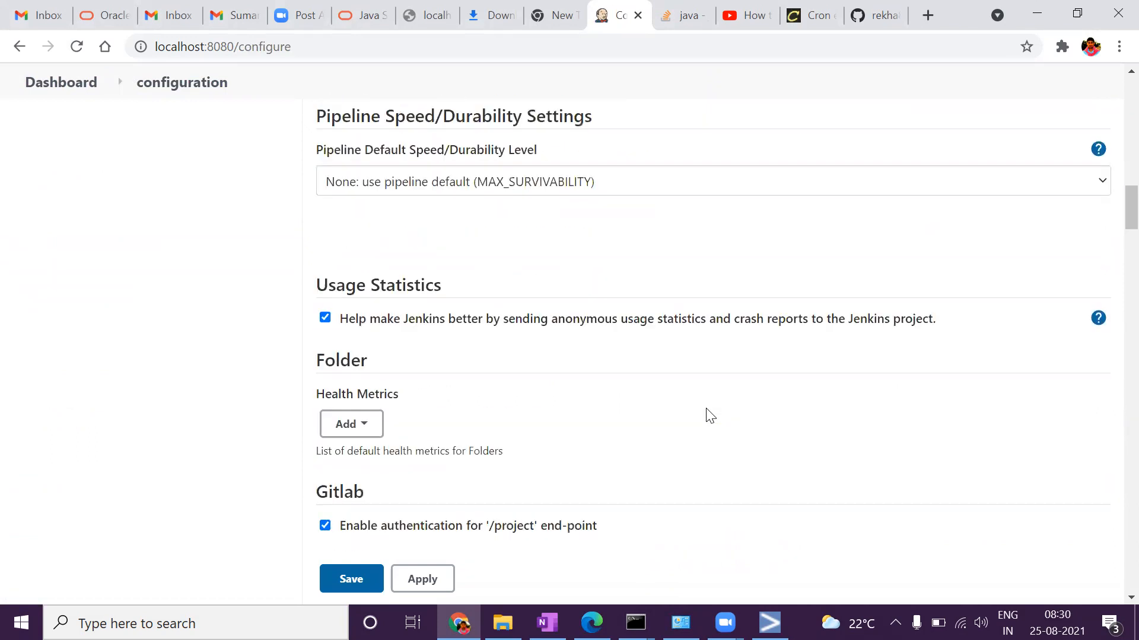
scroll(710, 415, "down", 10)
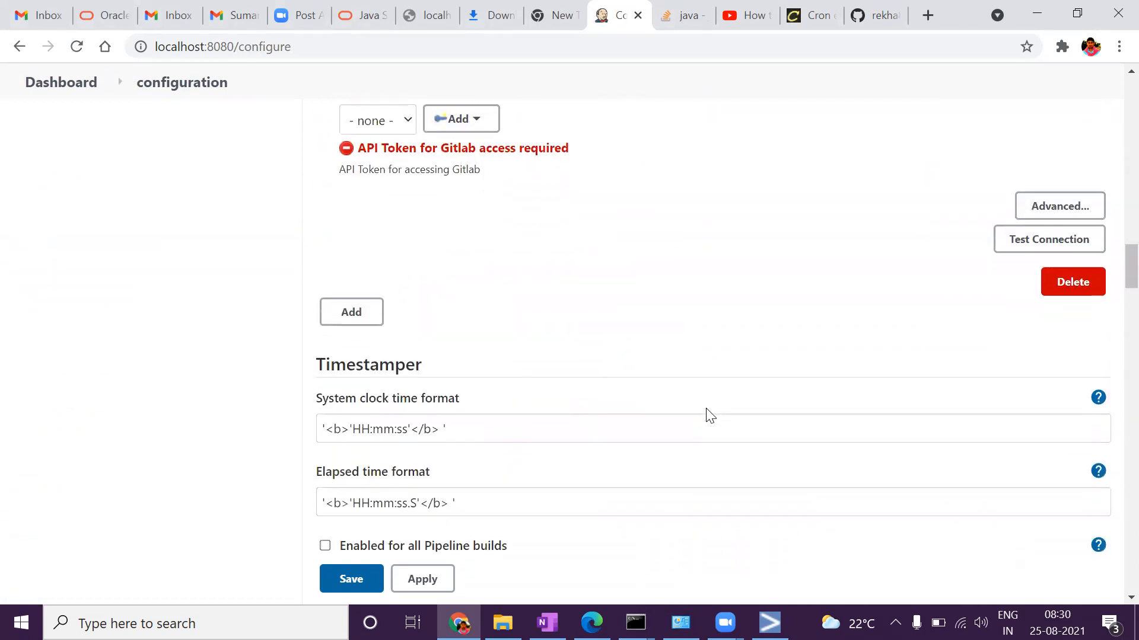
scroll(710, 415, "down", 10)
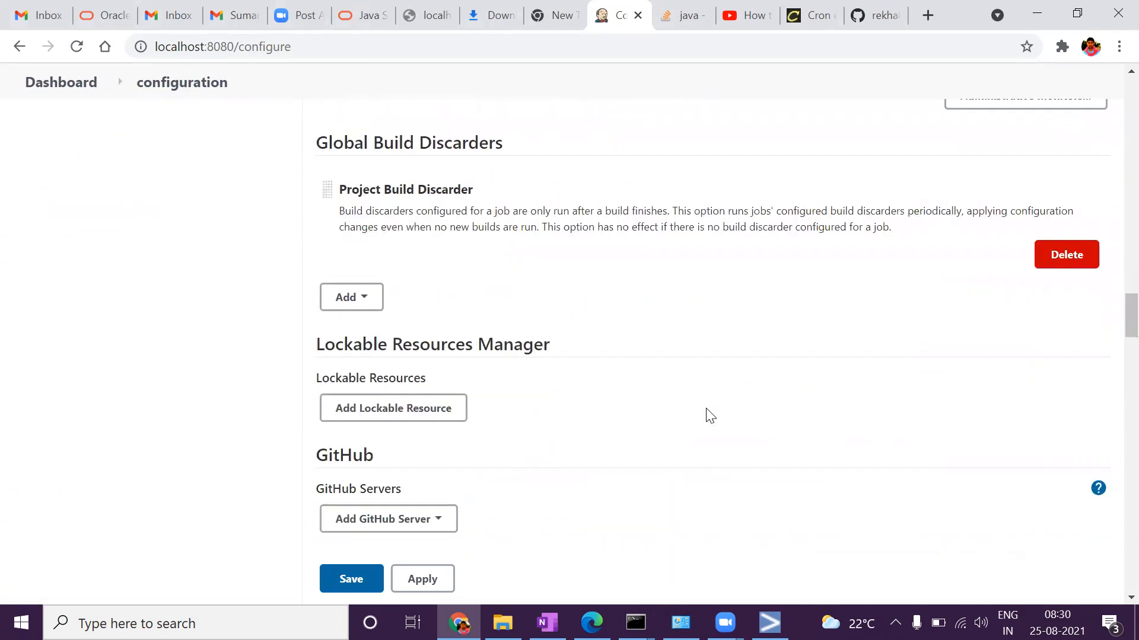
scroll(710, 416, "down", 4)
scroll(710, 416, "down", 6)
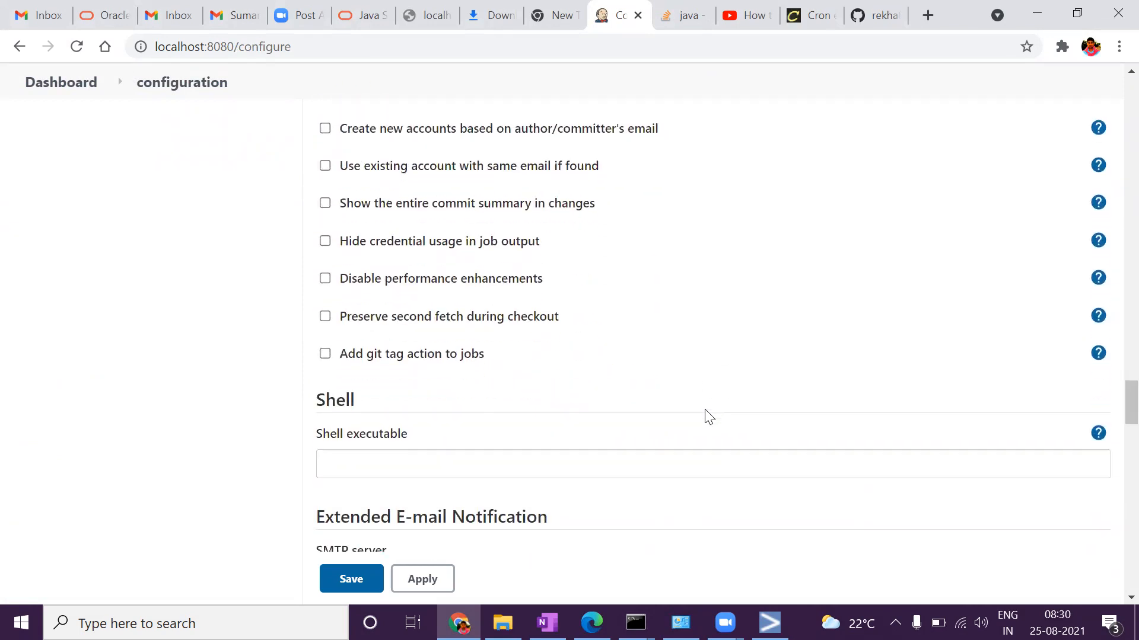
scroll(706, 415, "down", 5)
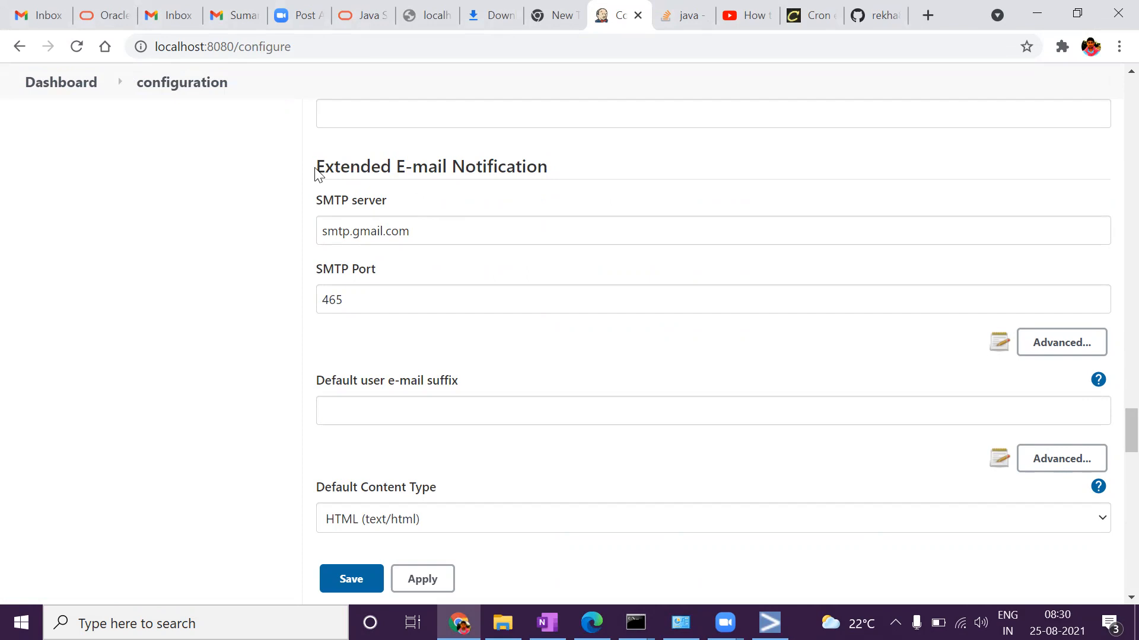
Review the SMTP server and SMTP port settings under Extended E-mail Notification
left_click(410, 233)
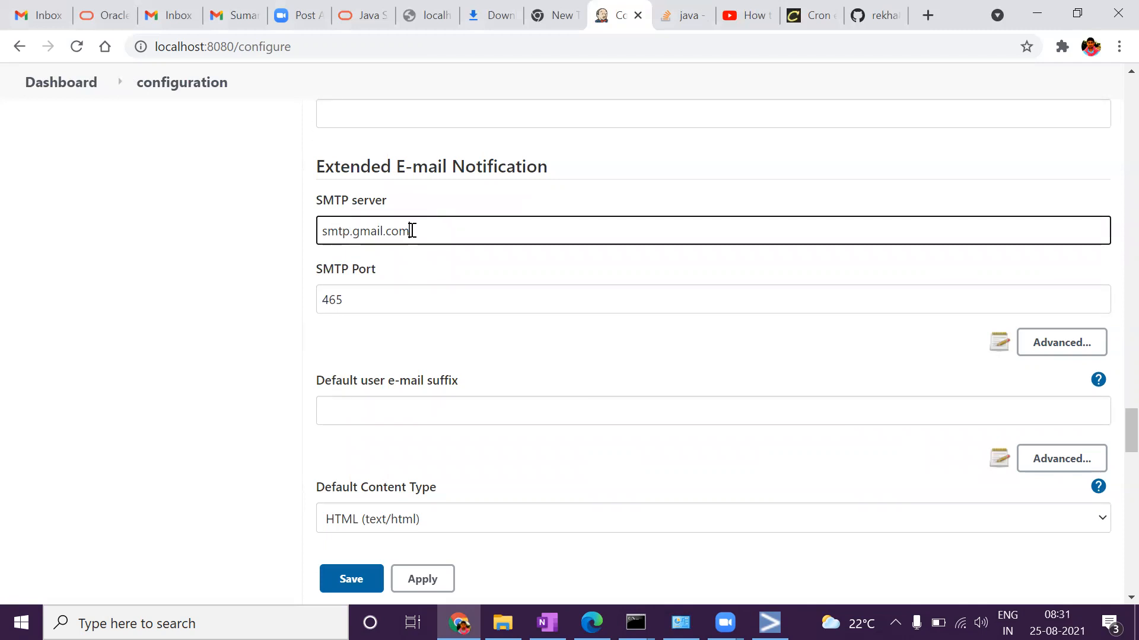
left_click_drag(411, 231, 307, 231)
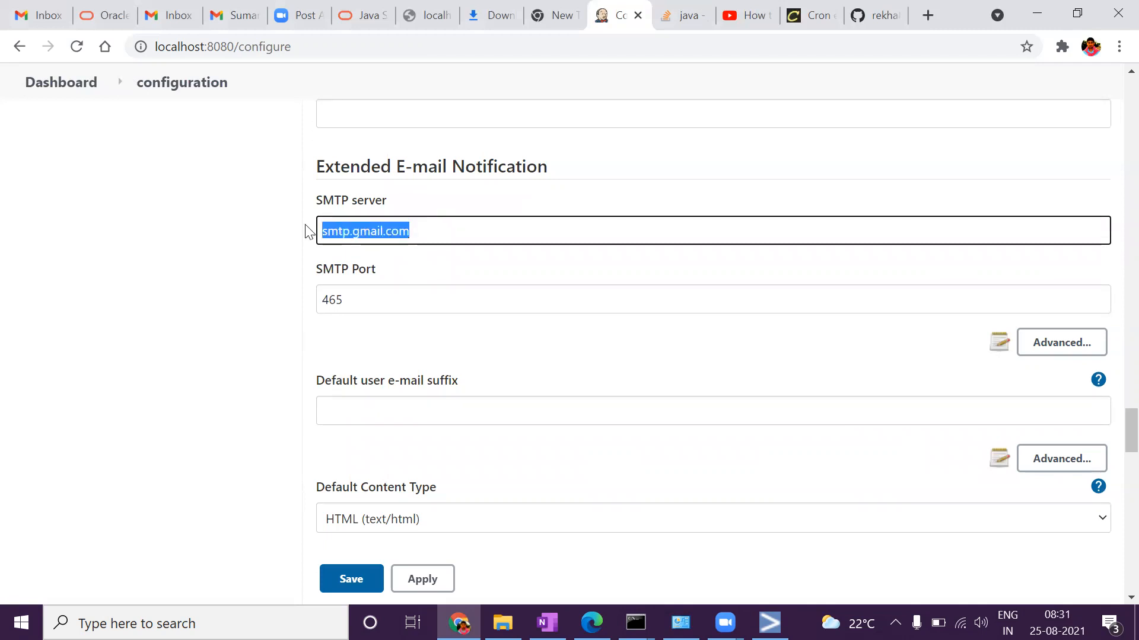
left_click(361, 300)
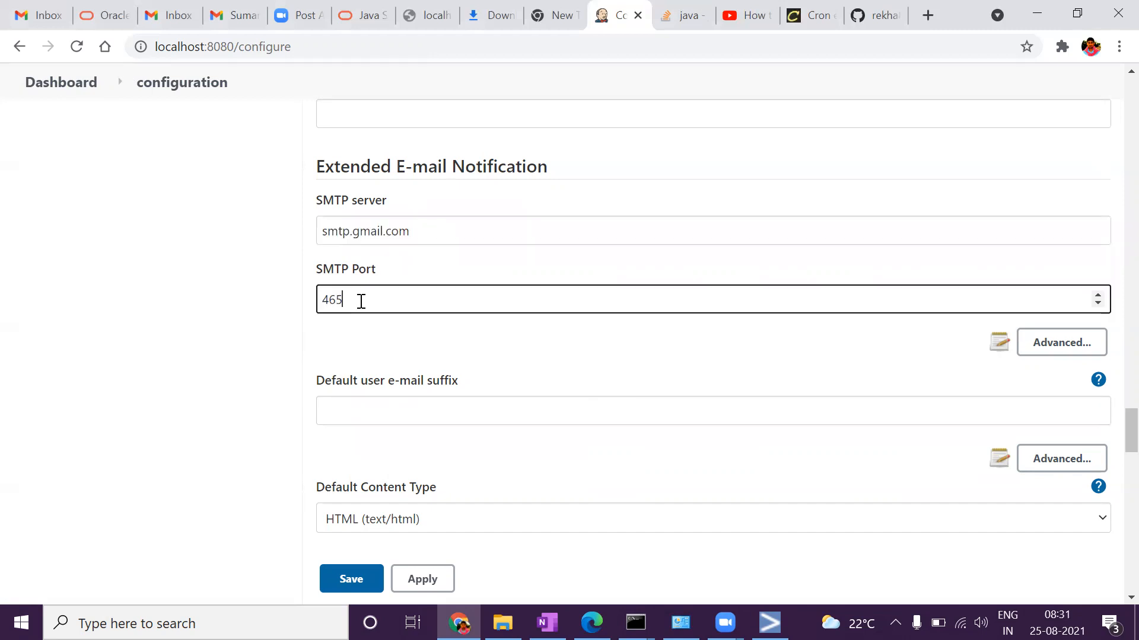
Check the Gmail accounts open in the other browser tabs and return to the Jenkins configuration
left_click(171, 14)
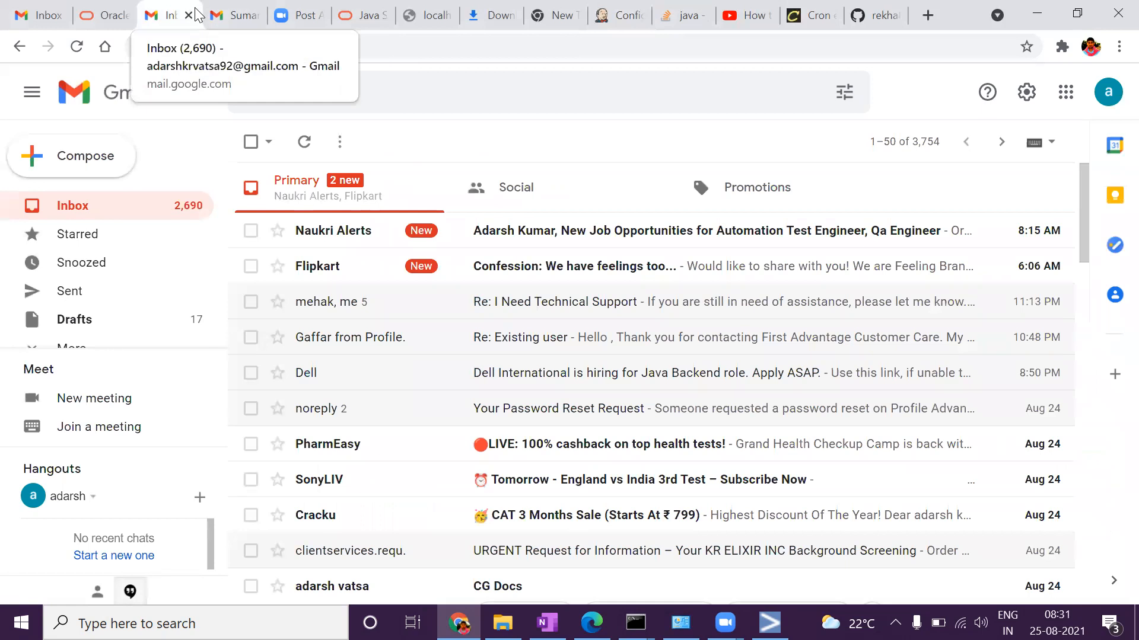
left_click(230, 16)
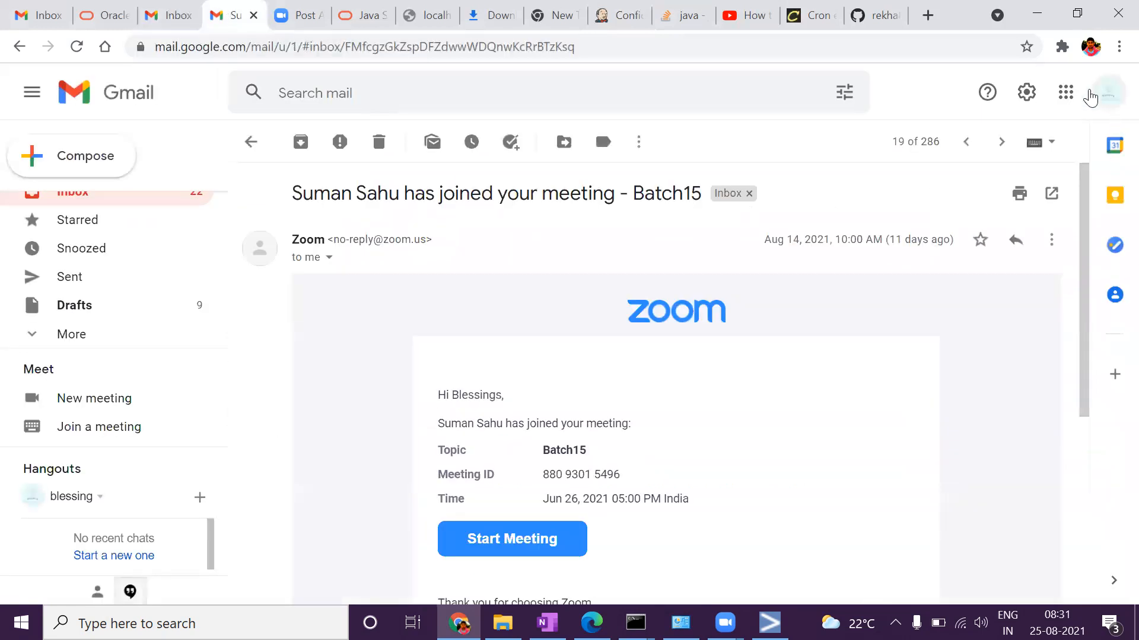
left_click(1075, 94)
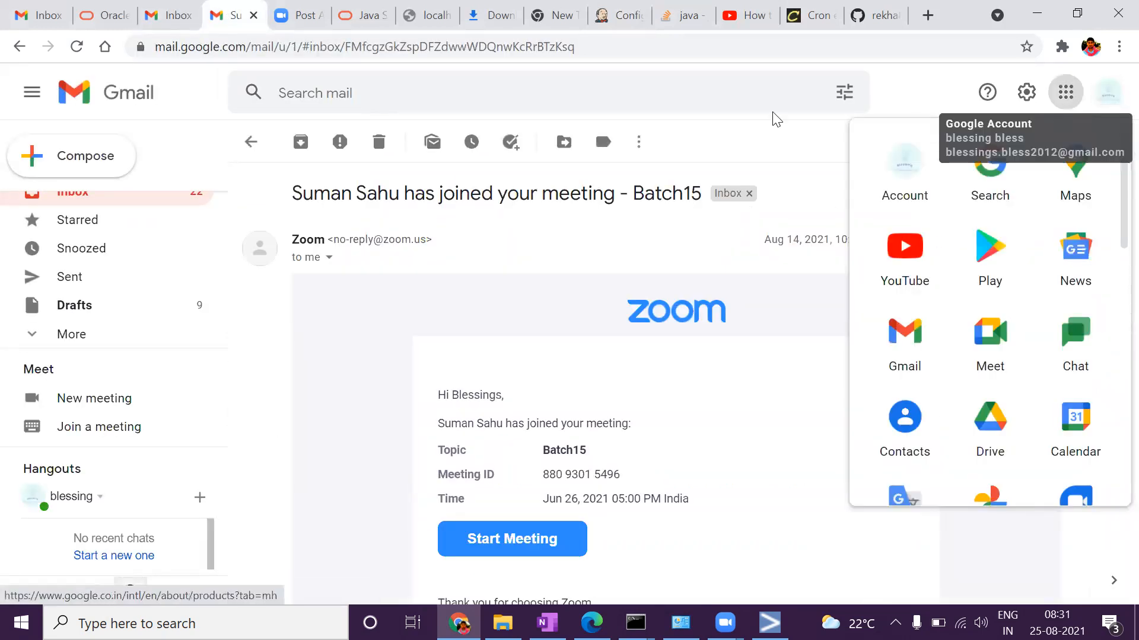
left_click(336, 310)
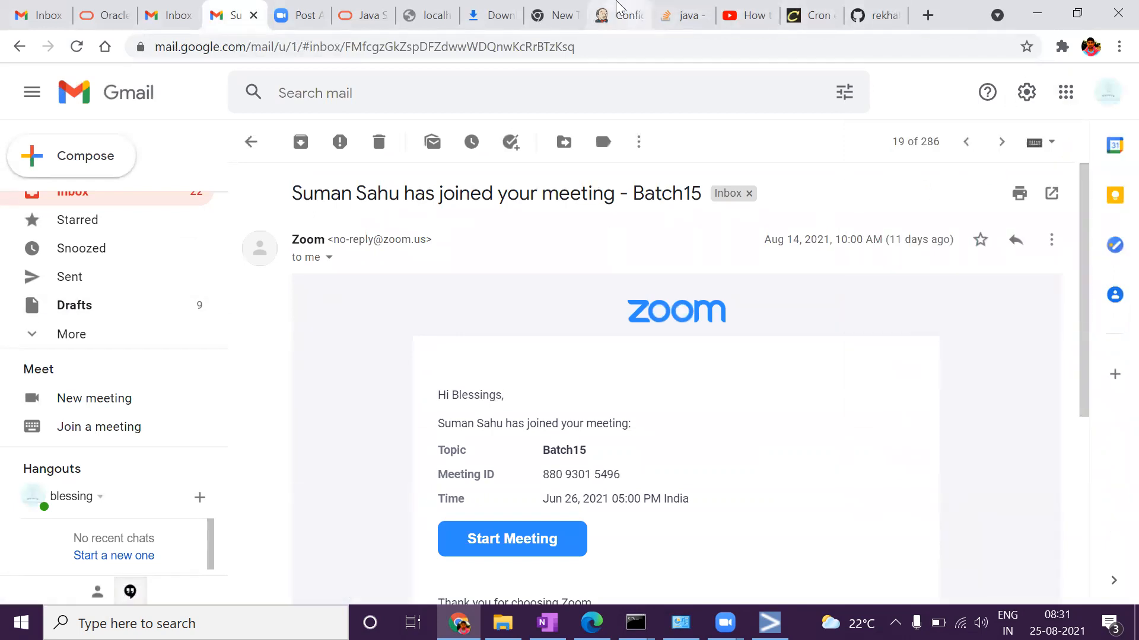
left_click(620, 15)
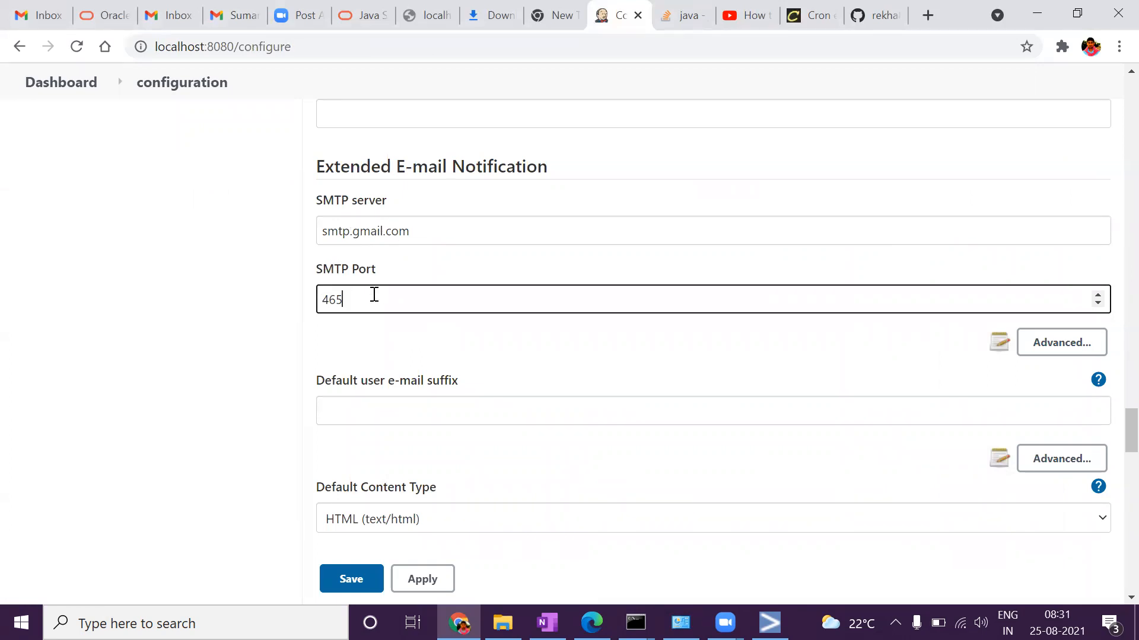
Recheck the SMTP server name and consult the possible port numbers on OneNote's Smtp port page
left_click_drag(417, 234, 315, 247)
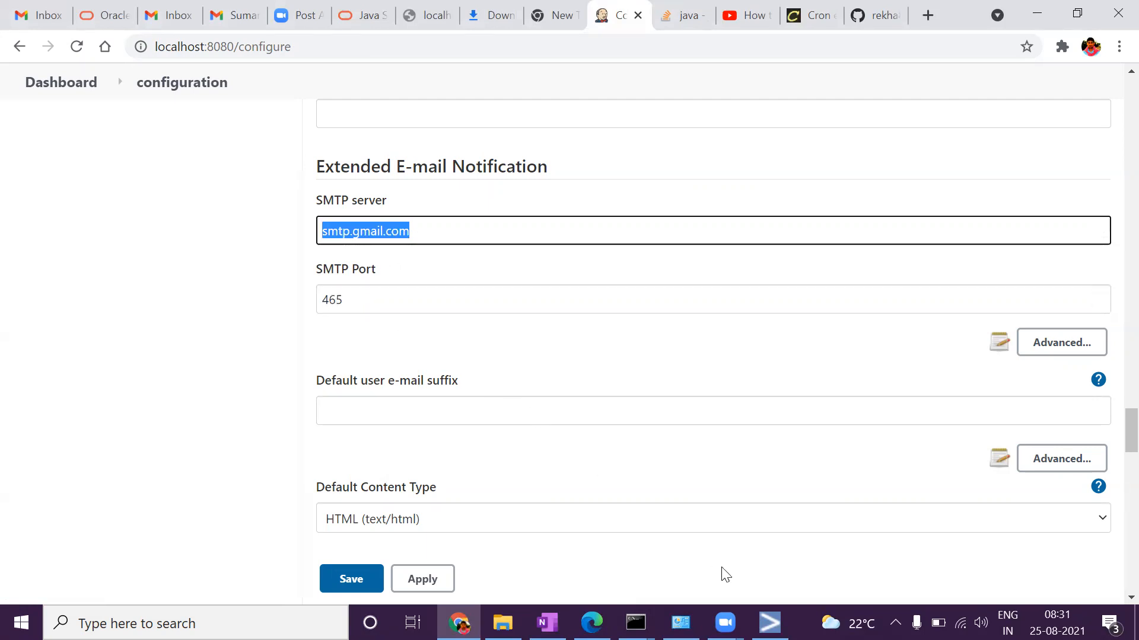
key("alt+Tab")
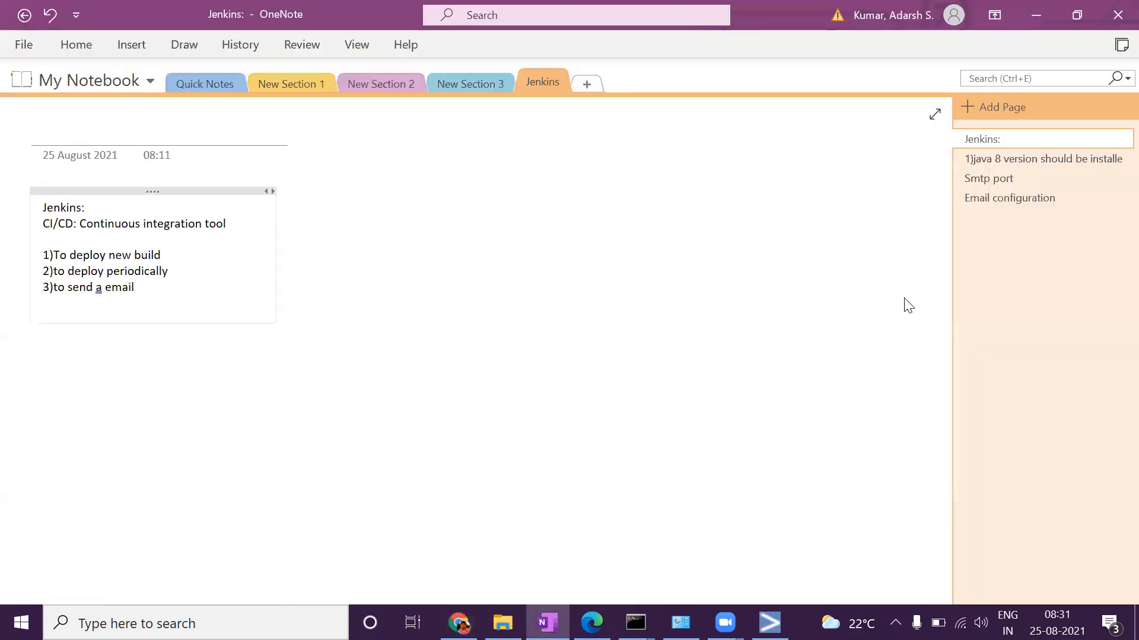
left_click(1017, 179)
double_click(101, 207)
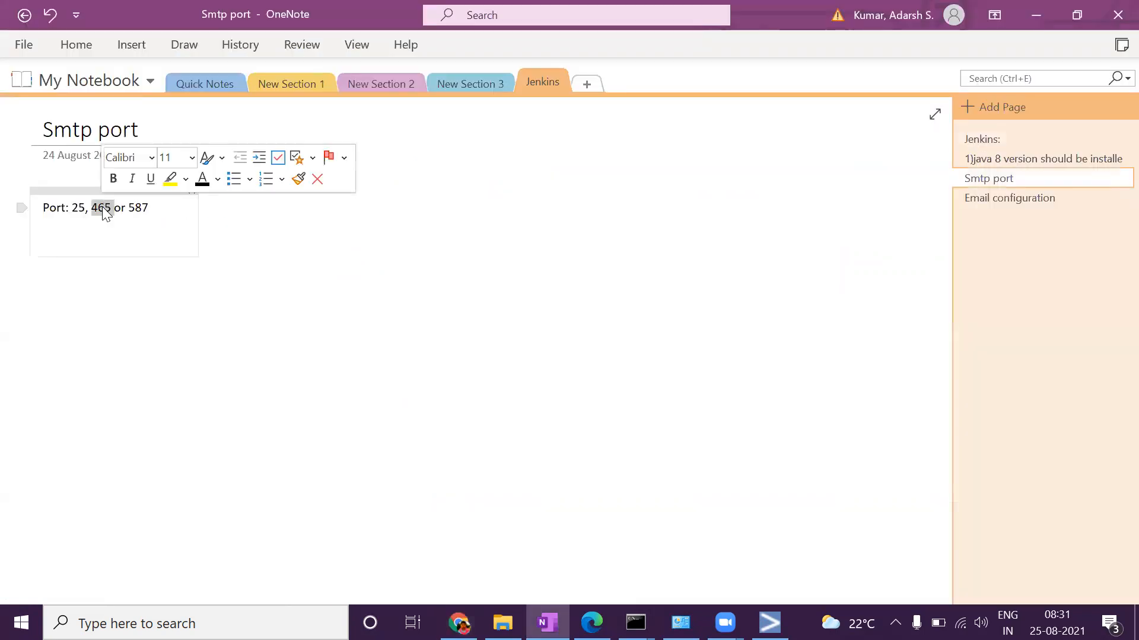
double_click(138, 207)
double_click(78, 207)
Return to the Jenkins configuration in Chrome and select the SMTP port value under Extended E-mail Notification
key("alt+Tab")
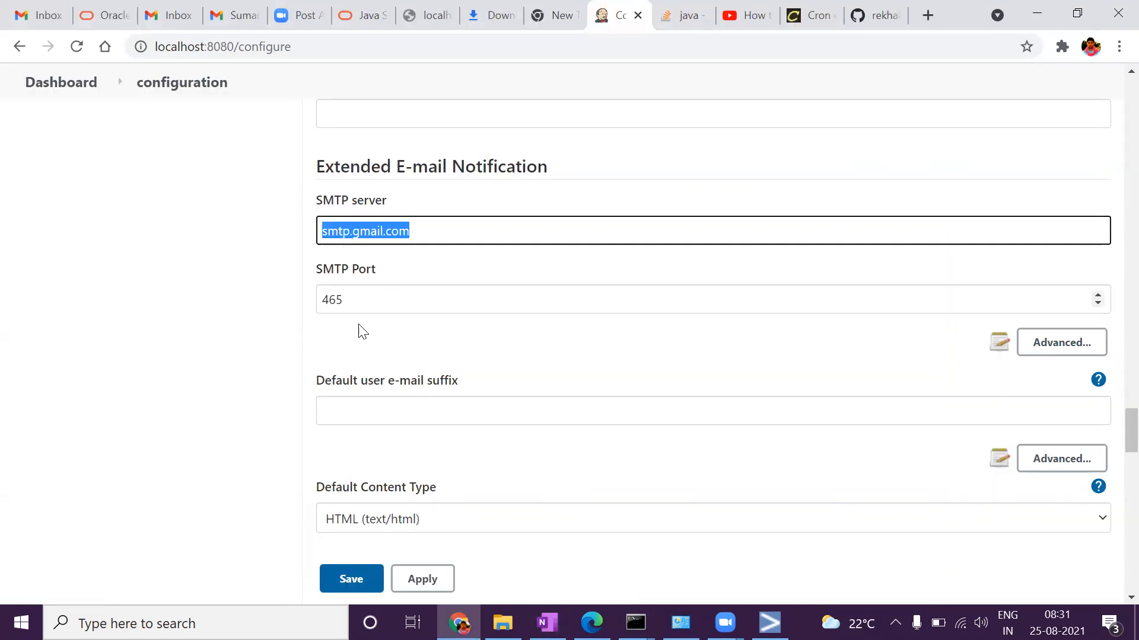
left_click(335, 305)
double_click(335, 305)
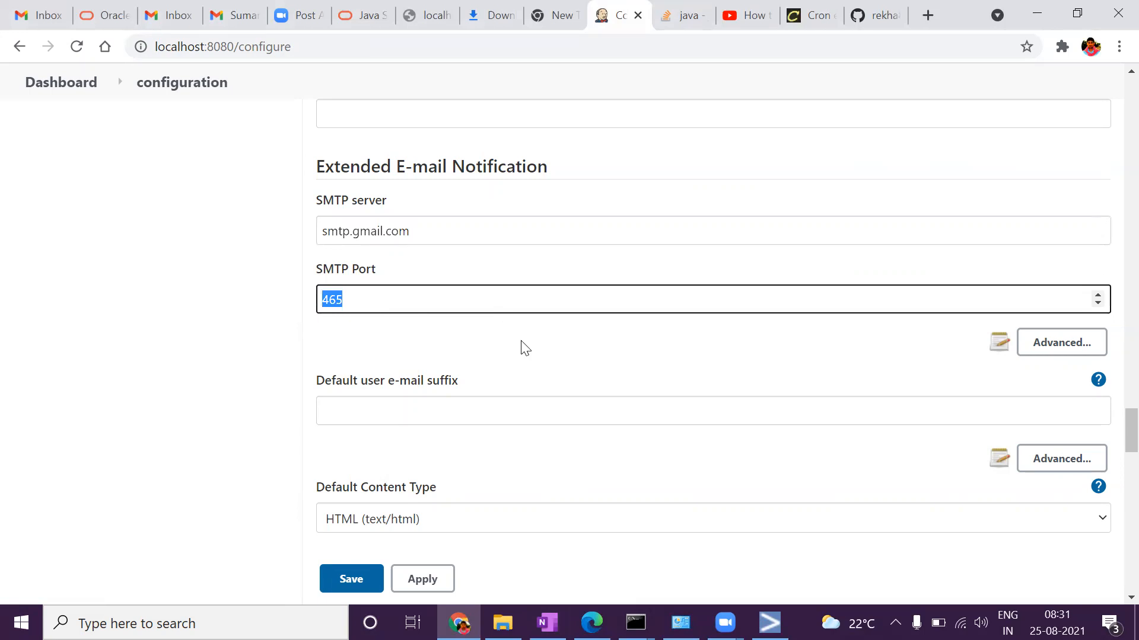
Review the Extended E-mail Notification settings, from the SMTP server and port through the default recipients, subject and content
scroll(525, 348, "down", 3)
scroll(450, 287, "up", 3)
left_click_drag(415, 235, 315, 238)
double_click(328, 298)
scroll(474, 329, "down", 4)
scroll(476, 326, "down", 5)
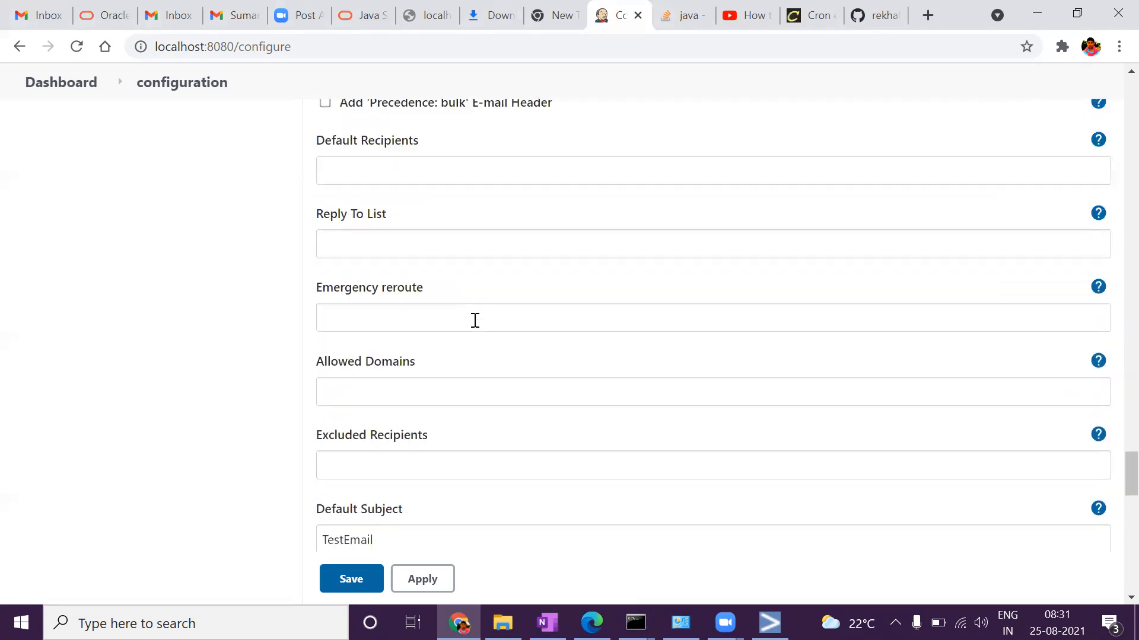
scroll(475, 320, "down", 4)
scroll(476, 325, "down", 12)
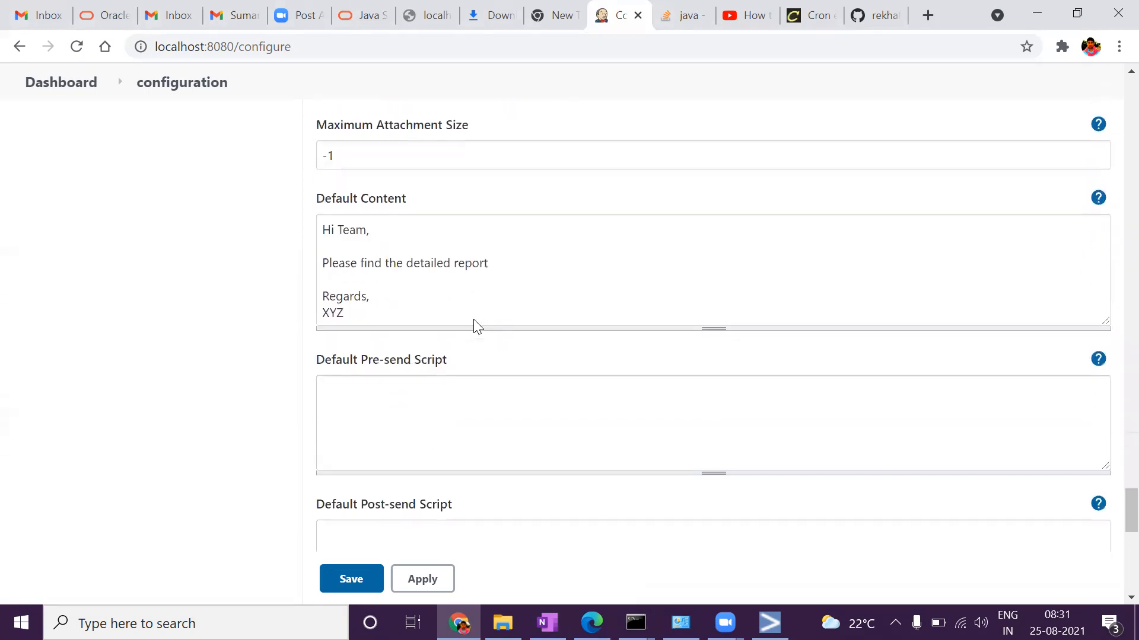
scroll(472, 322, "down", 3)
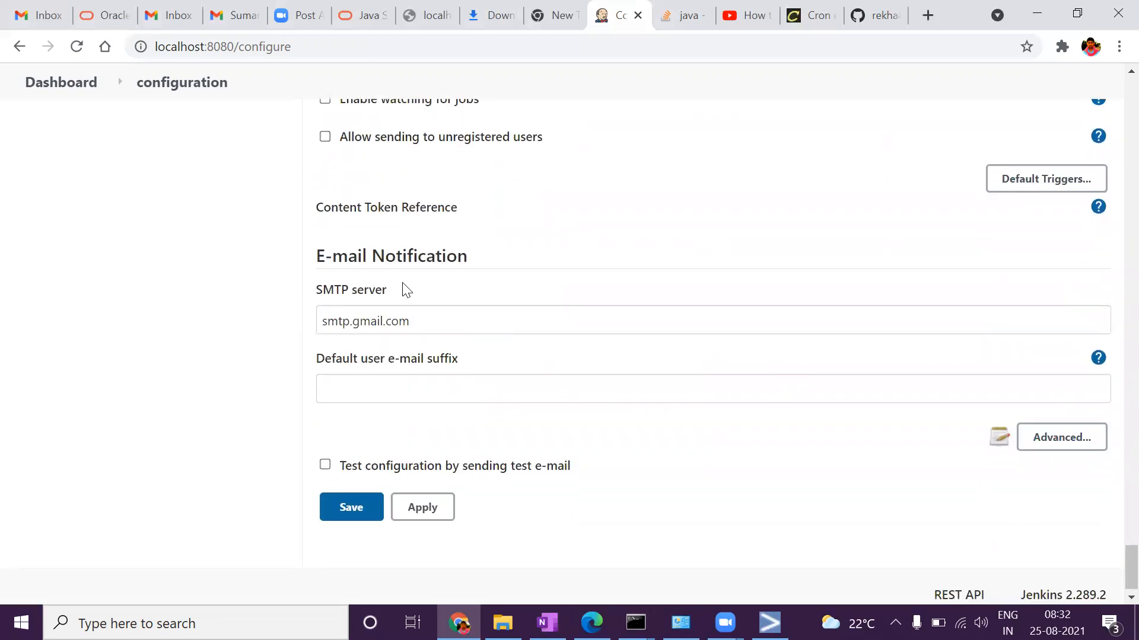
Check the SMTP server under E-mail Notification and expand its advanced settings to review authentication, SSL and the SMTP port
left_click(403, 315)
left_click_drag(410, 320, 321, 325)
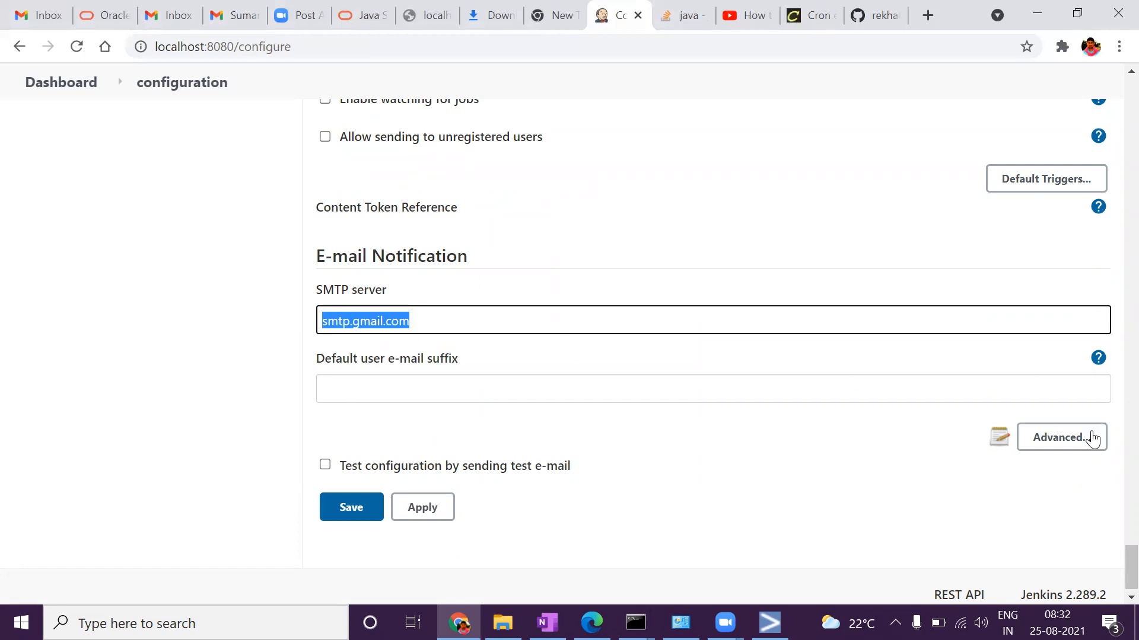
left_click(1057, 439)
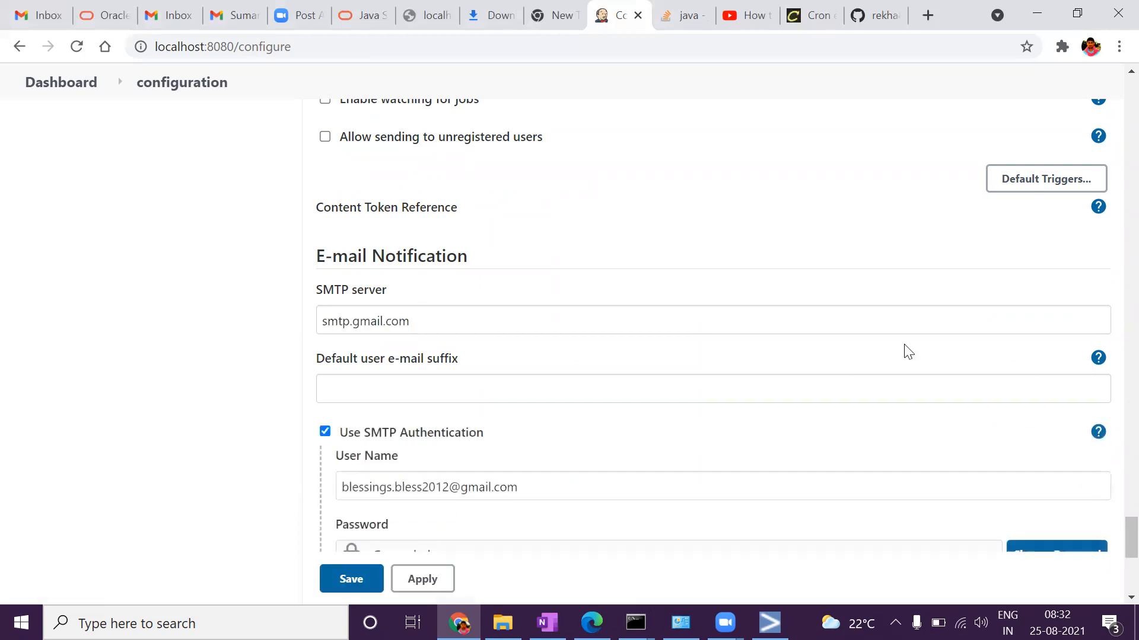
scroll(769, 354, "down", 3)
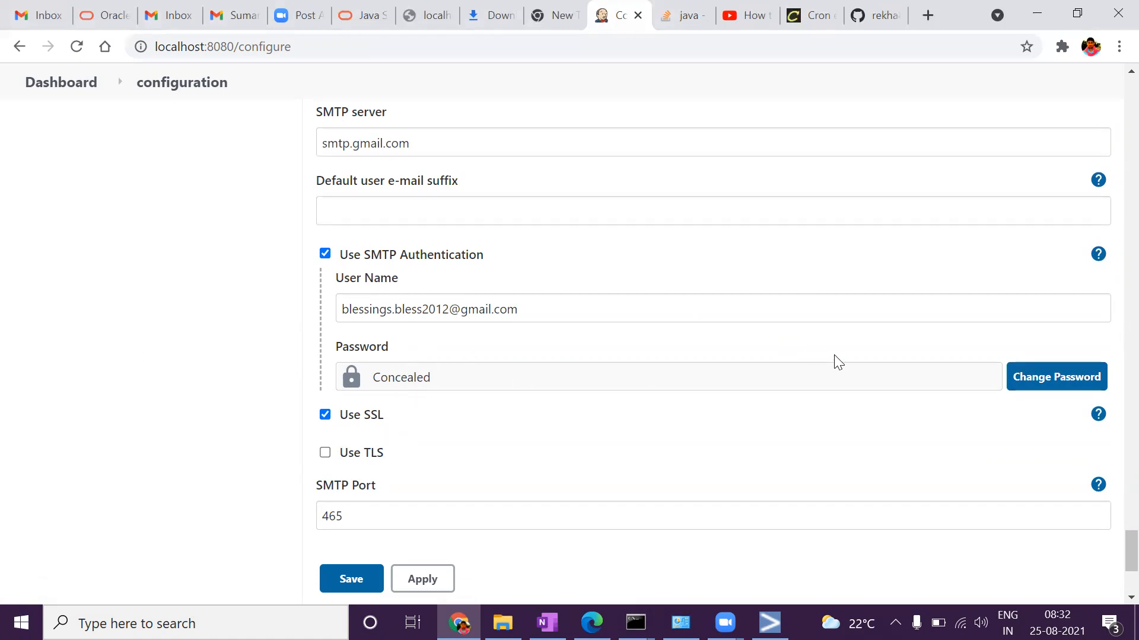
scroll(771, 356, "down", 2)
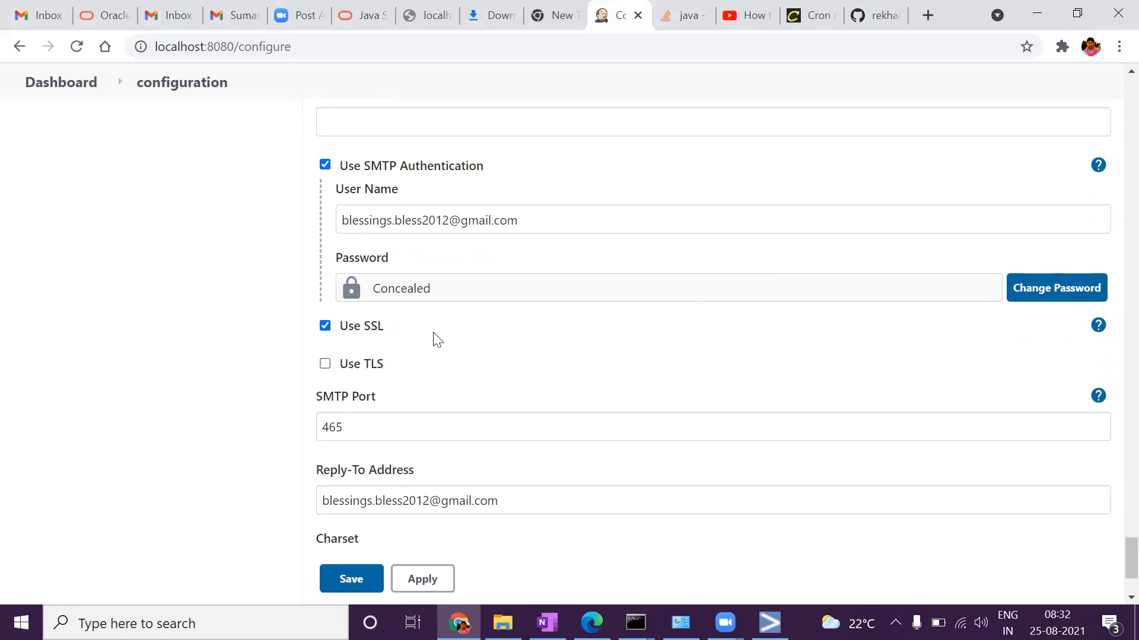
scroll(432, 338, "down", 1)
left_click_drag(344, 341, 325, 342)
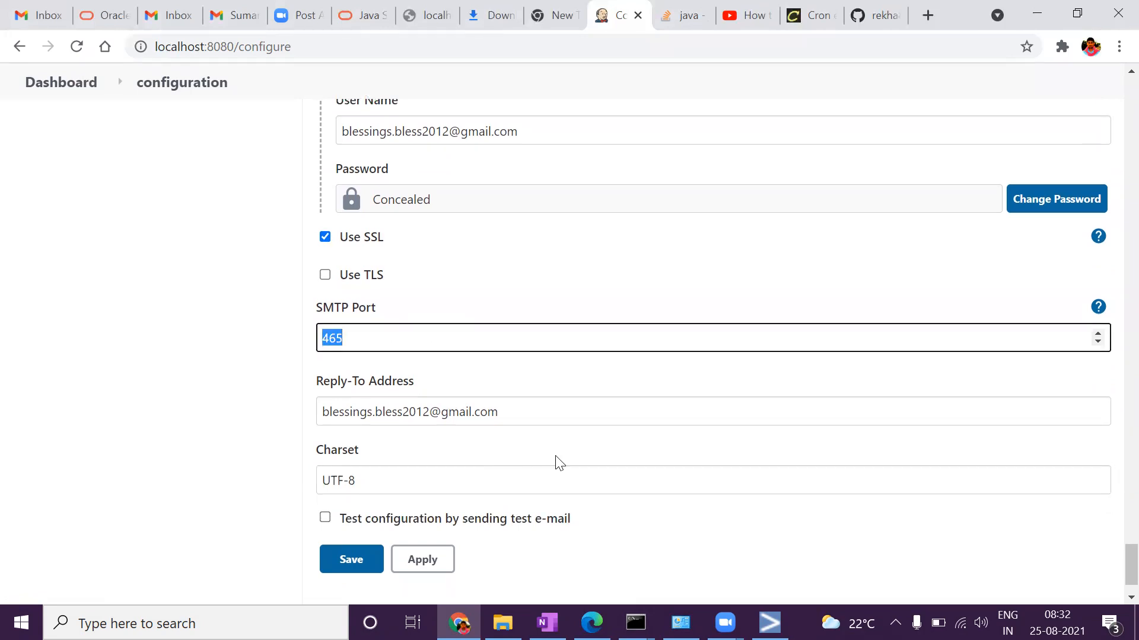
scroll(490, 428, "down", 1)
scroll(459, 416, "up", 4)
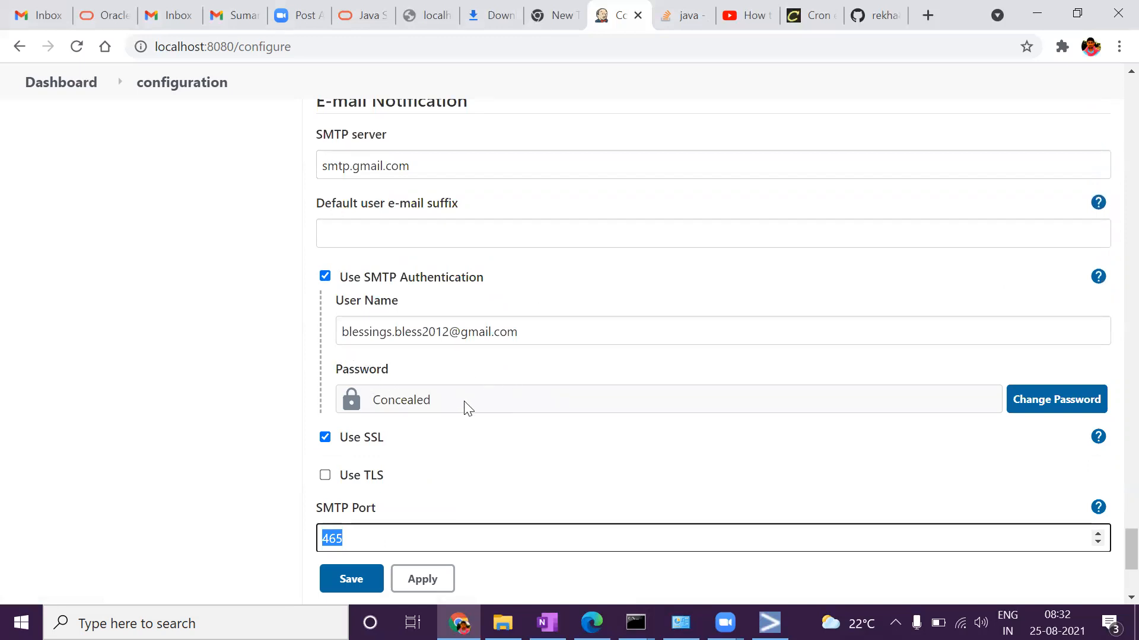
Examine the Reply-To Address, Charset and test e-mail option under E-mail Notification
scroll(465, 401, "down", 3)
left_click(424, 429)
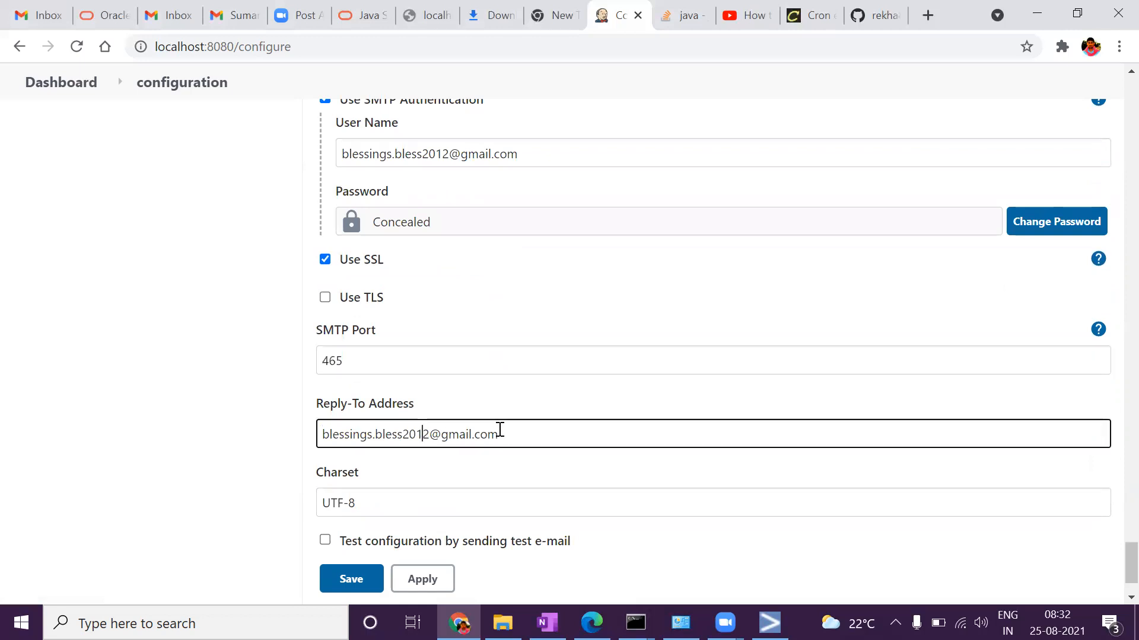
left_click_drag(515, 435, 316, 435)
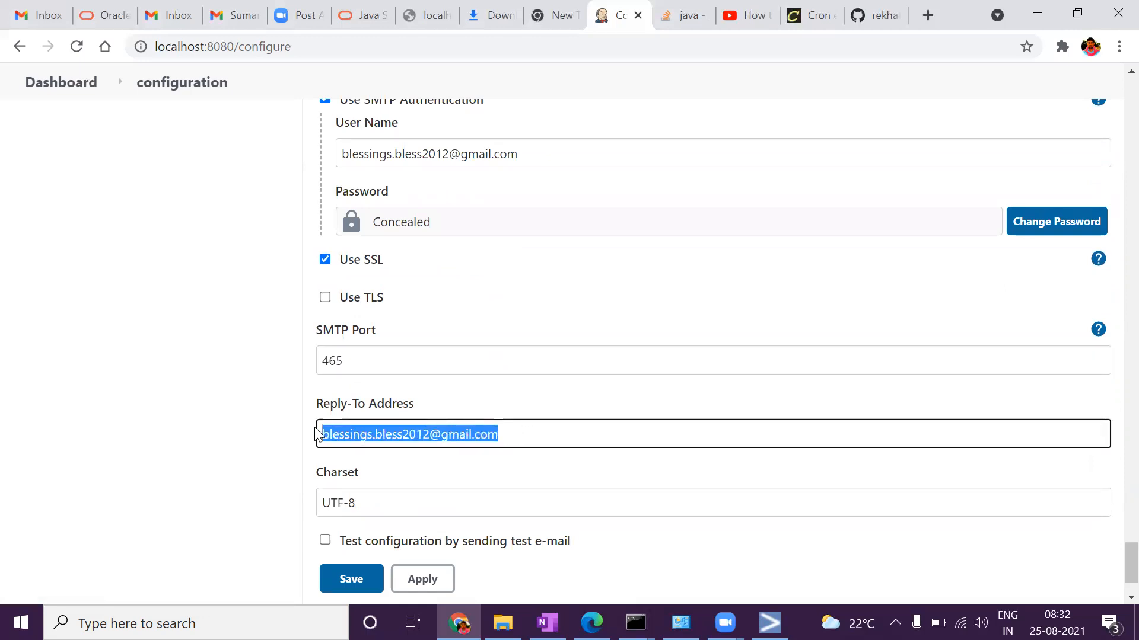
left_click(405, 429)
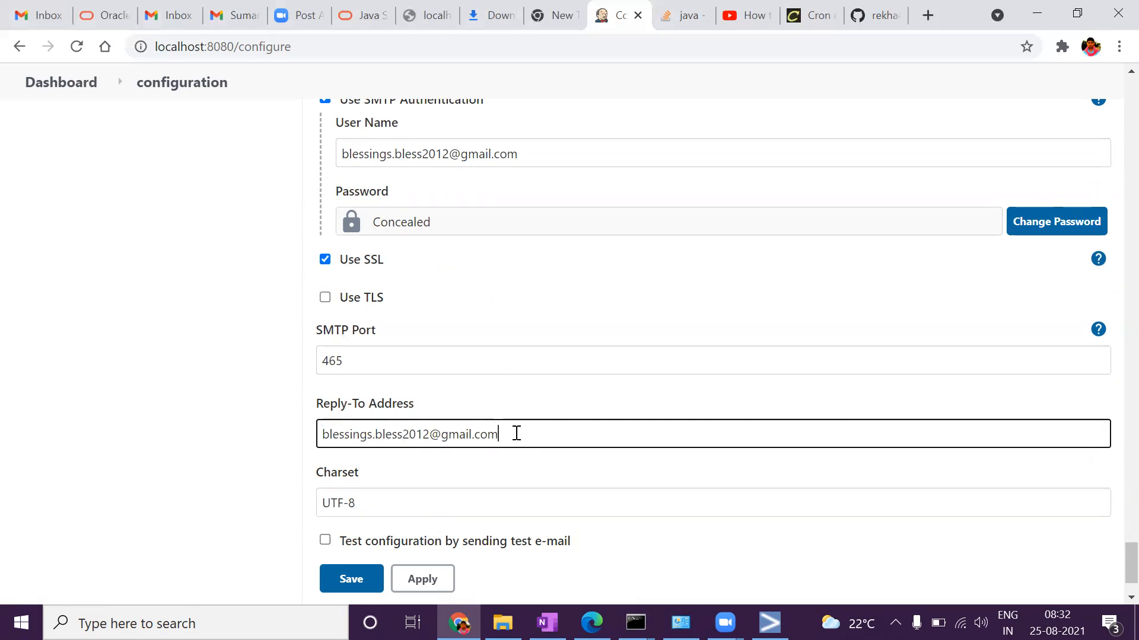
scroll(521, 427, "down", 2)
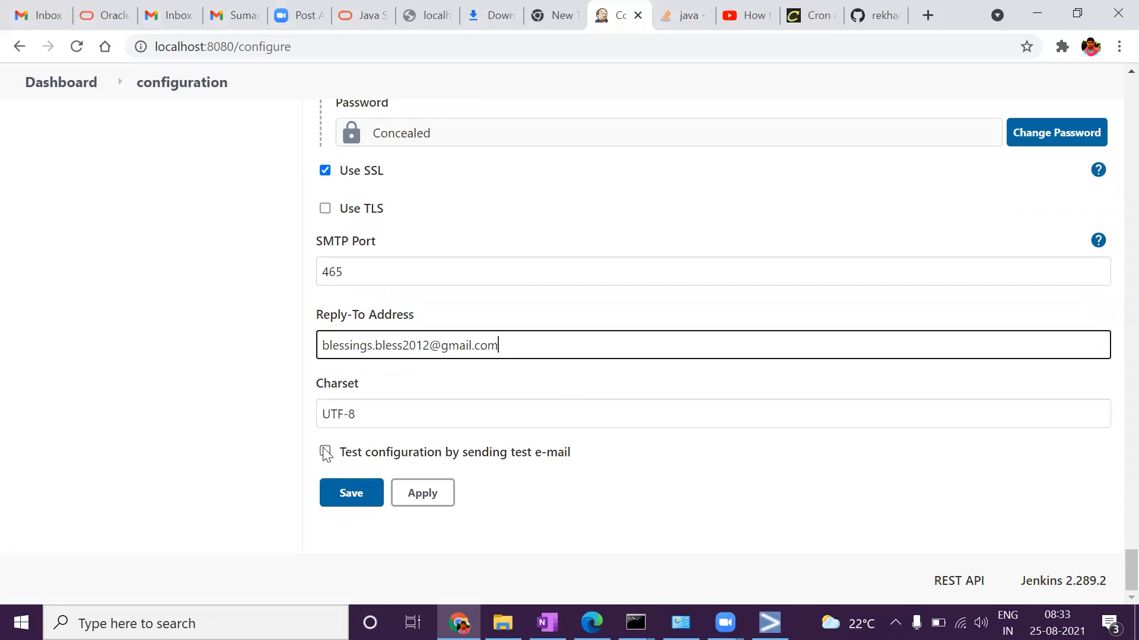
Recheck the SMTP server, authentication user name and SMTP port under E-mail Notification
scroll(474, 393, "up", 5)
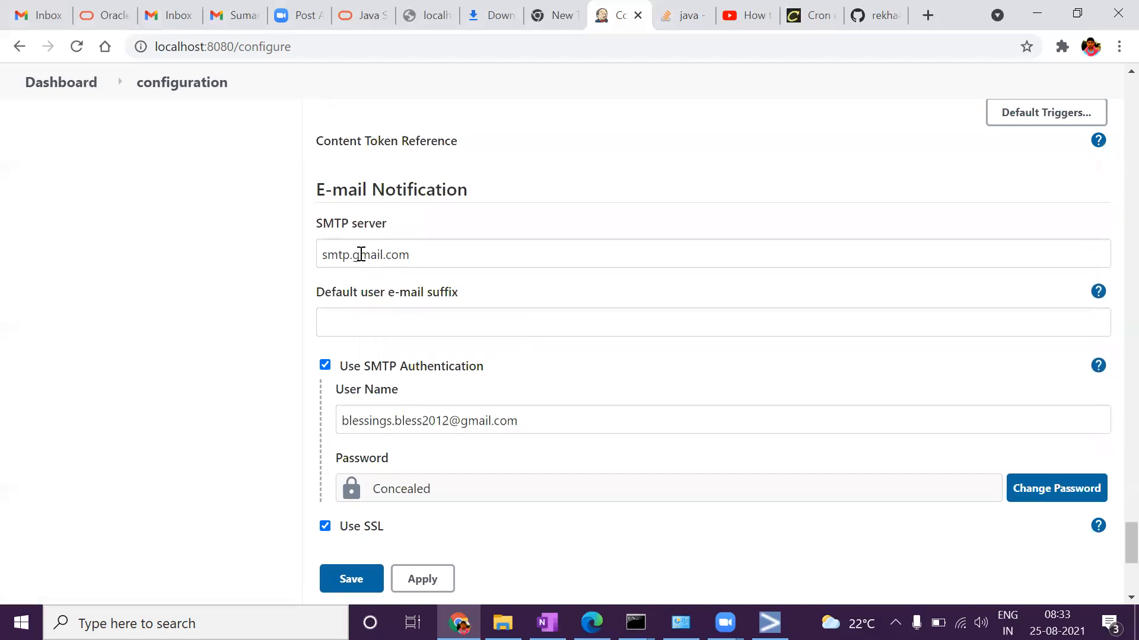
double_click(360, 255)
double_click(422, 420)
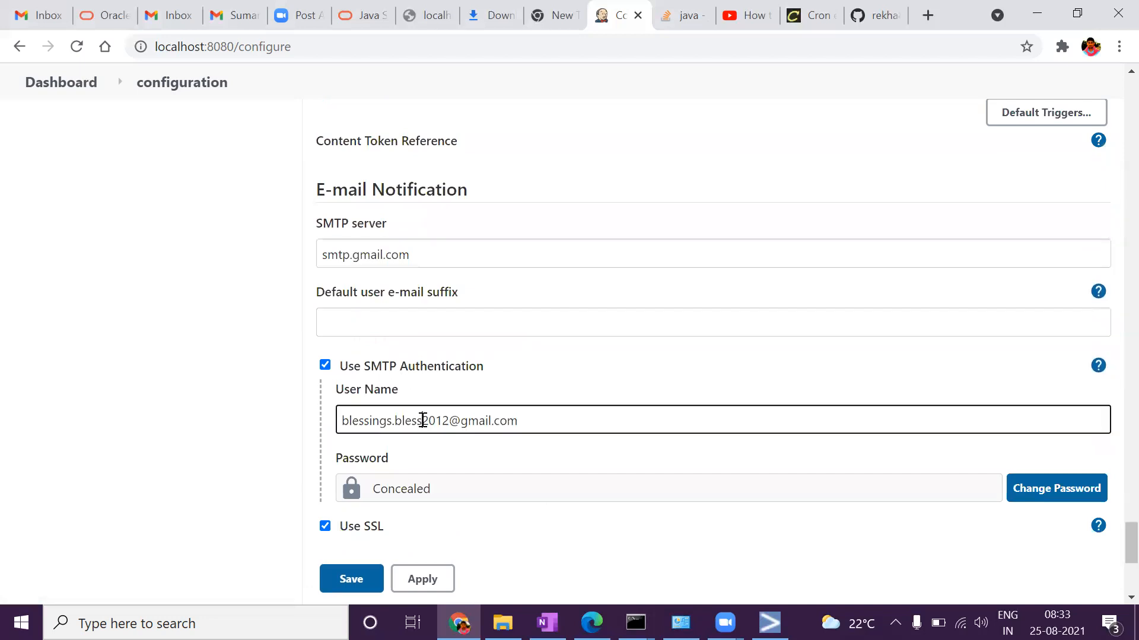
scroll(427, 496, "down", 1)
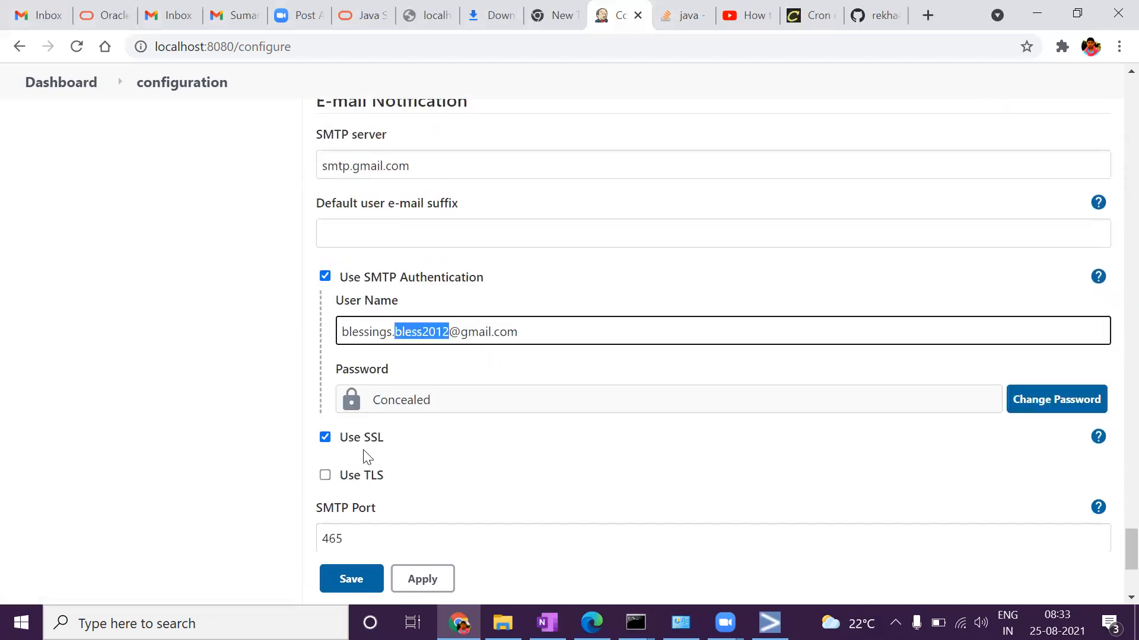
double_click(342, 528)
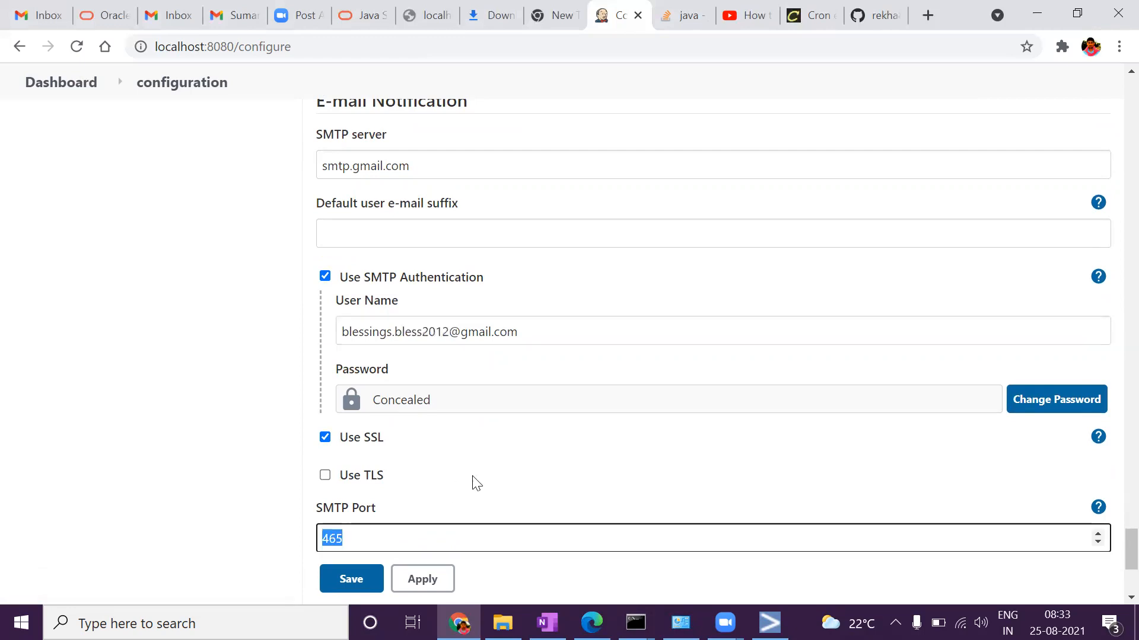
Apply the system configuration and enable testing the configuration by sending a test e-mail
scroll(473, 478, "down", 3)
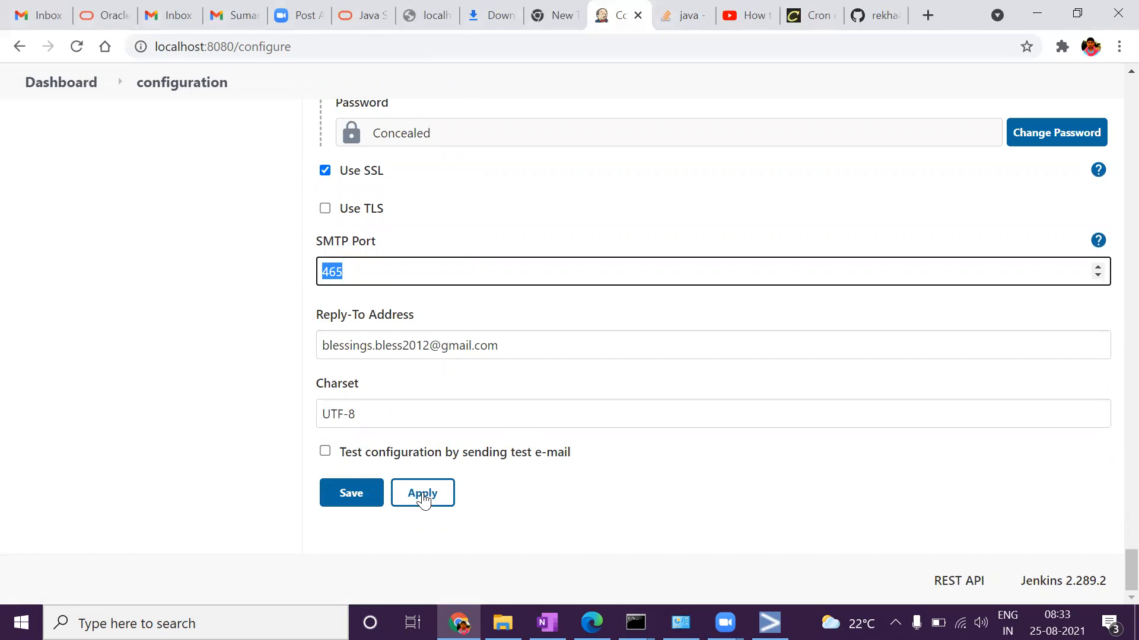
left_click(423, 500)
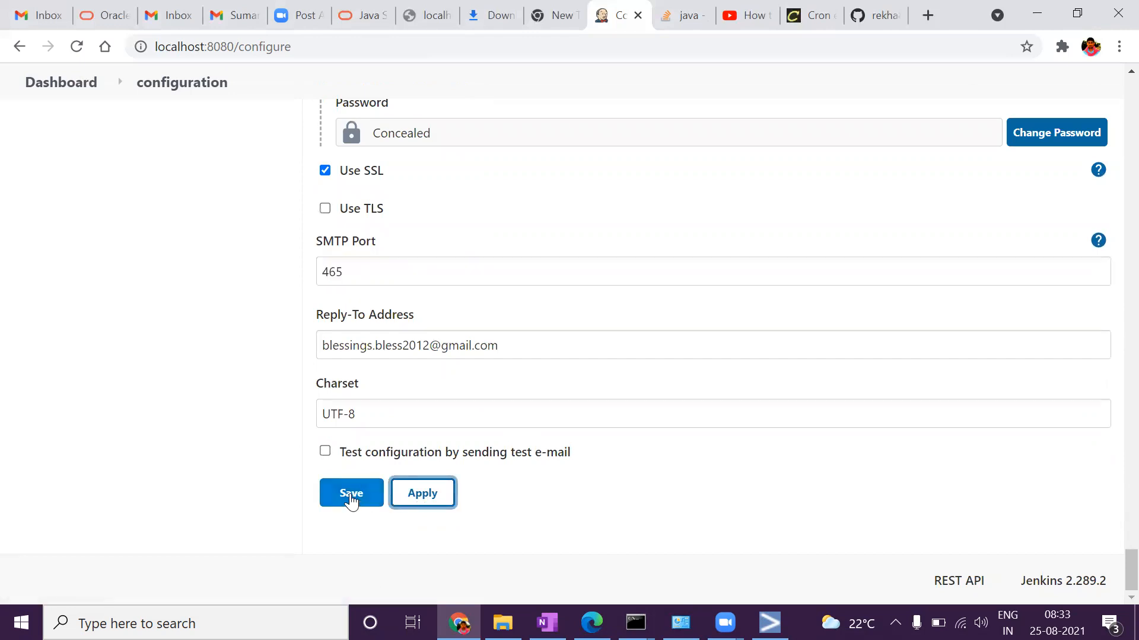
left_click(326, 452)
scroll(603, 412, "down", 1)
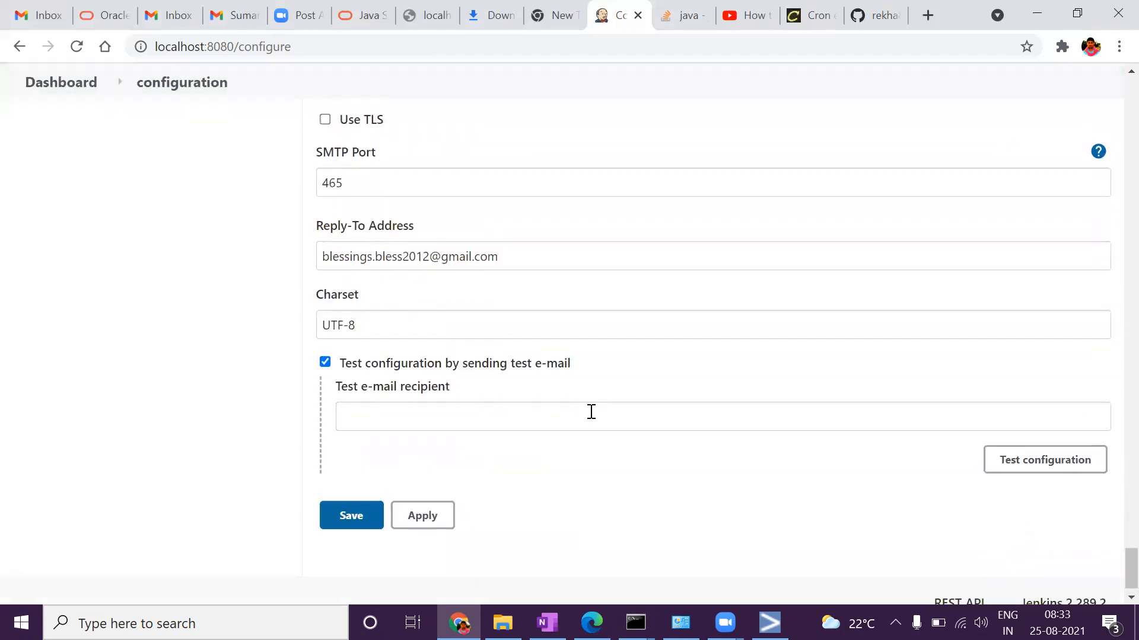
Copy the Reply-To address into the test e-mail recipient field and send the test e-mail
left_click(418, 414)
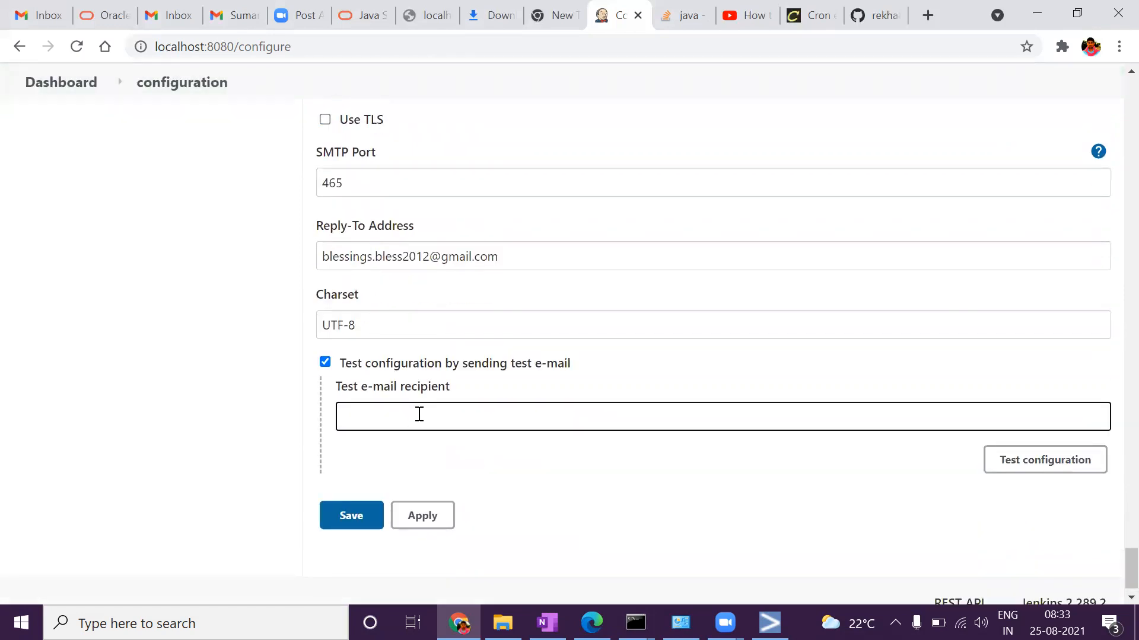
triple_click(483, 258)
key("ctrl+c")
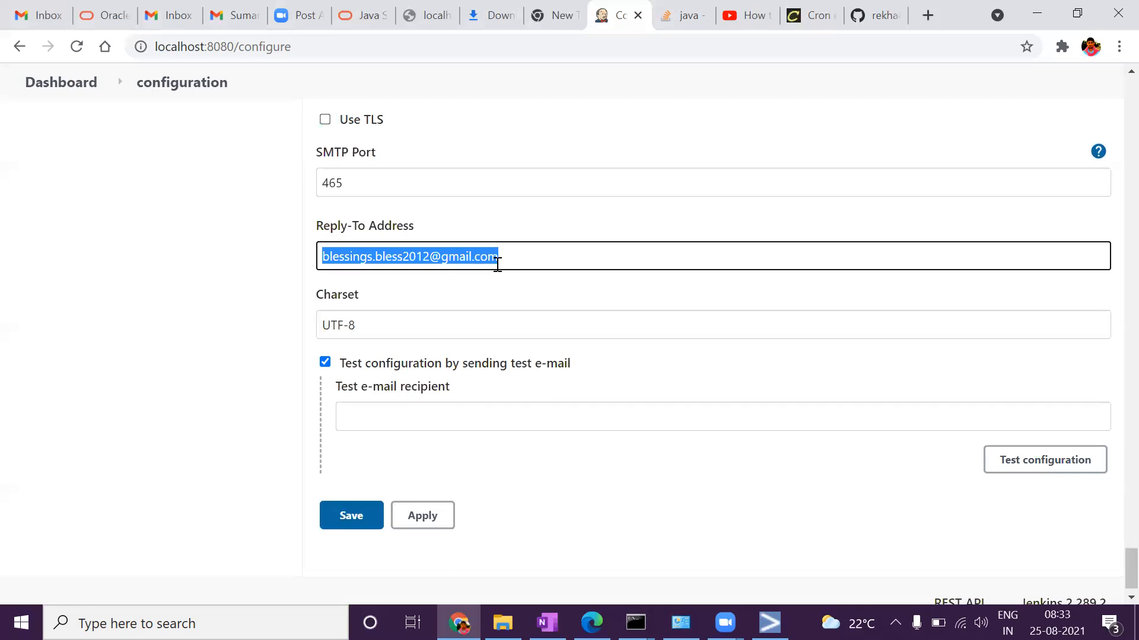
left_click(395, 419)
key("ctrl+v")
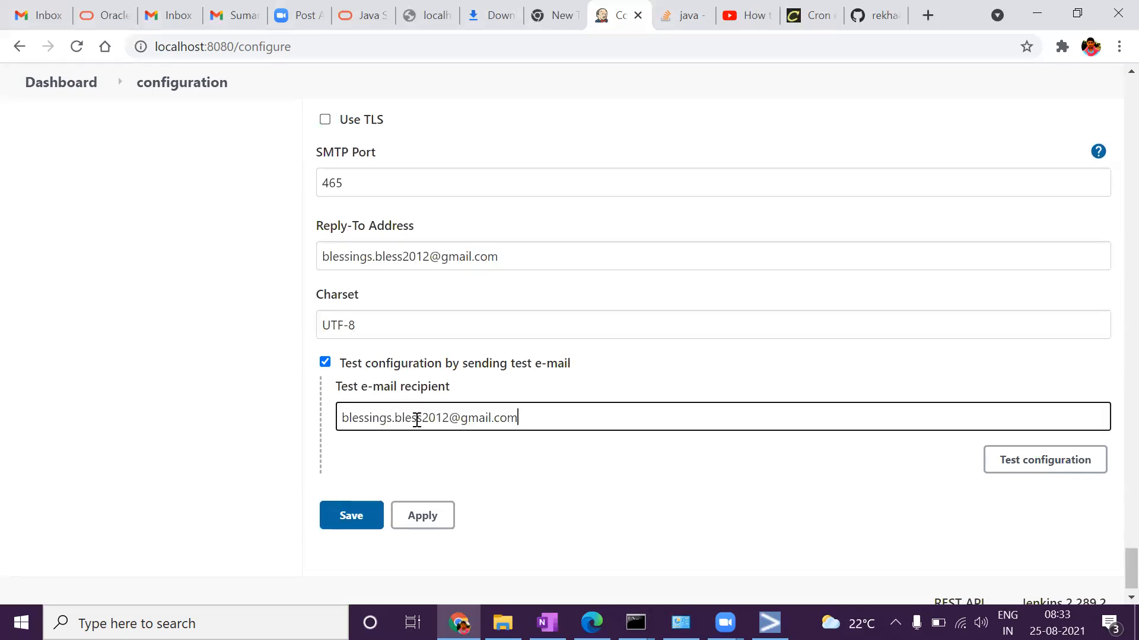
left_click(1038, 464)
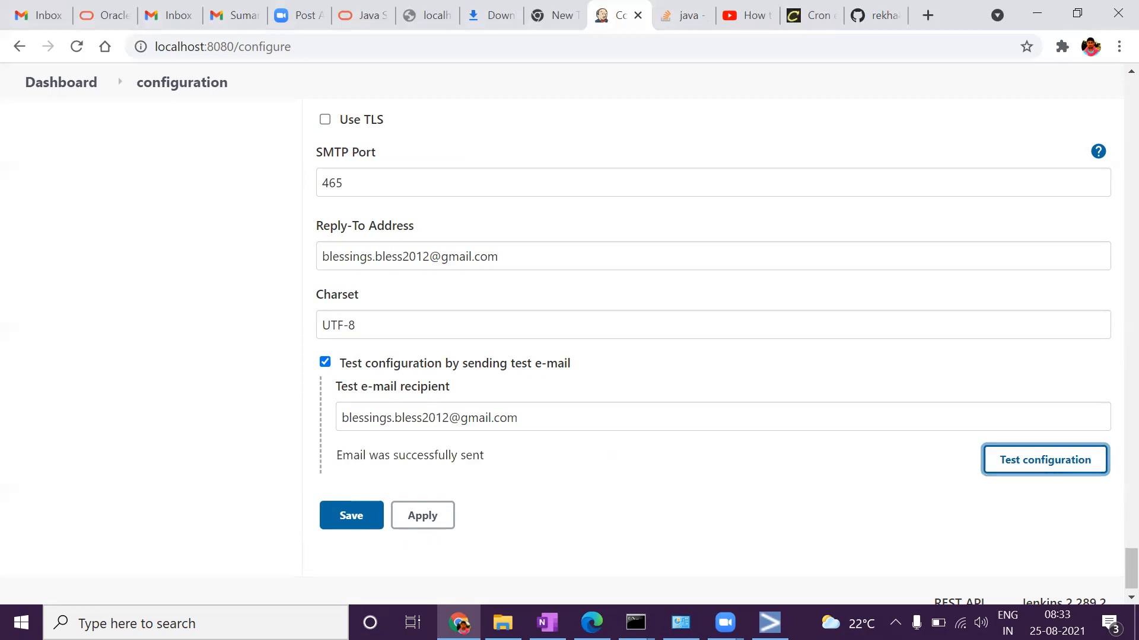
Check the test result, then open the newest TestEmail message in the recipient's Gmail inbox and read it
left_click_drag(513, 459, 325, 462)
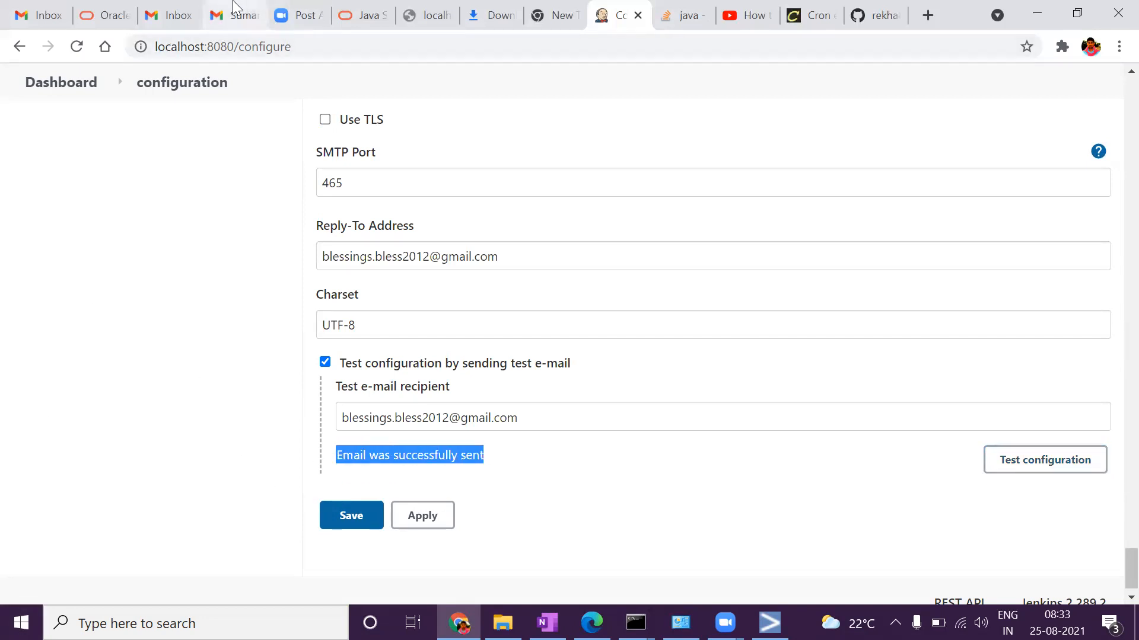
left_click(367, 420)
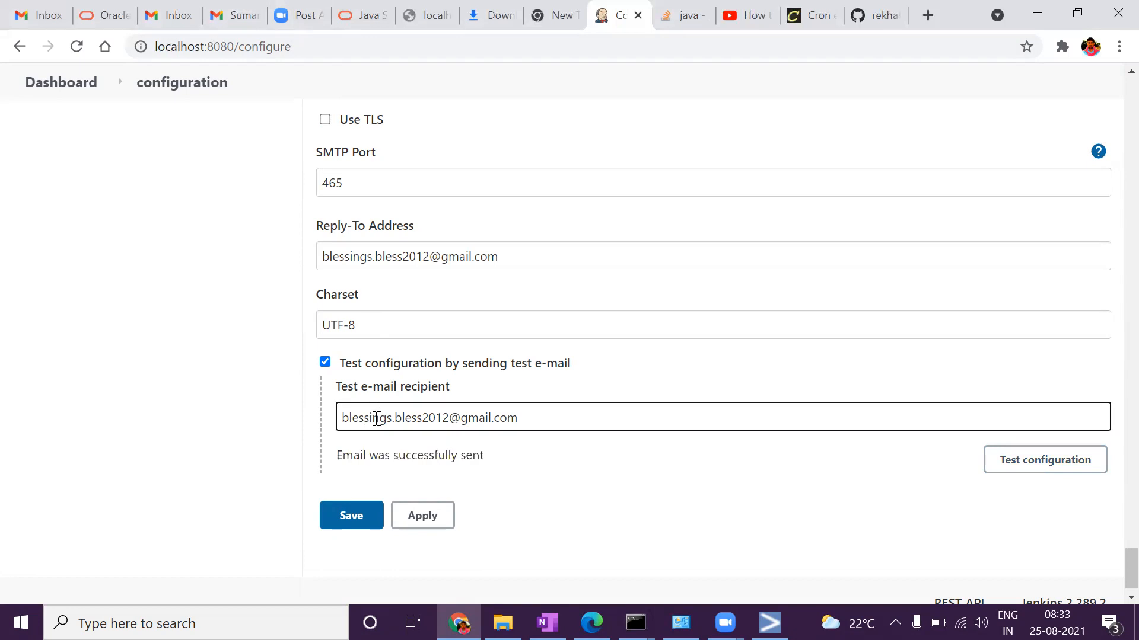
left_click(228, 15)
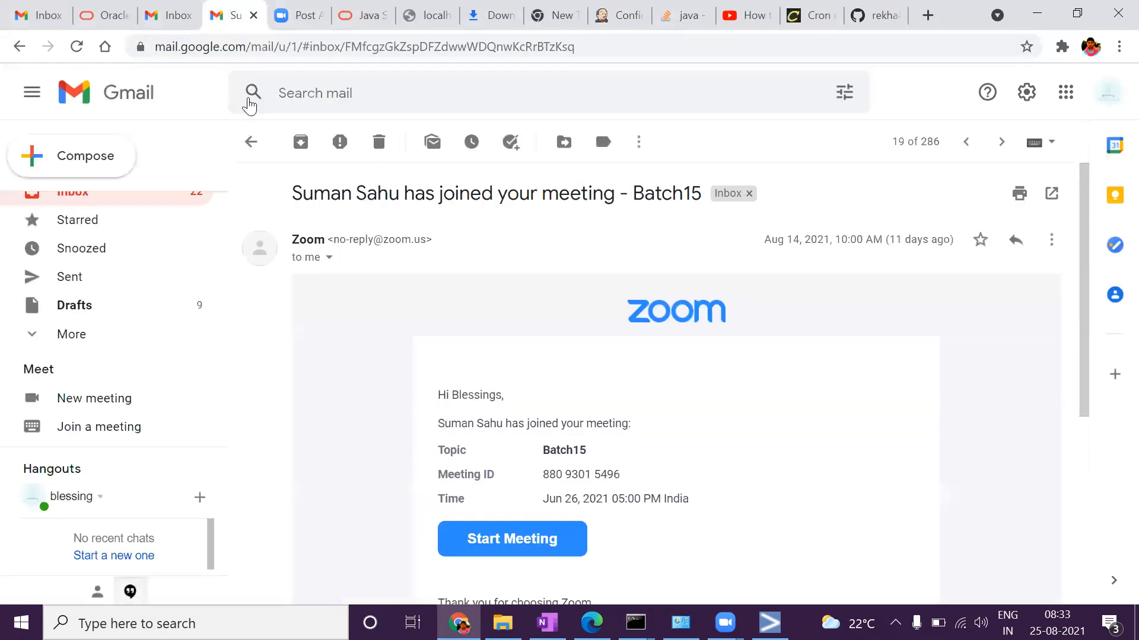
left_click(107, 202)
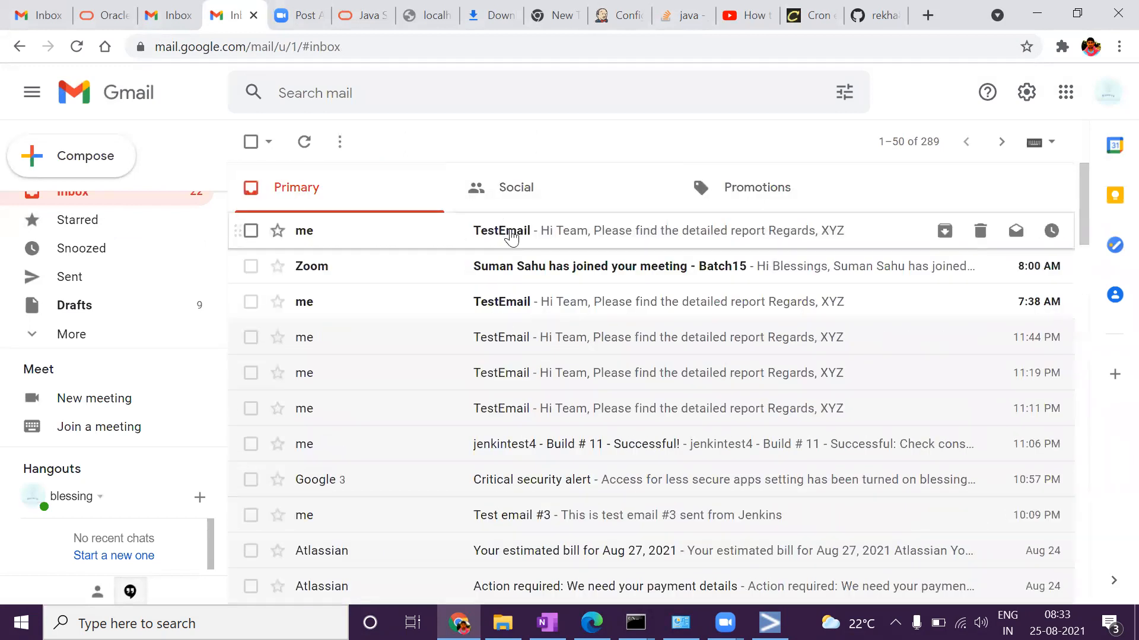
left_click(511, 237)
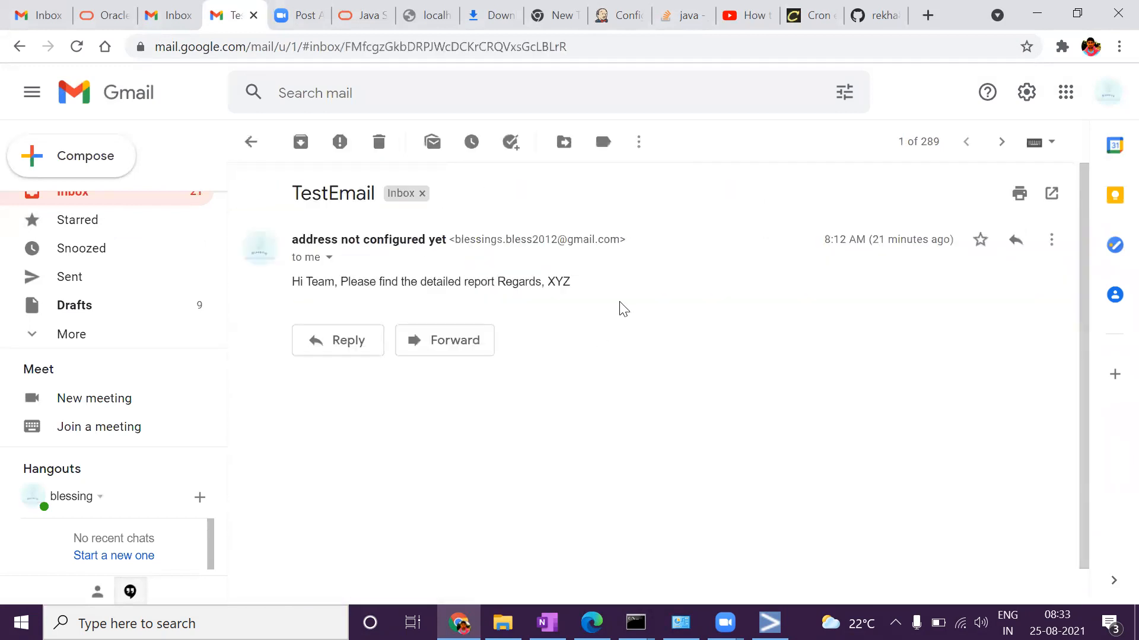
key("alt+Tab")
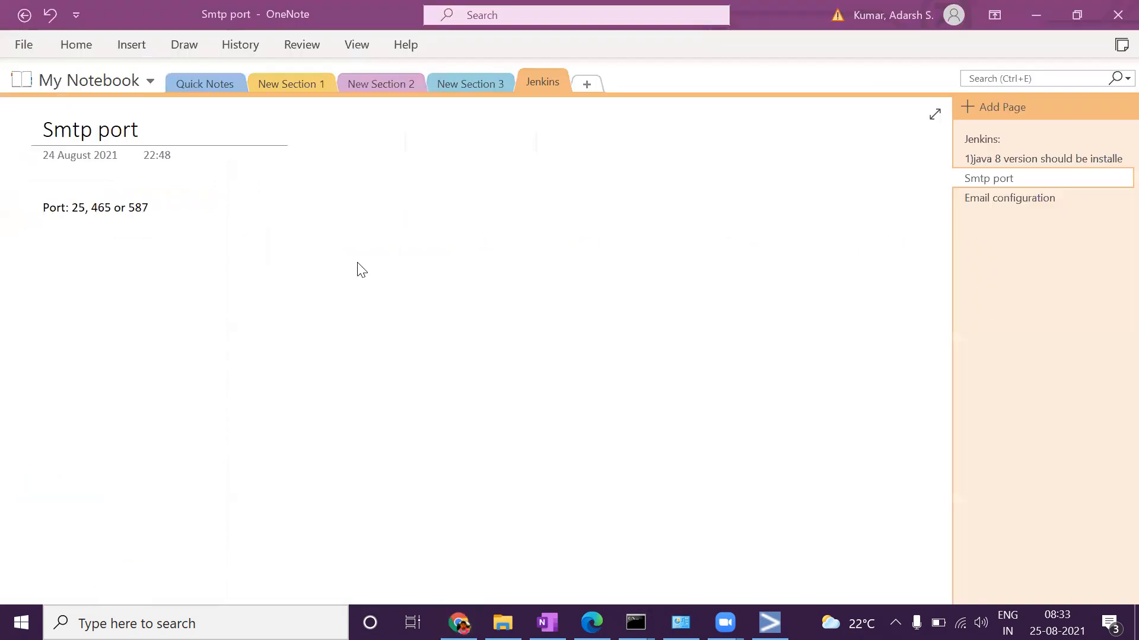
key("alt+Tab")
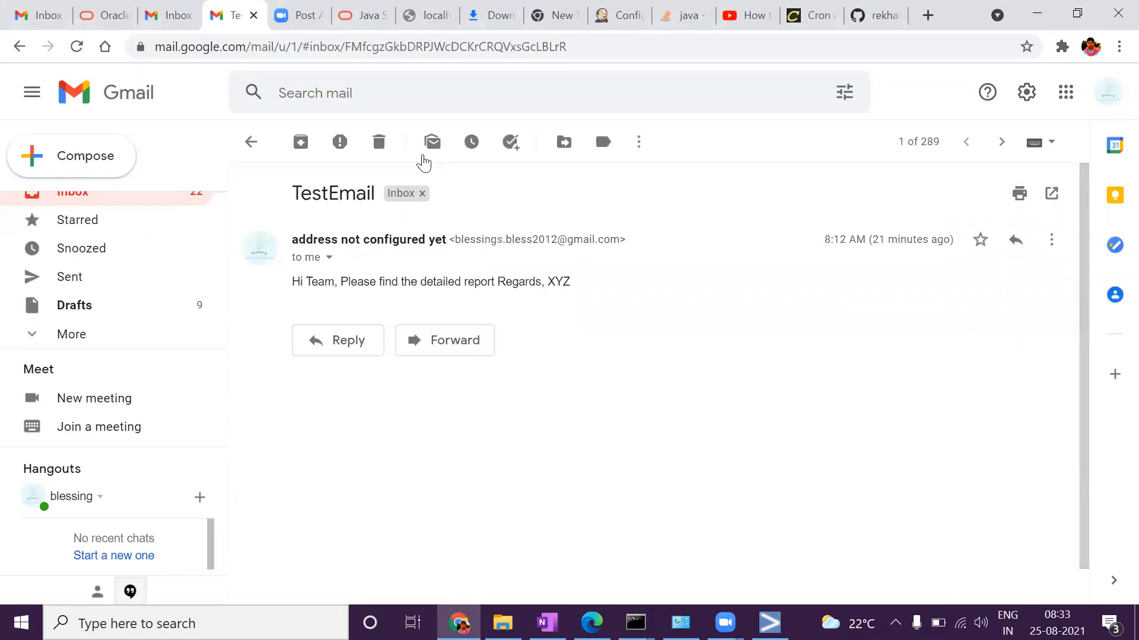
Return to the Jenkins configuration and examine the Default Content and Default Subject under Extended E-mail Notification
left_click(638, 20)
scroll(550, 316, "up", 5)
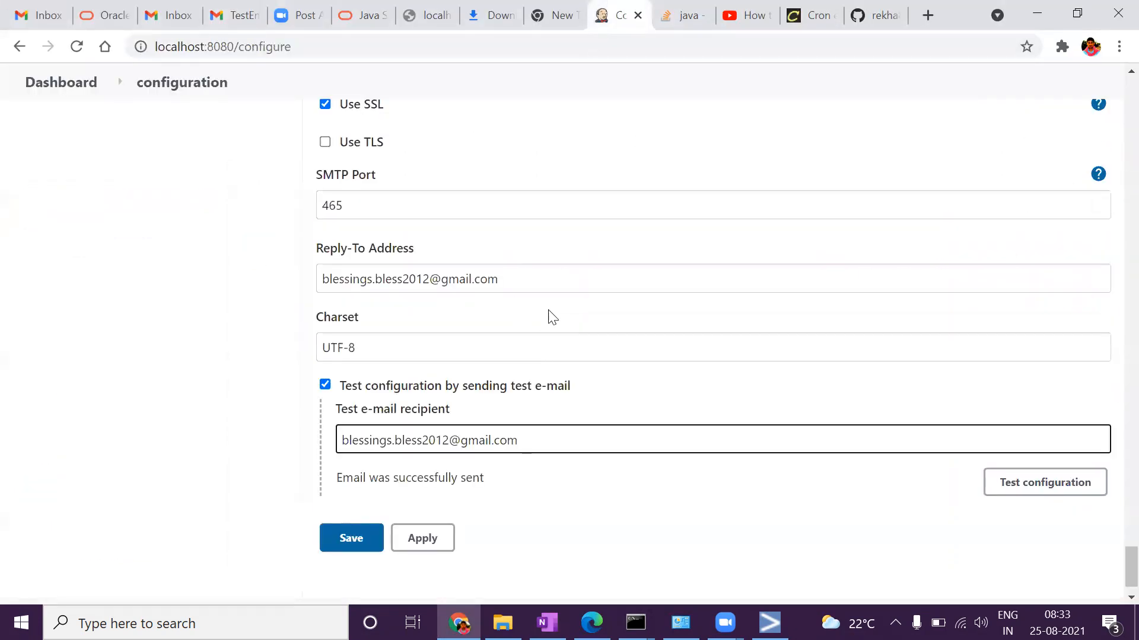
scroll(551, 318, "up", 15)
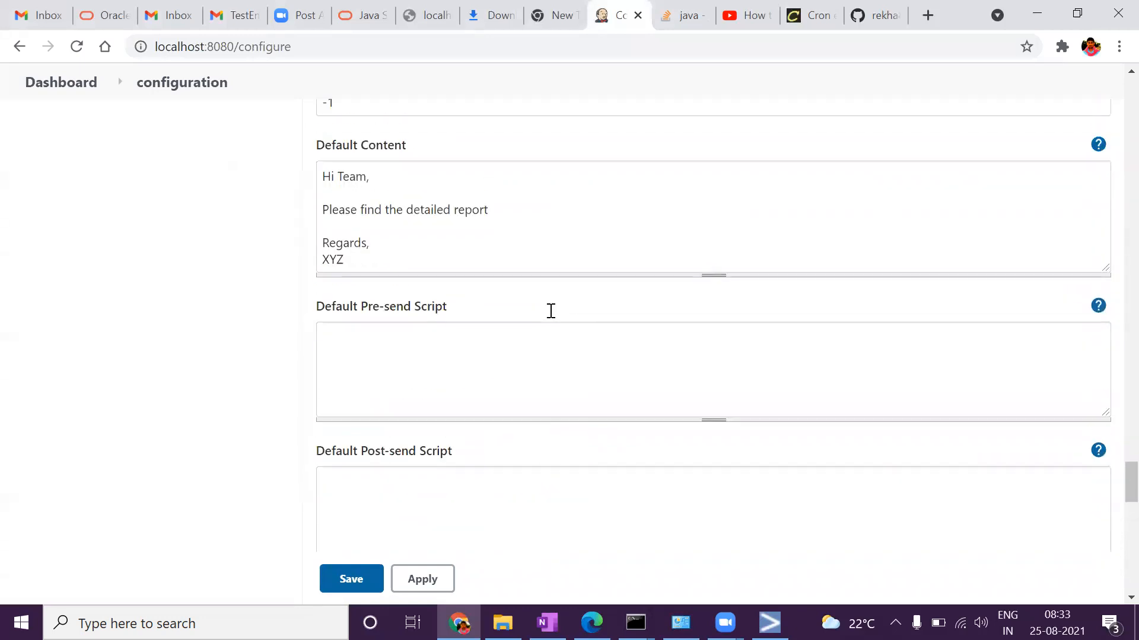
scroll(551, 318, "up", 9)
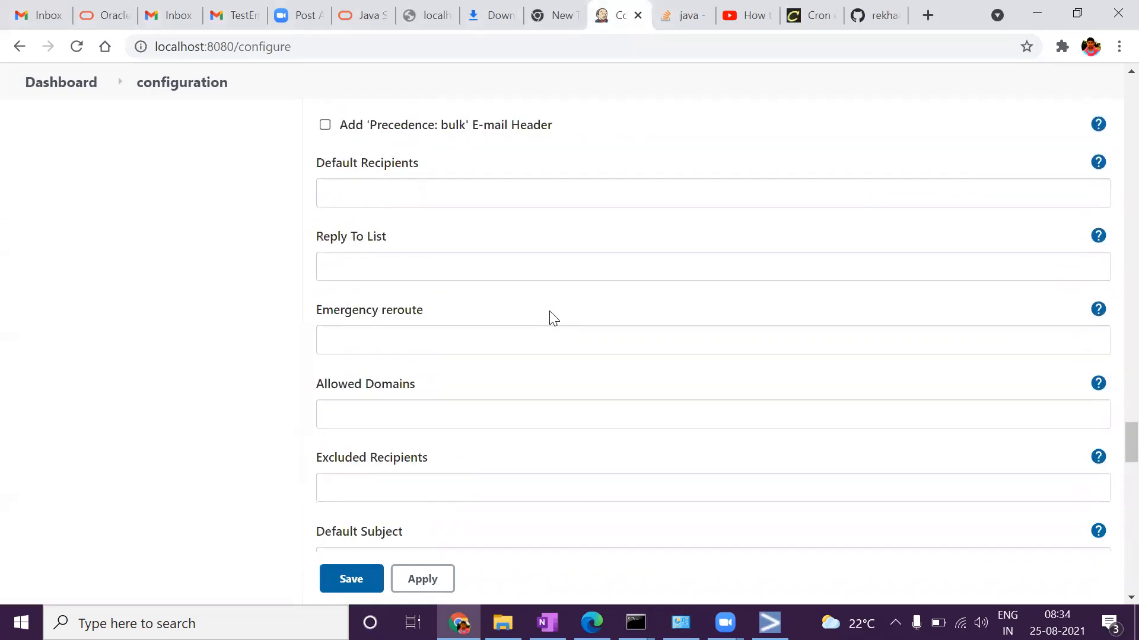
scroll(551, 319, "down", 2)
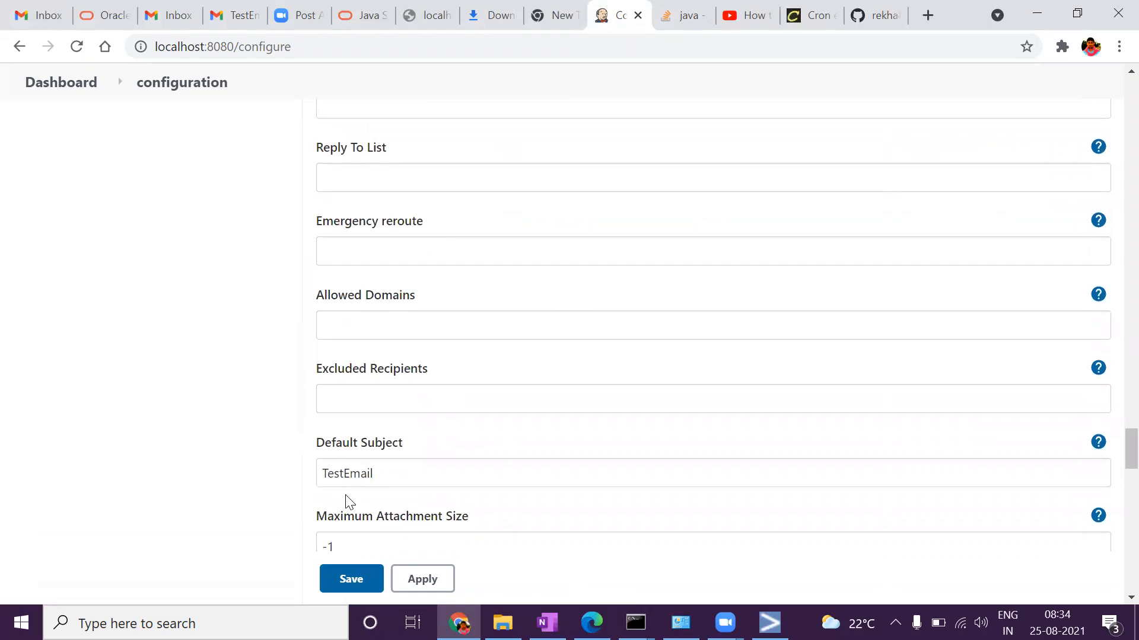
Review the Default Subject, Maximum Attachment Size and Default Content fields of the Extended E-mail Notification settings
double_click(353, 474)
scroll(413, 468, "down", 5)
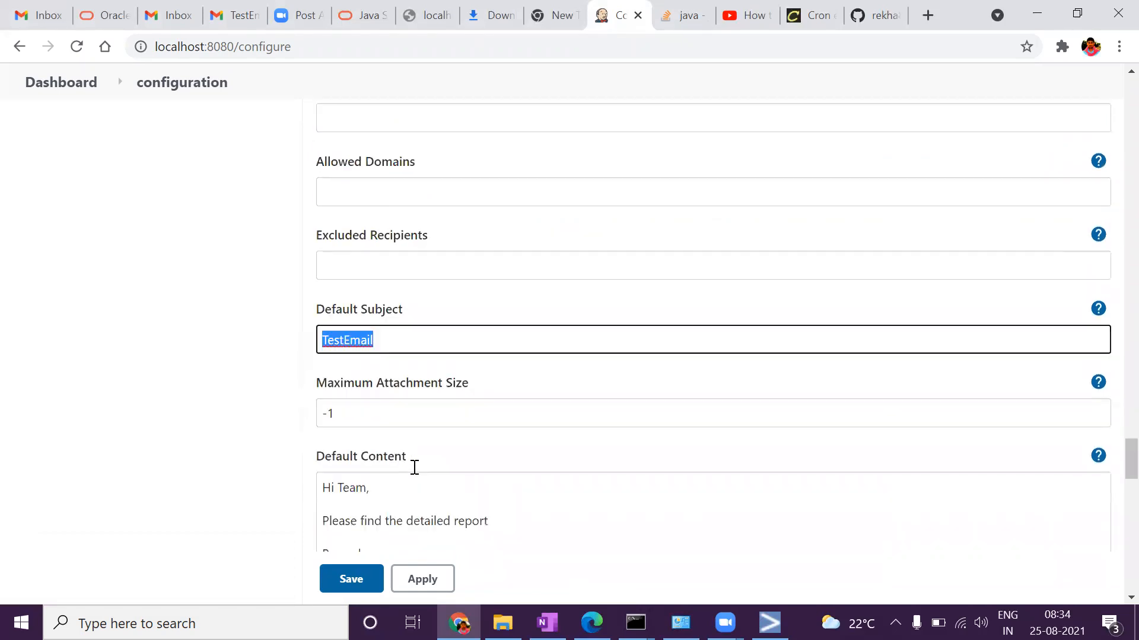
left_click(357, 370)
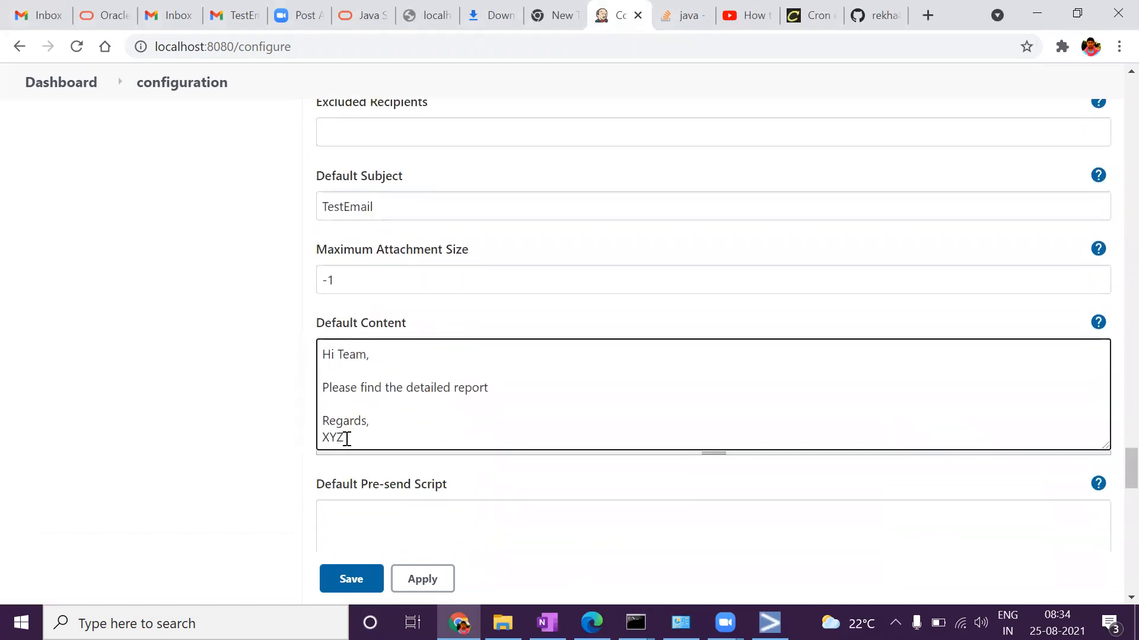
left_click_drag(364, 438, 319, 363)
scroll(483, 411, "up", 6)
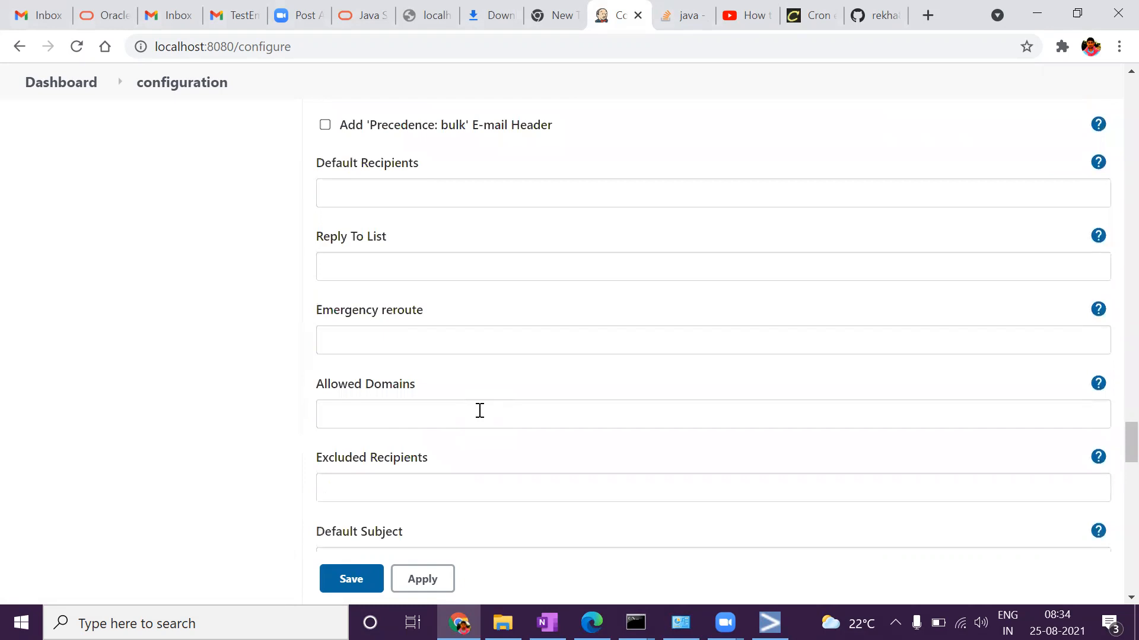
scroll(480, 410, "down", 10)
scroll(668, 369, "up", 15)
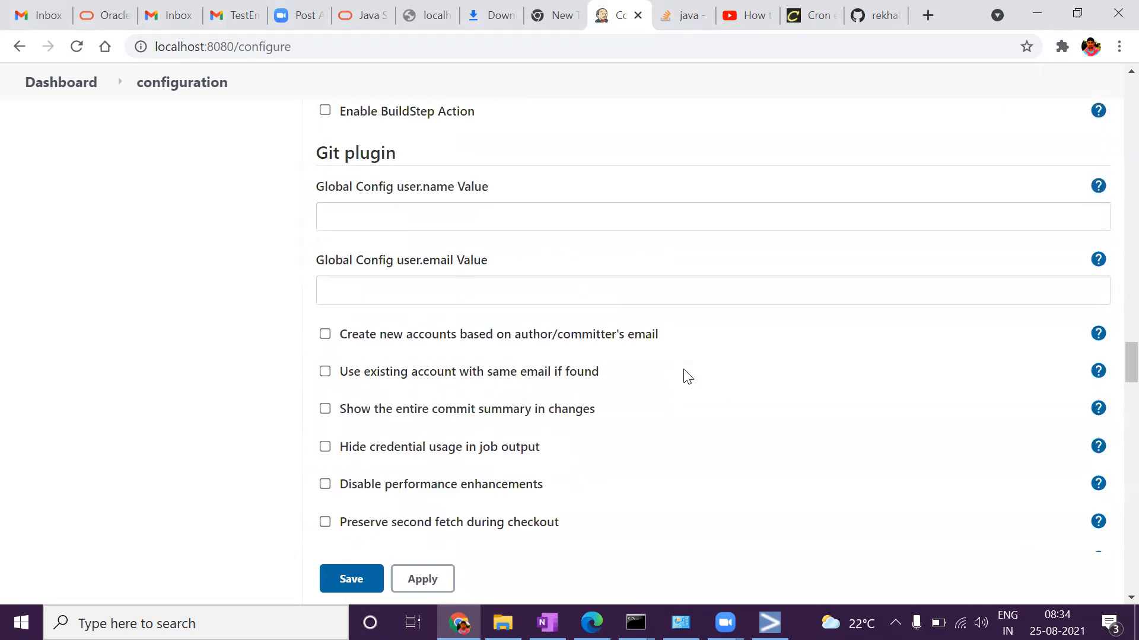
Leave the system configuration without saving, return to the Dashboard and open the configuration of the jenkinsFeatureTest project
scroll(483, 438, "up", 18)
scroll(480, 439, "up", 15)
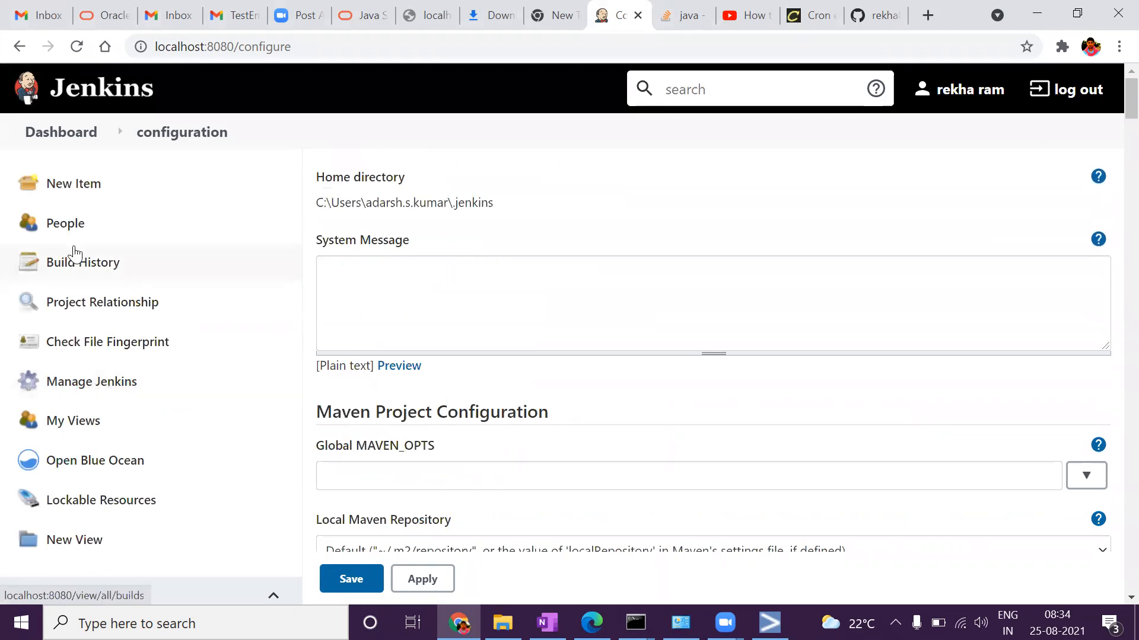
left_click(43, 143)
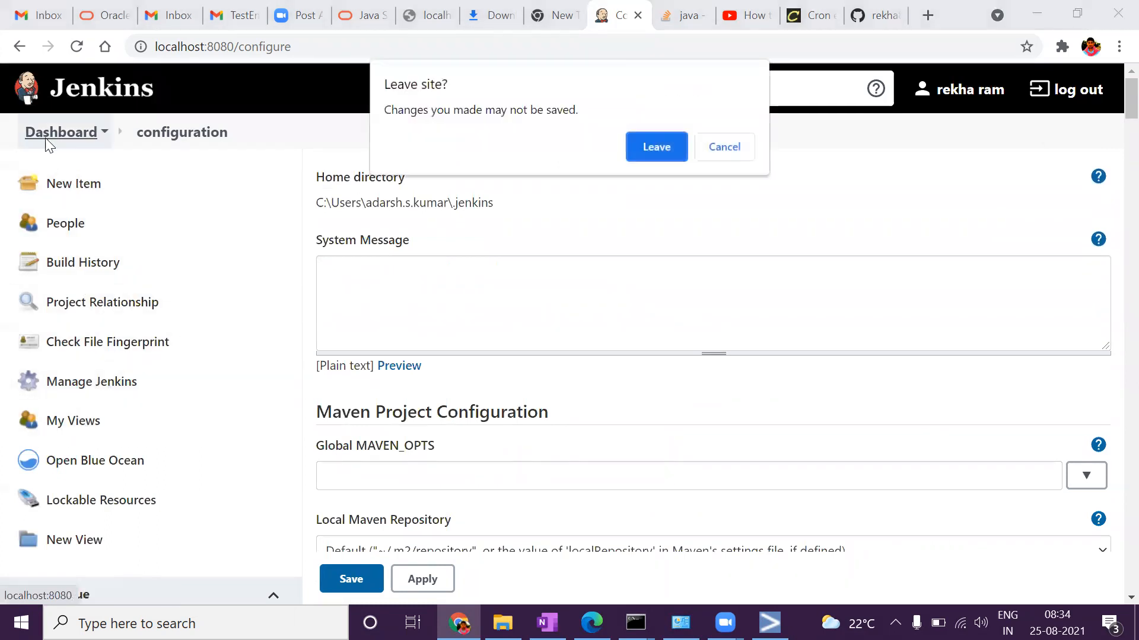
left_click(665, 152)
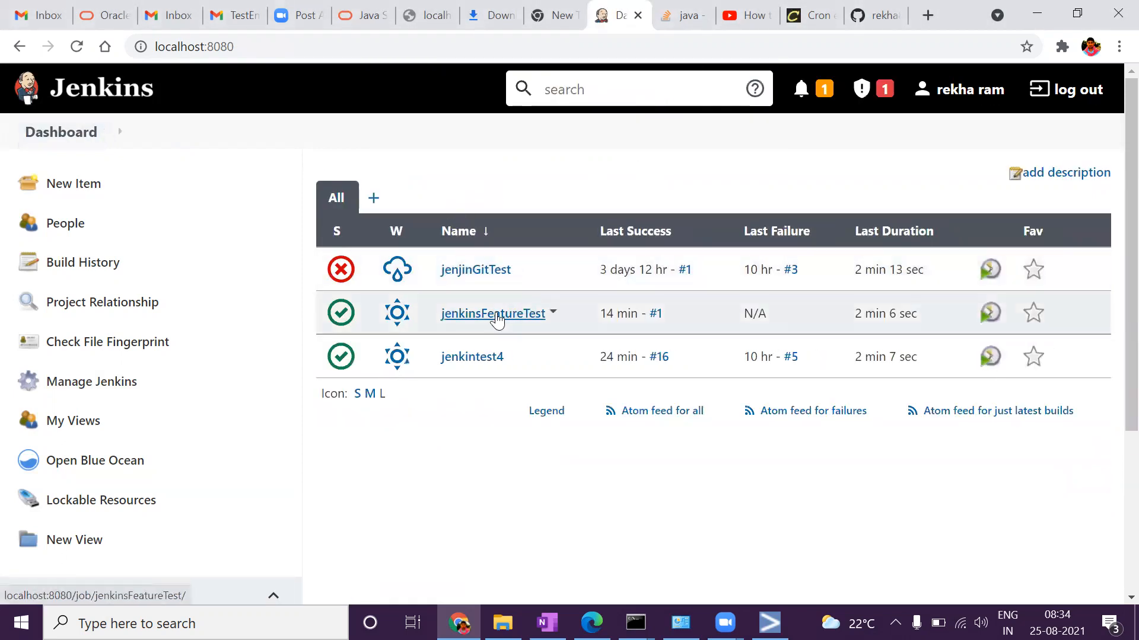
left_click(493, 321)
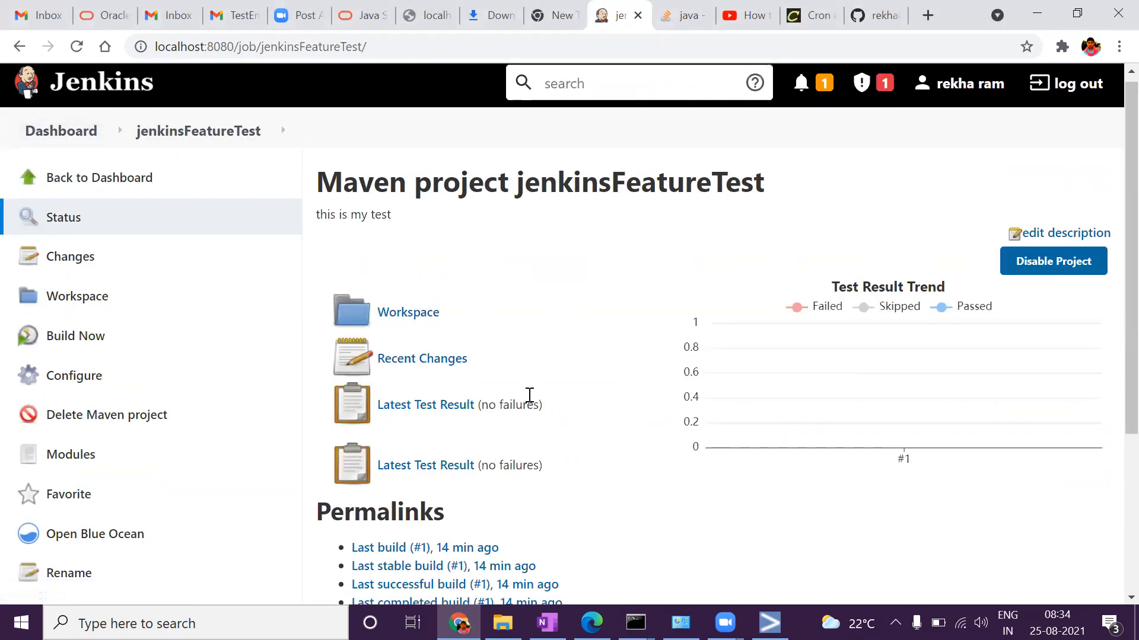
scroll(530, 400, "down", 3)
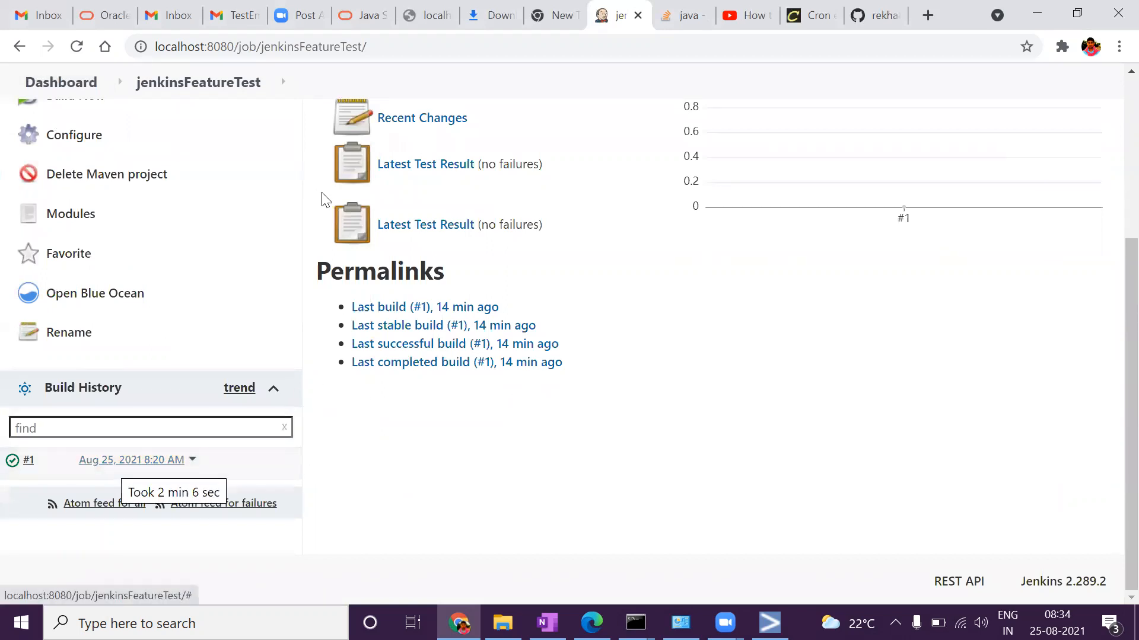
scroll(338, 330, "up", 2)
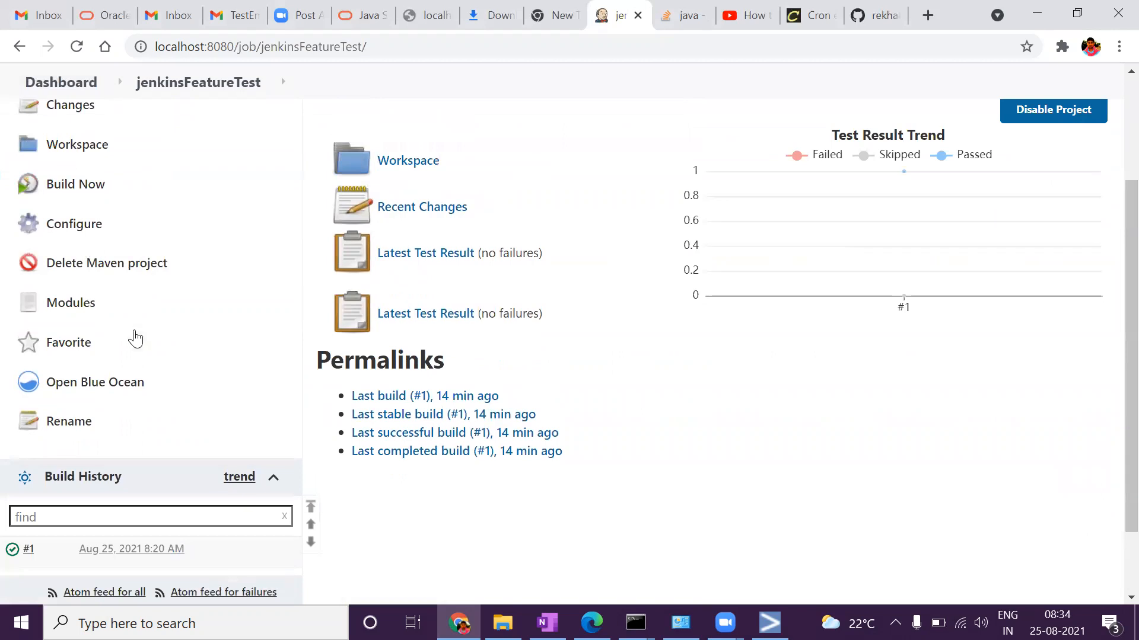
scroll(135, 336, "up", 3)
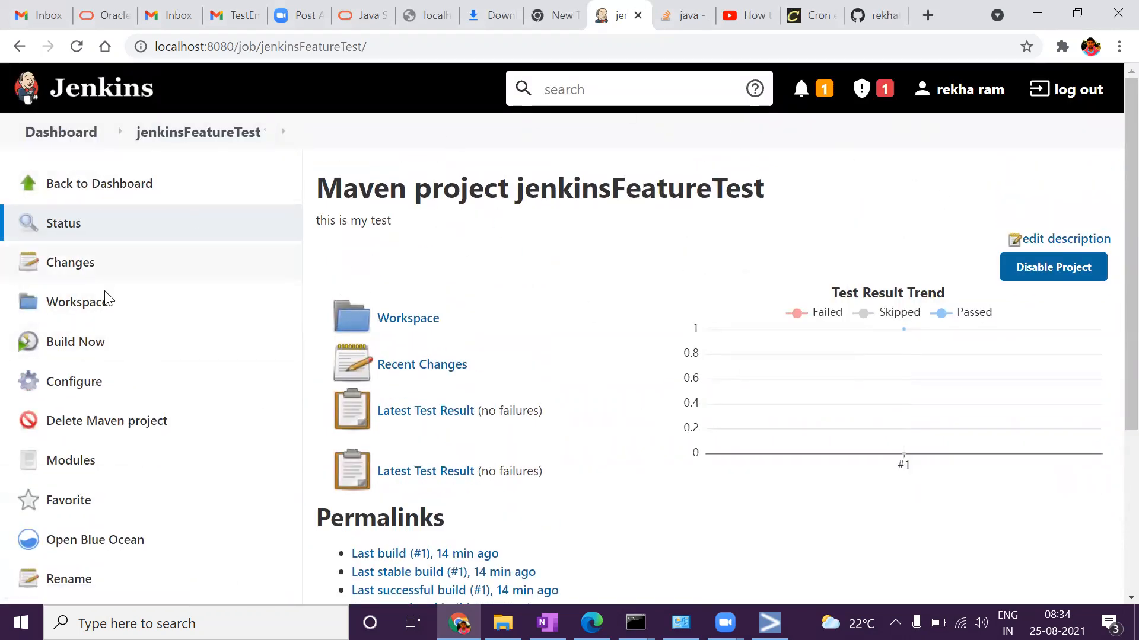
left_click(74, 387)
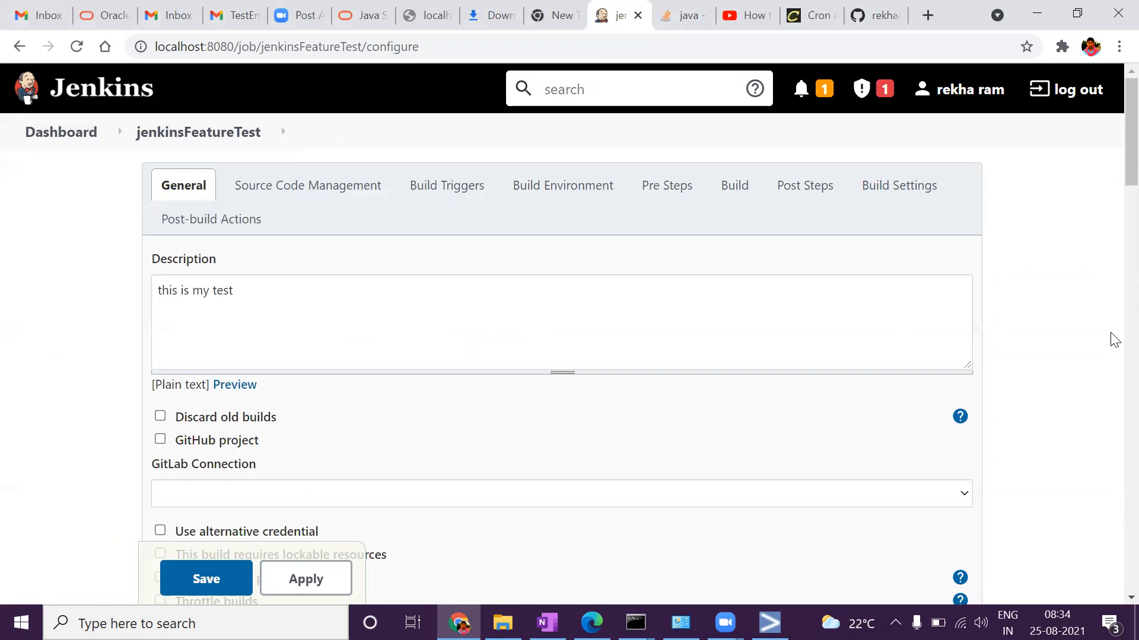
Add an Editable Email Notification post-build action to the jenkinsFeatureTest project
left_click(801, 187)
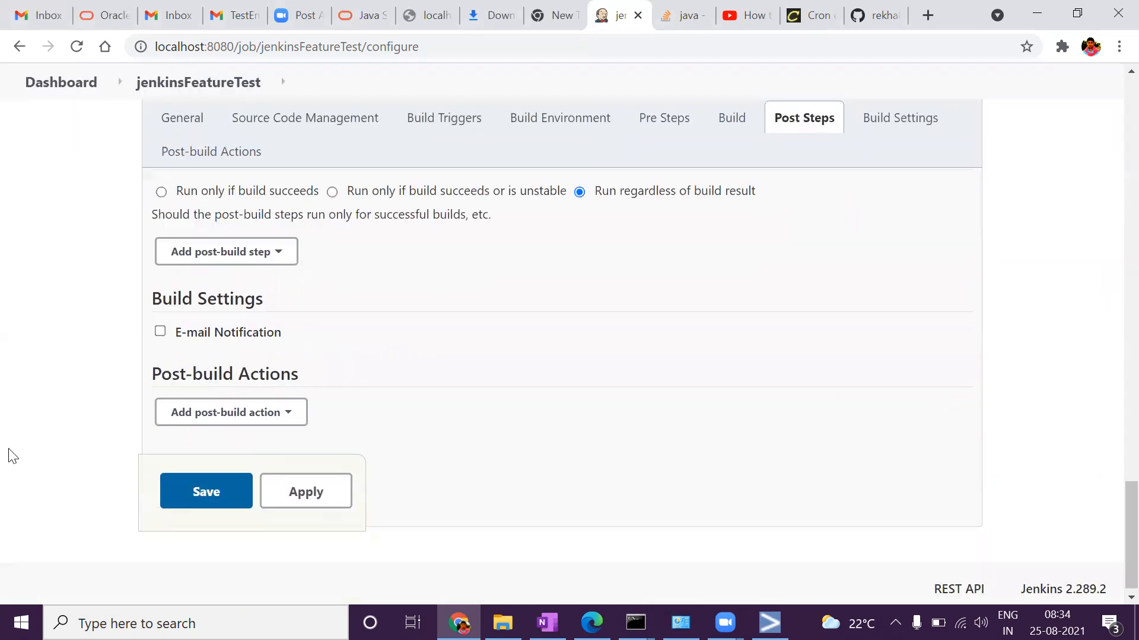
left_click(290, 417)
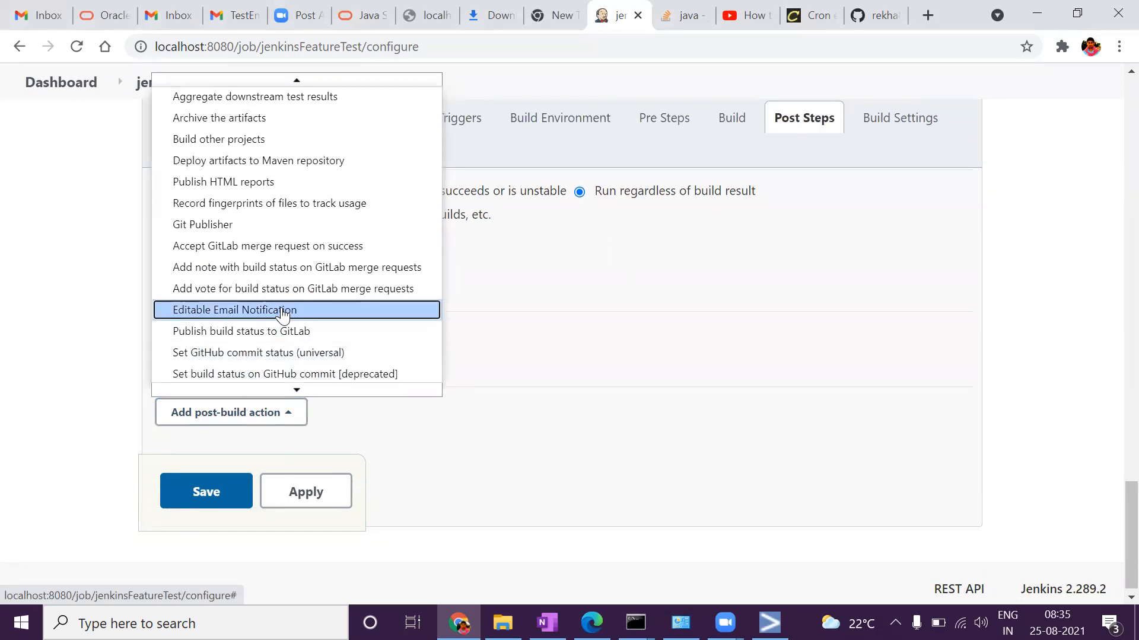
left_click(228, 311)
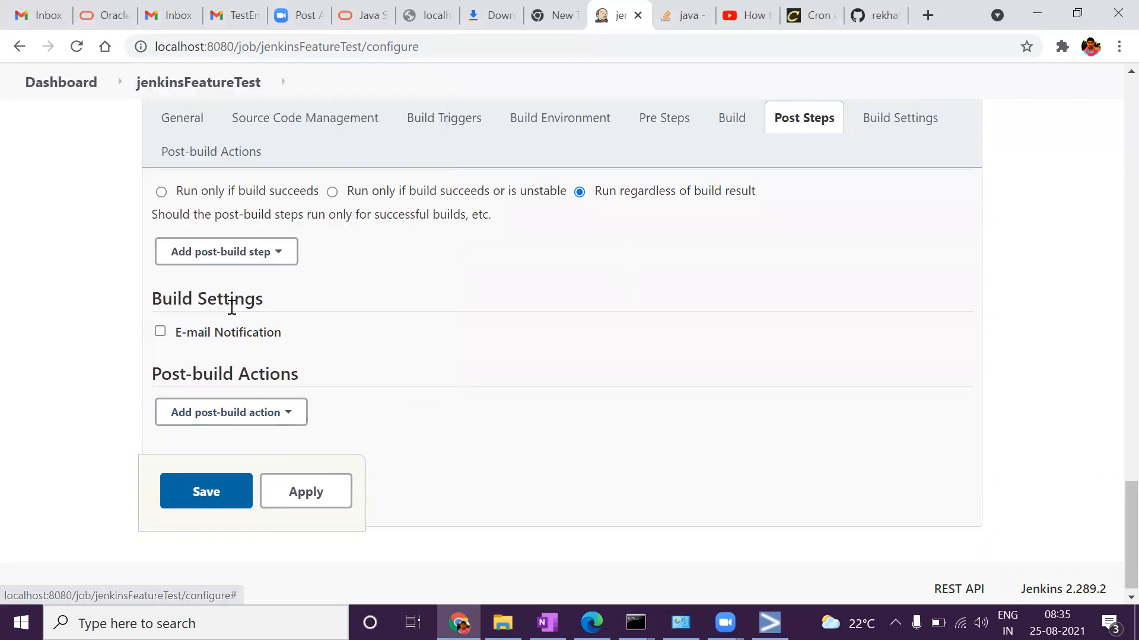
scroll(382, 401, "down", 1)
scroll(384, 401, "down", 2)
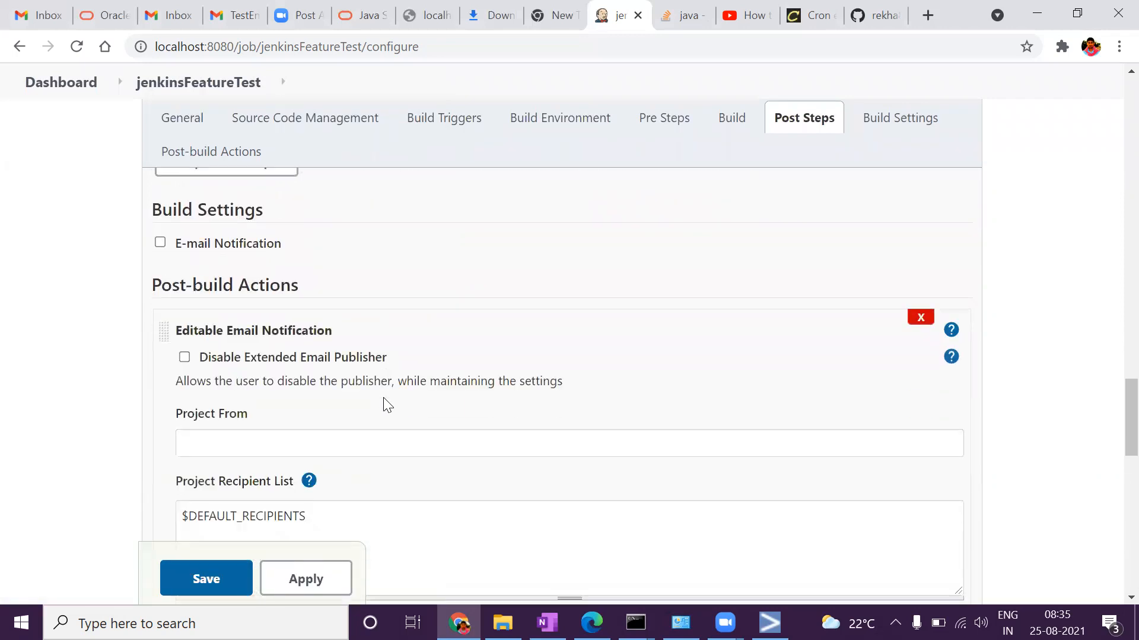
scroll(386, 403, "down", 3)
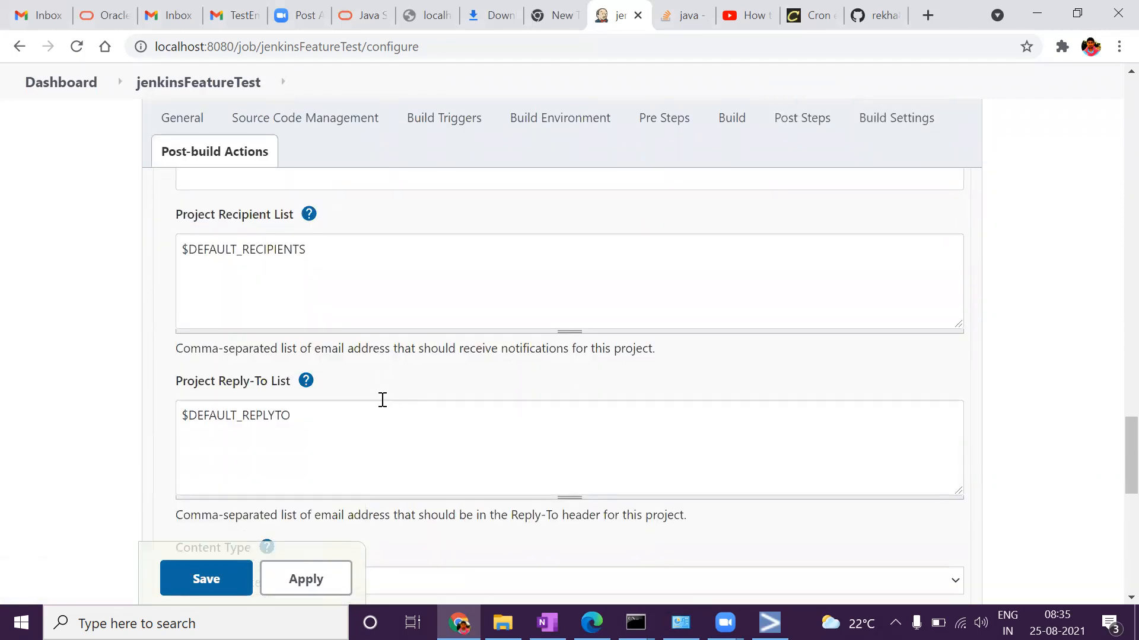
scroll(384, 405, "up", 3)
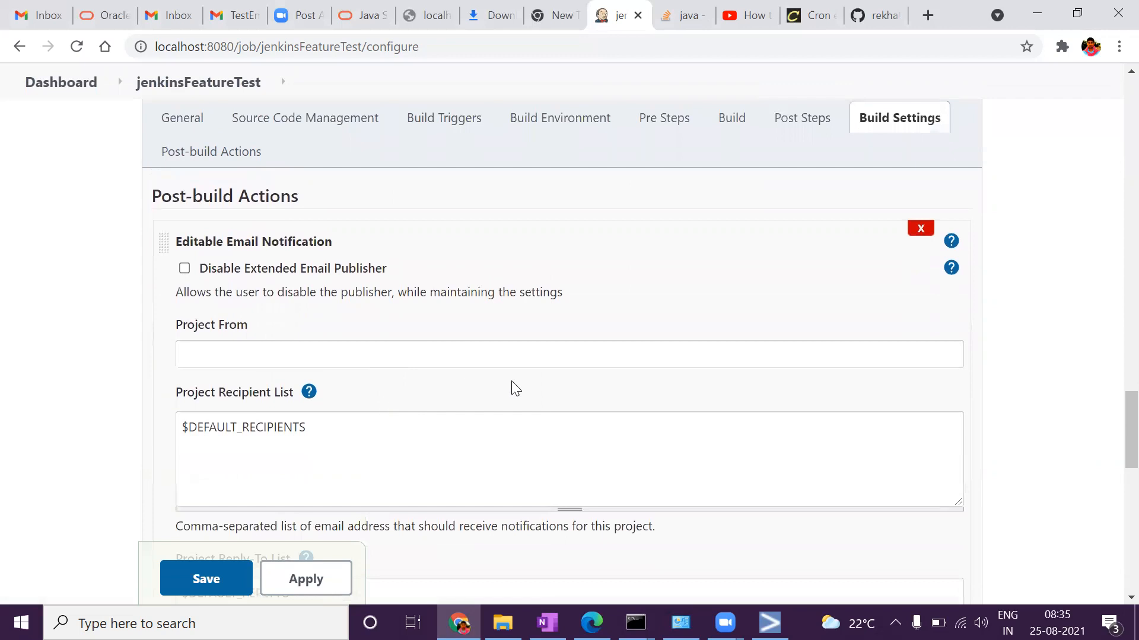
Expand the e-mail notification's advanced settings and read the help text for the Always trigger
scroll(511, 389, "down", 5)
scroll(514, 389, "down", 4)
scroll(513, 381, "down", 3)
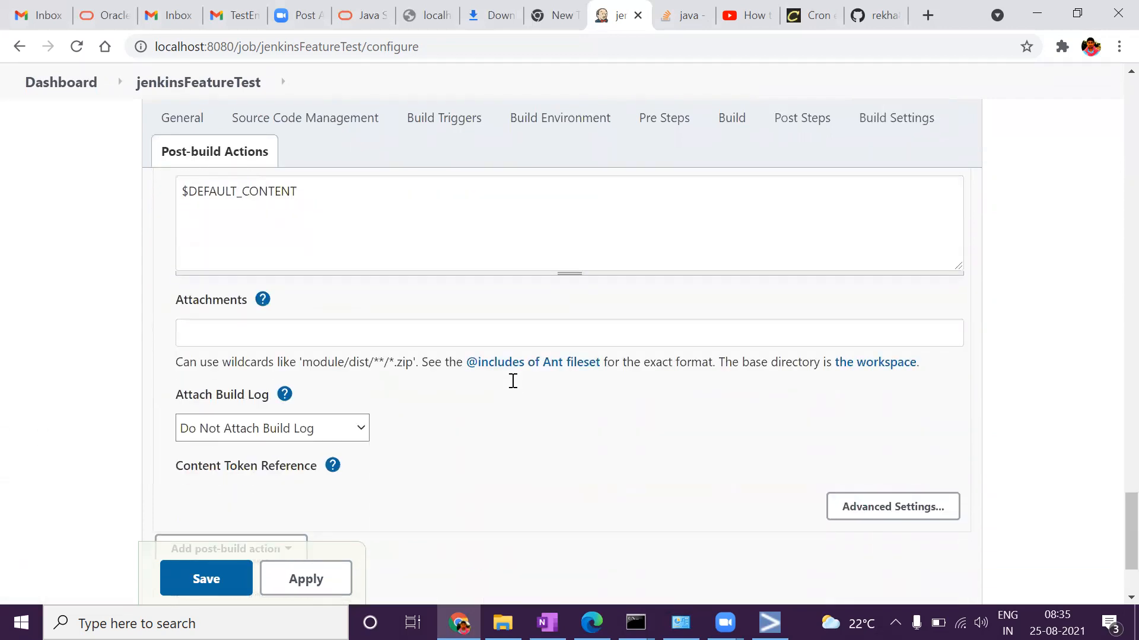
scroll(513, 382, "down", 2)
left_click(847, 417)
scroll(604, 394, "down", 4)
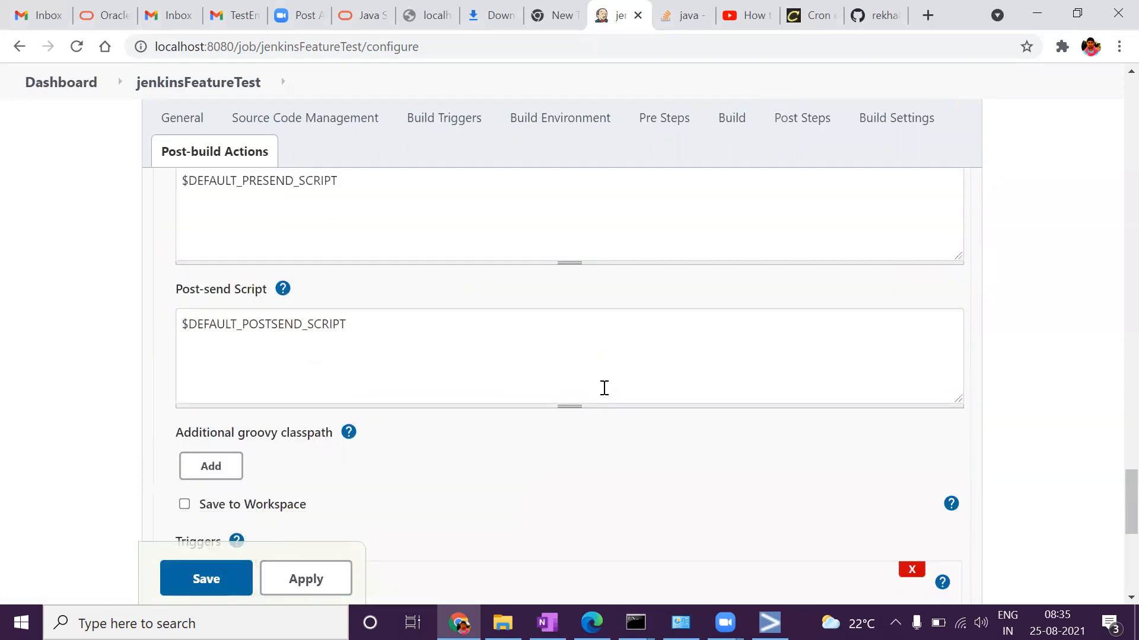
scroll(502, 391, "up", 2)
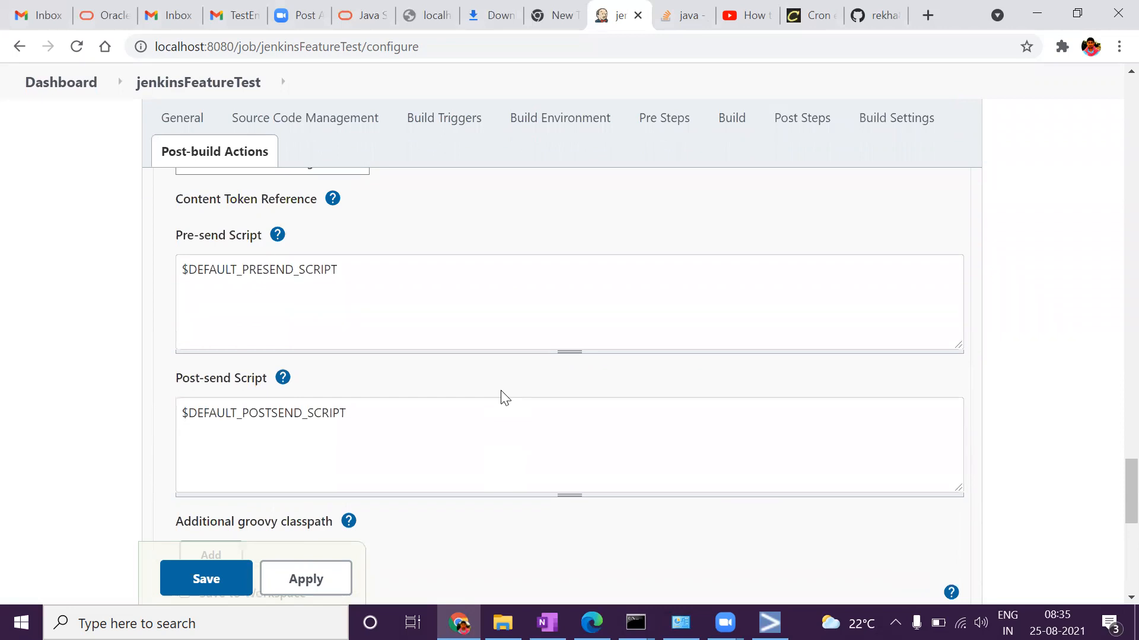
scroll(502, 396, "down", 5)
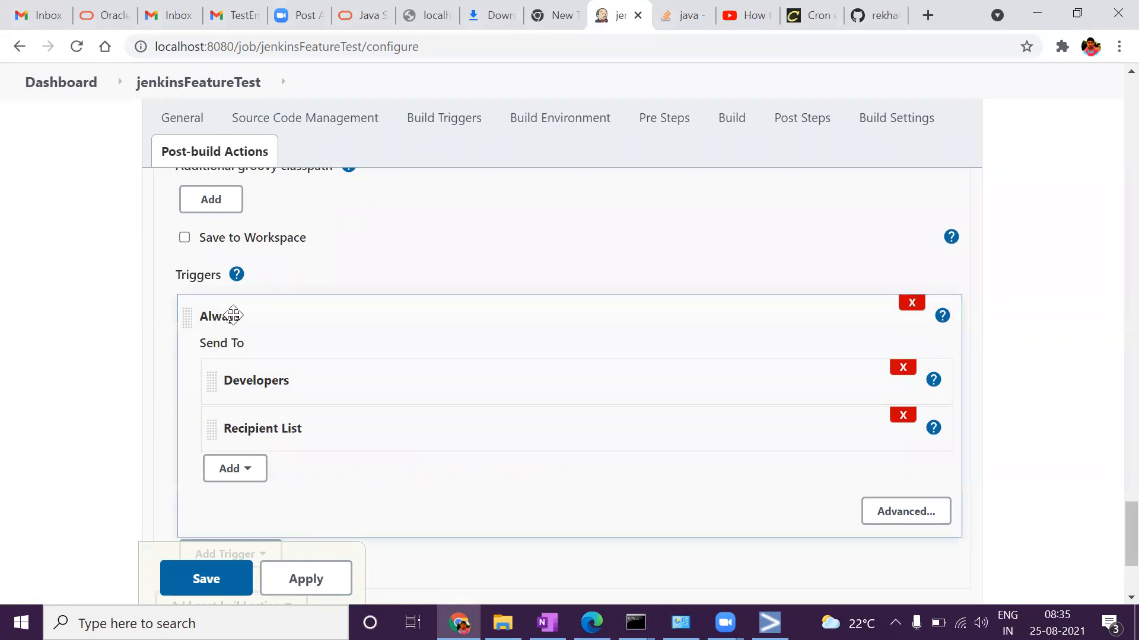
left_click(942, 316)
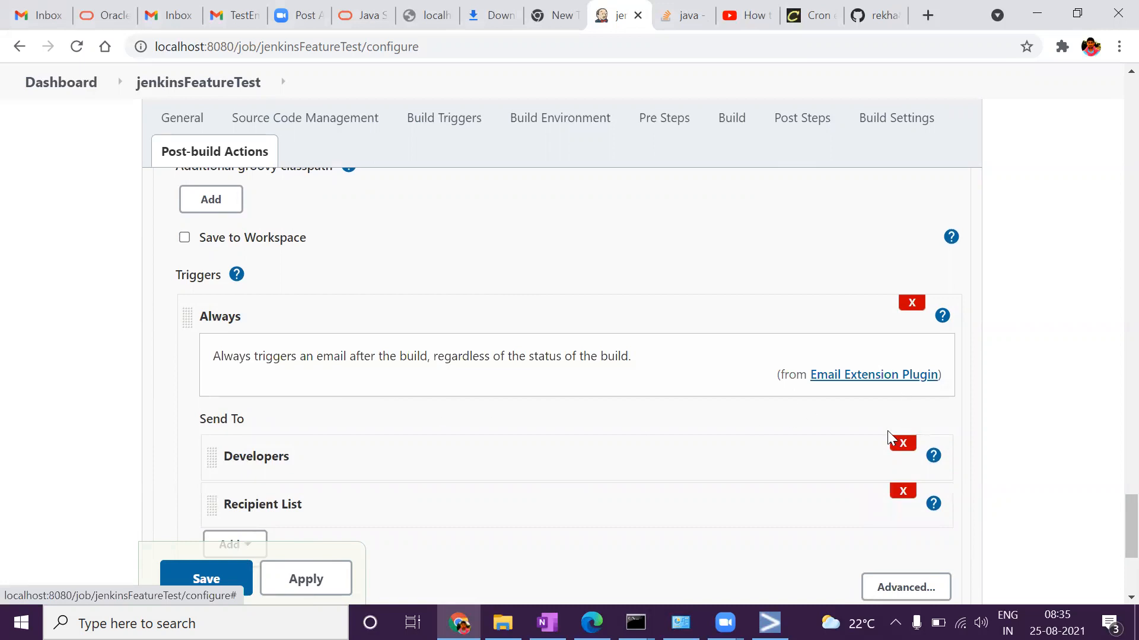
Remove Recipient List from the Always trigger's Send To entries and expand the trigger's advanced settings
scroll(851, 449, "down", 1)
left_click(900, 406)
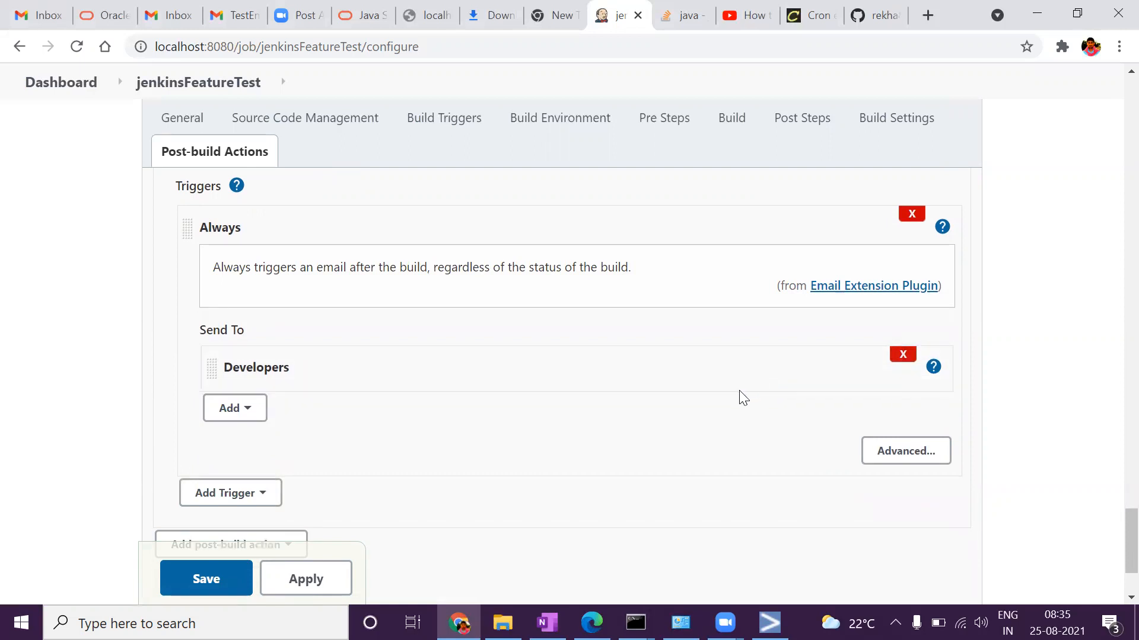
left_click(890, 454)
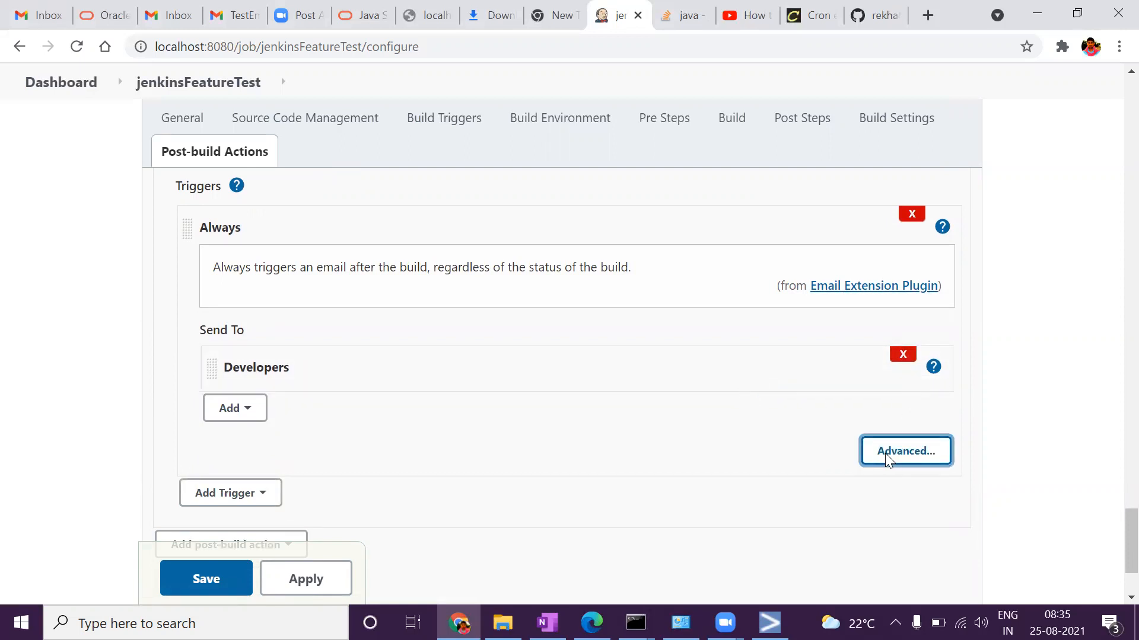
scroll(751, 431, "down", 1)
scroll(752, 431, "down", 3)
left_click(325, 307)
scroll(559, 296, "up", 3)
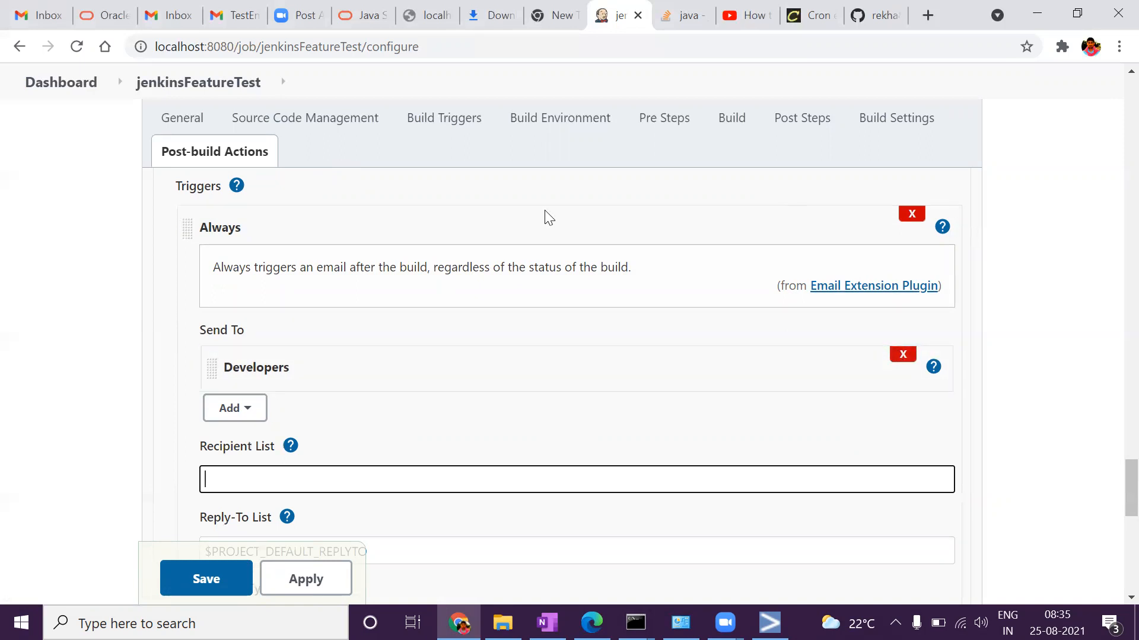
Discard the unsaved project changes and reopen the jenkinsFeatureTest configuration
left_click(24, 50)
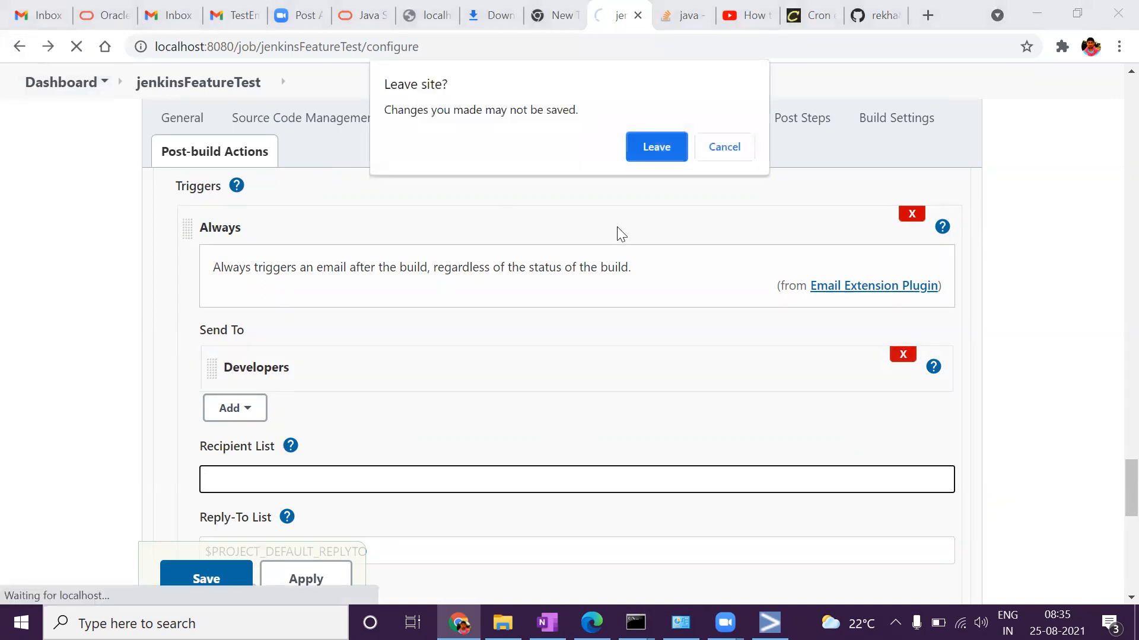
left_click(657, 148)
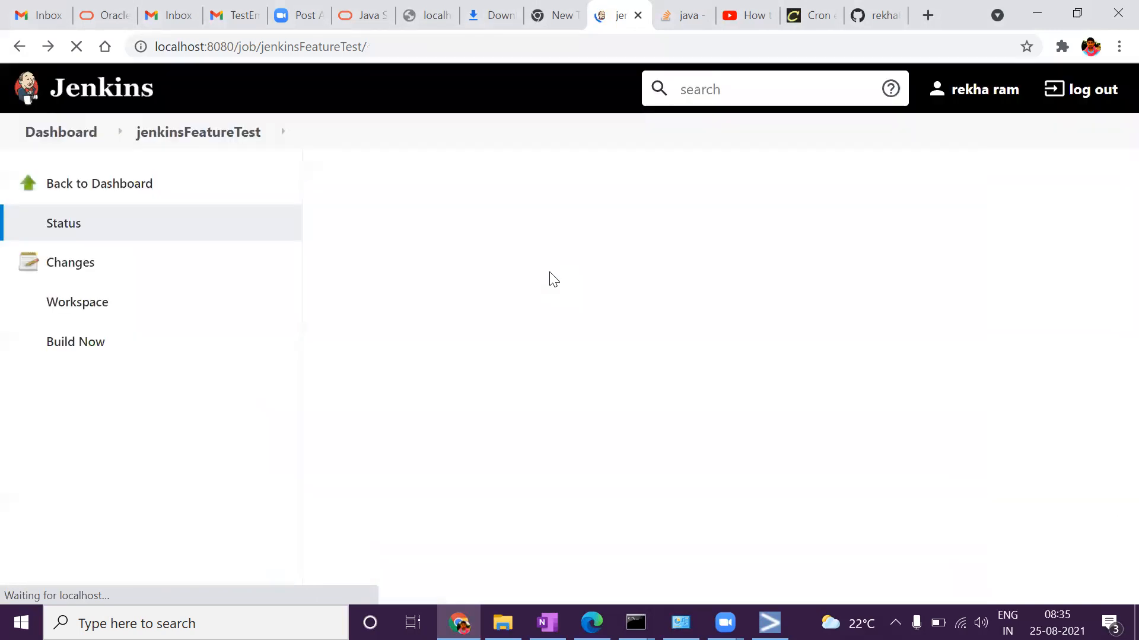
left_click(75, 383)
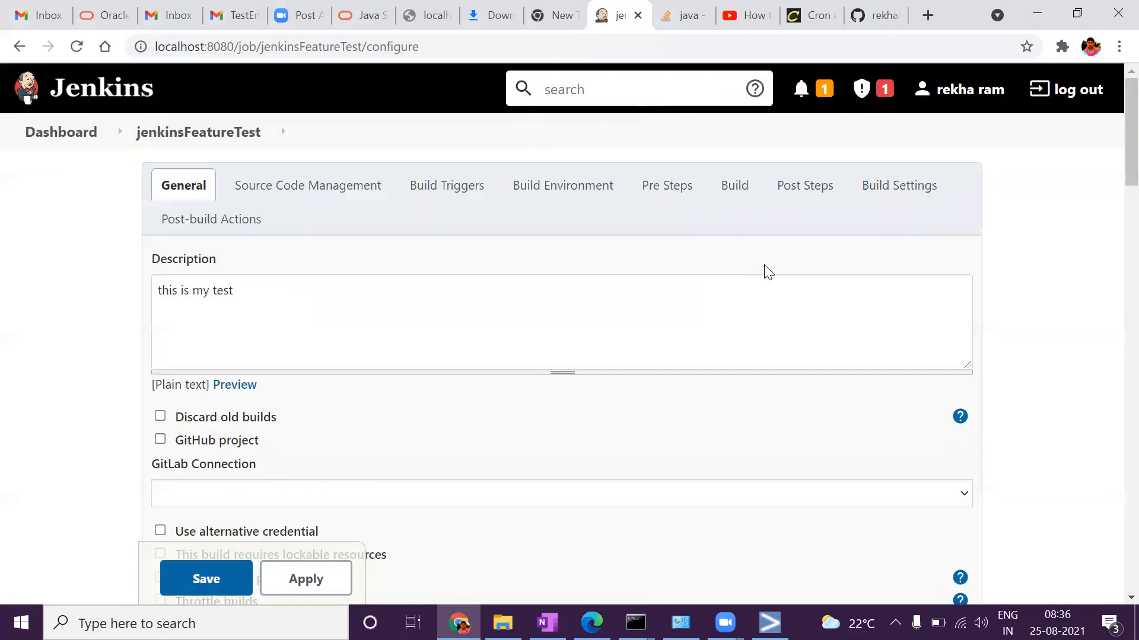
Add a new Editable Email Notification post-build action to jenkinsFeatureTest and look over its project sender, recipient and reply-to fields
left_click(808, 185)
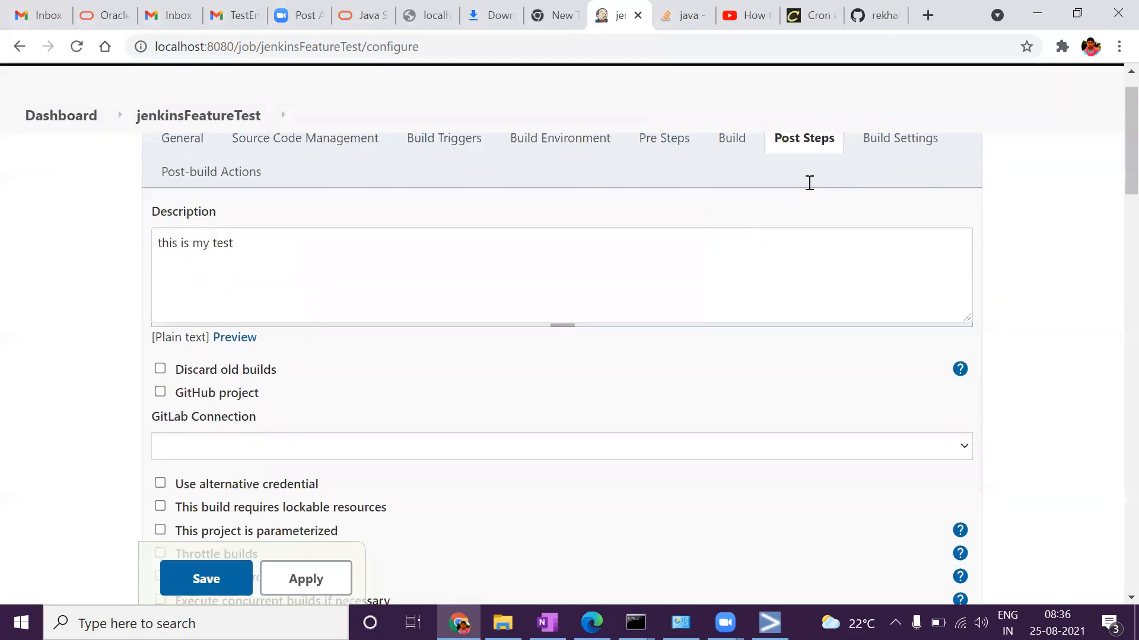
left_click(229, 411)
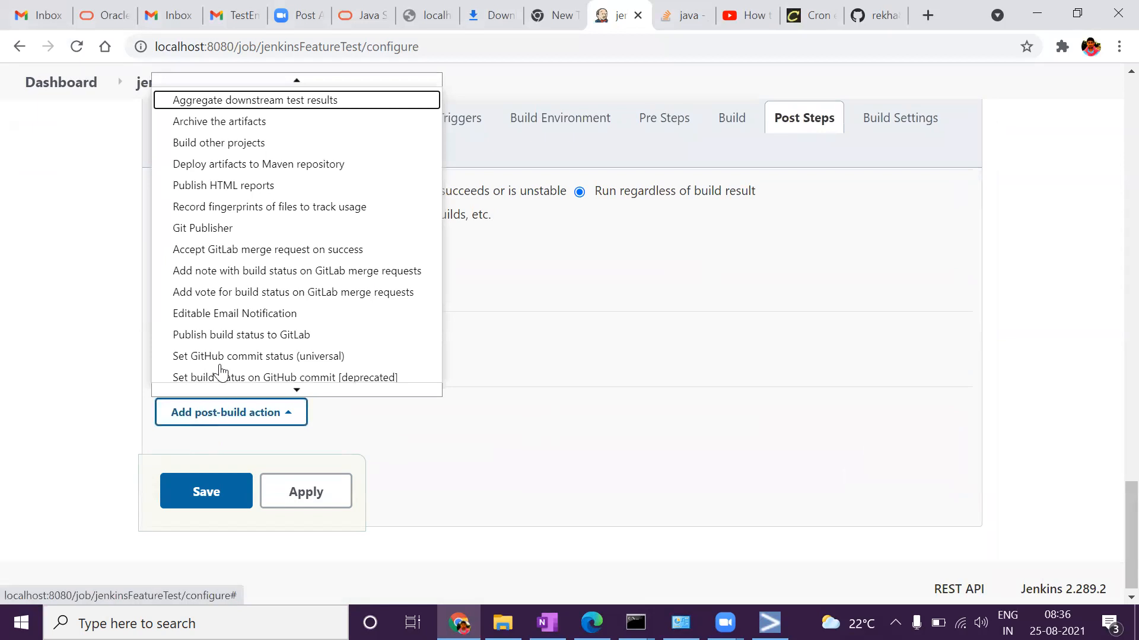
left_click(631, 289)
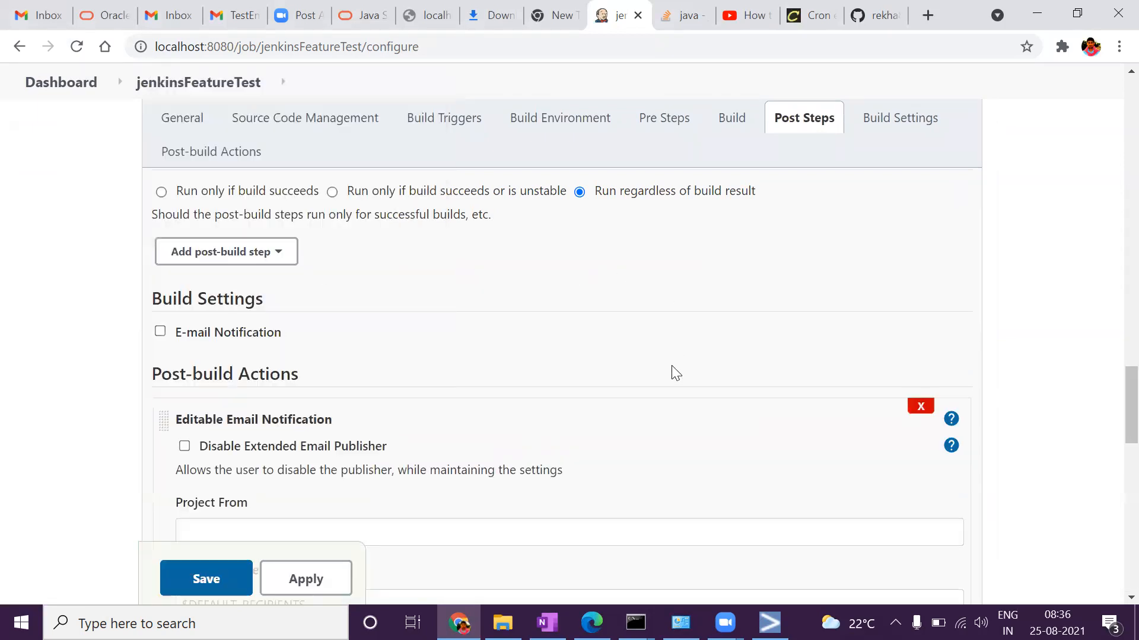
scroll(672, 368, "down", 3)
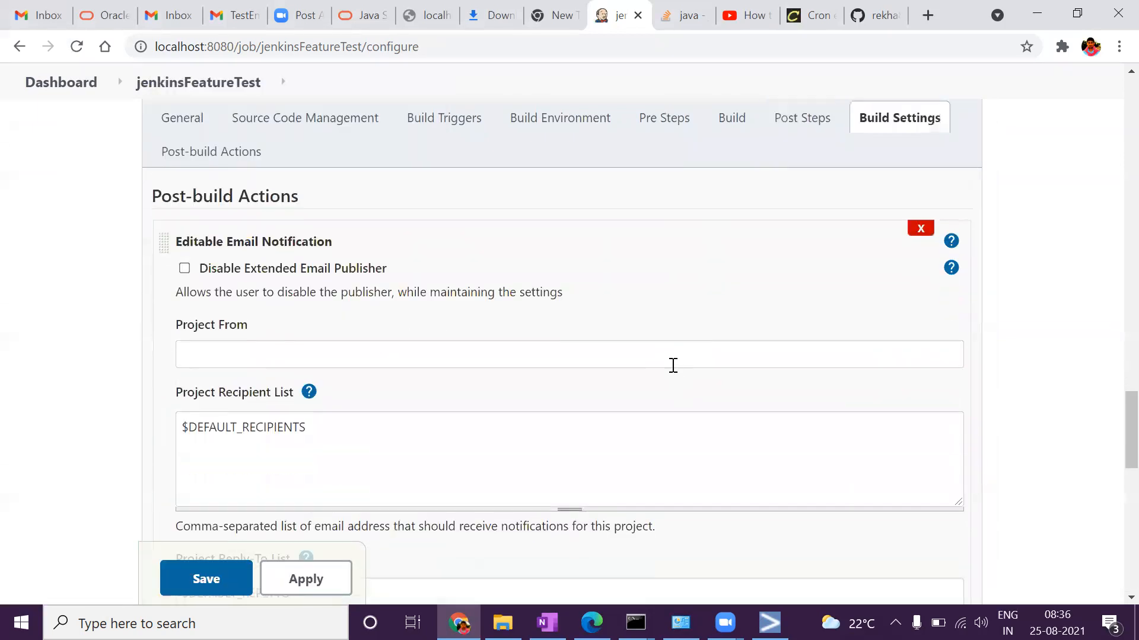
scroll(673, 366, "down", 8)
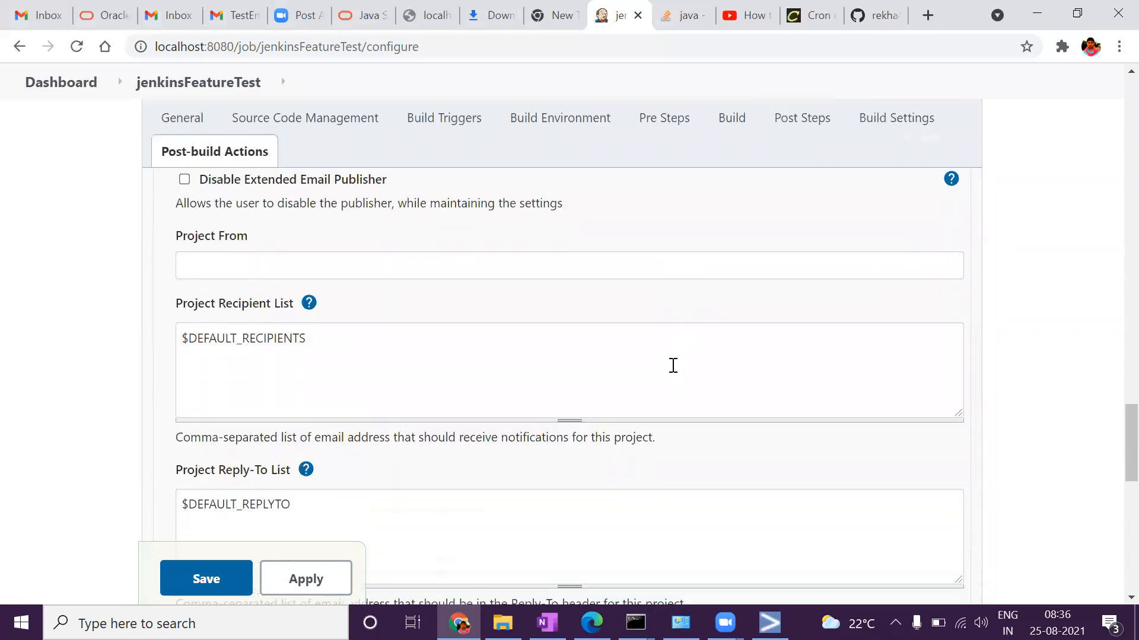
scroll(676, 378, "down", 4)
scroll(675, 378, "up", 8)
scroll(676, 378, "up", 5)
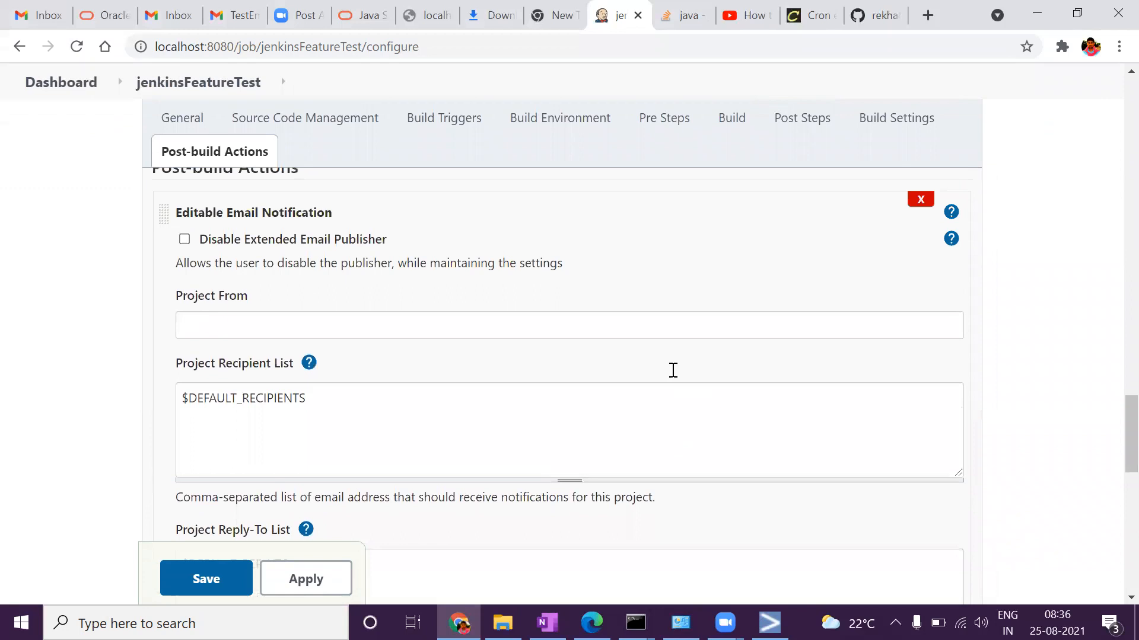
Expand the Editable Email Notification's advanced settings and remove Developers from the Always trigger's Send To entries
scroll(675, 377, "up", 3)
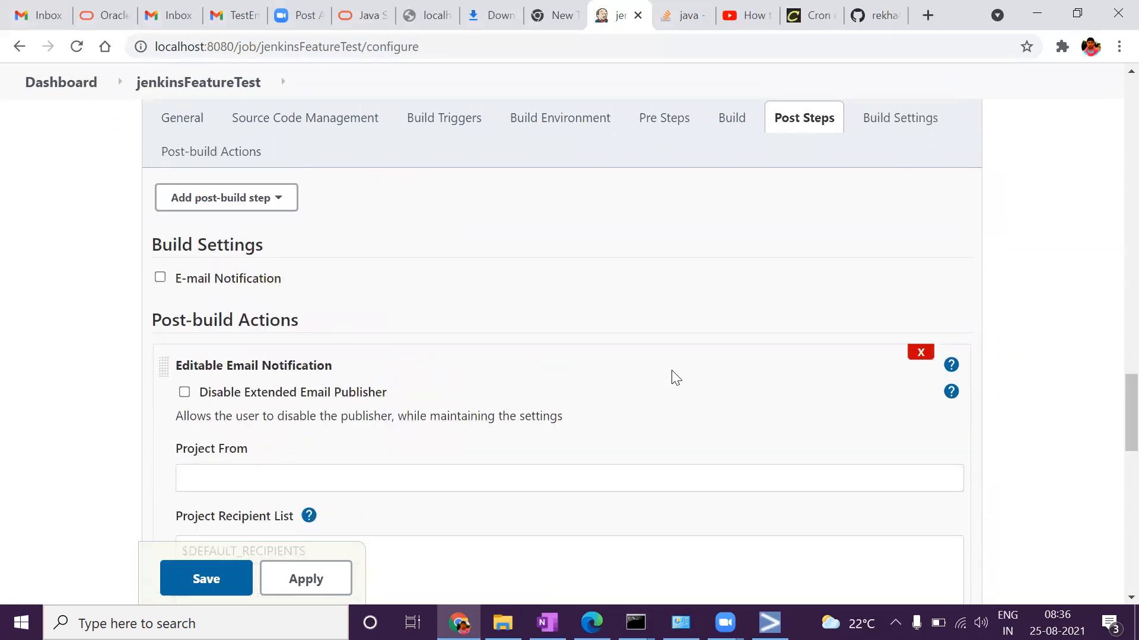
scroll(676, 378, "down", 3)
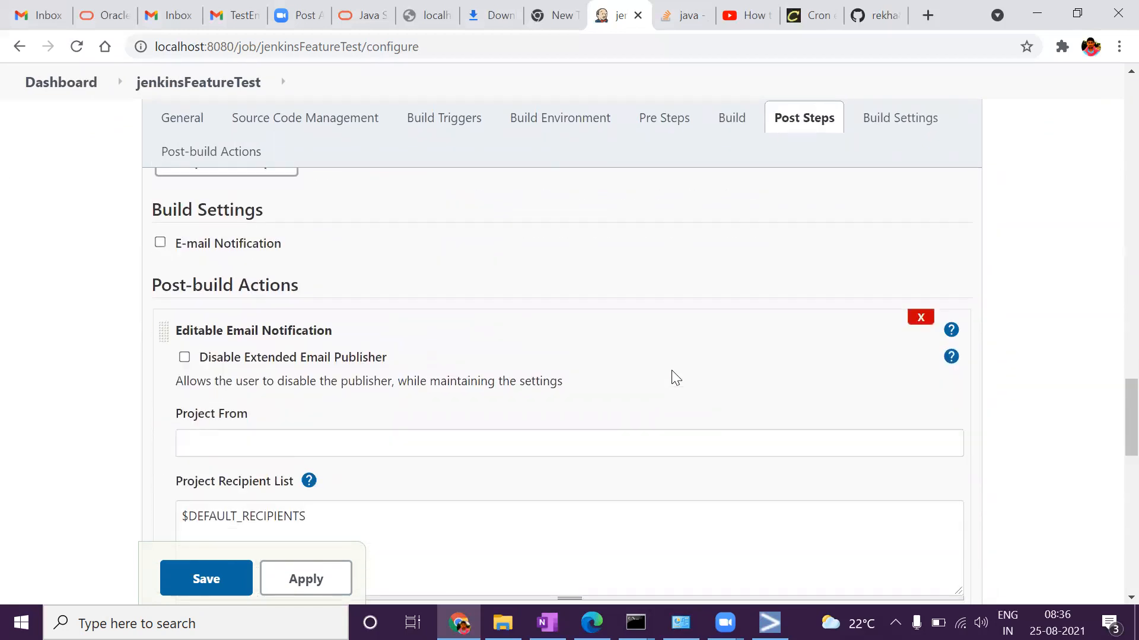
scroll(675, 377, "down", 12)
scroll(673, 370, "down", 4)
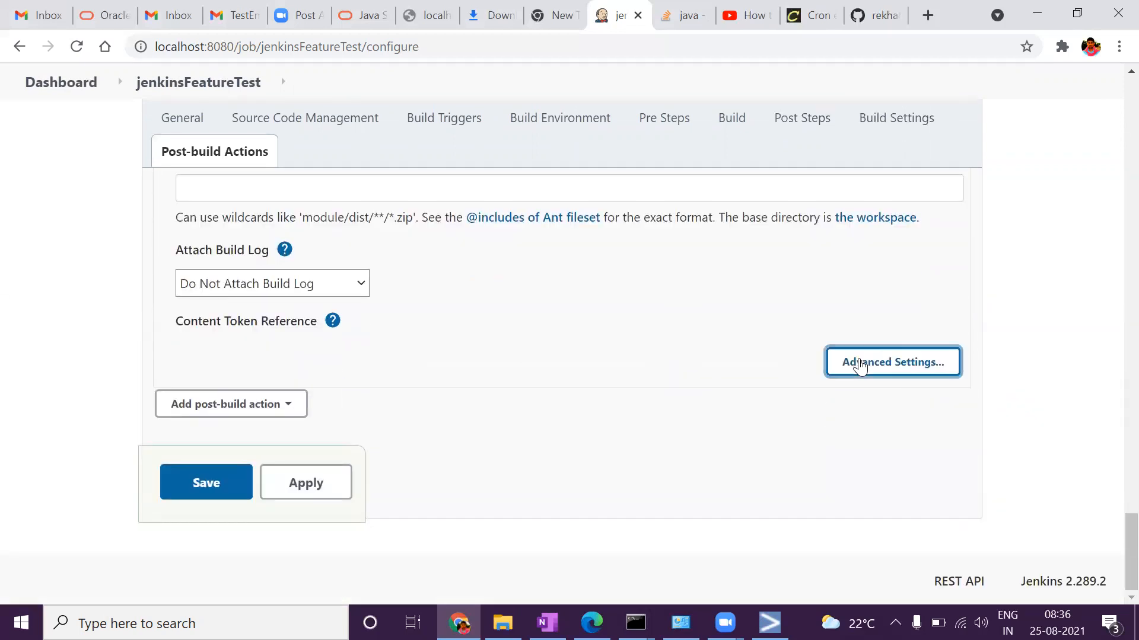
left_click(860, 363)
scroll(755, 383, "down", 6)
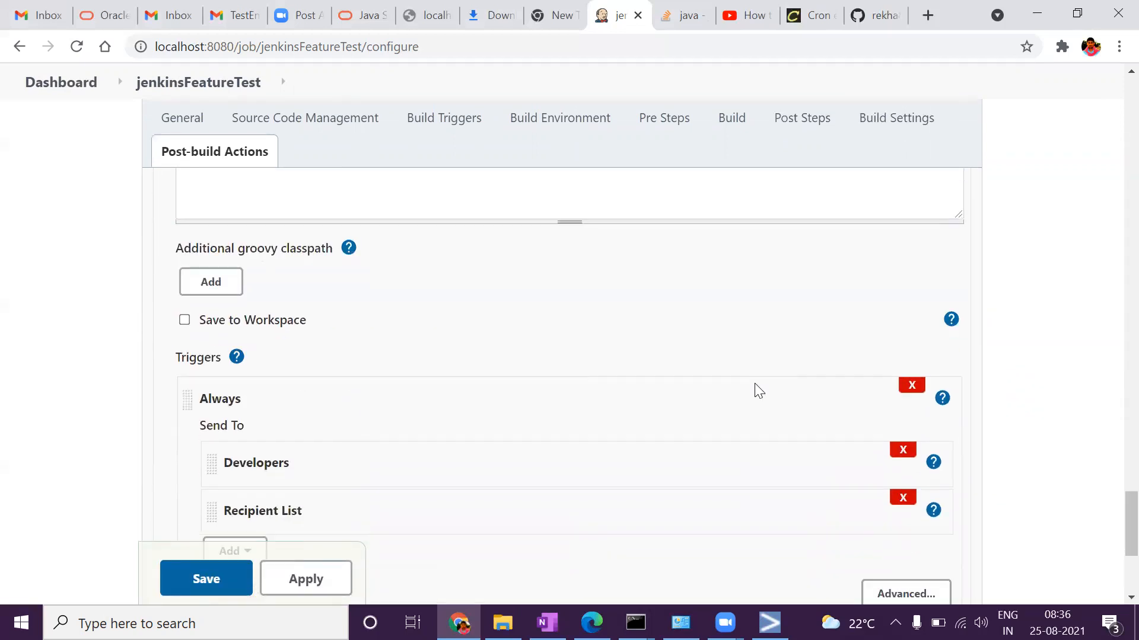
scroll(754, 384, "down", 1)
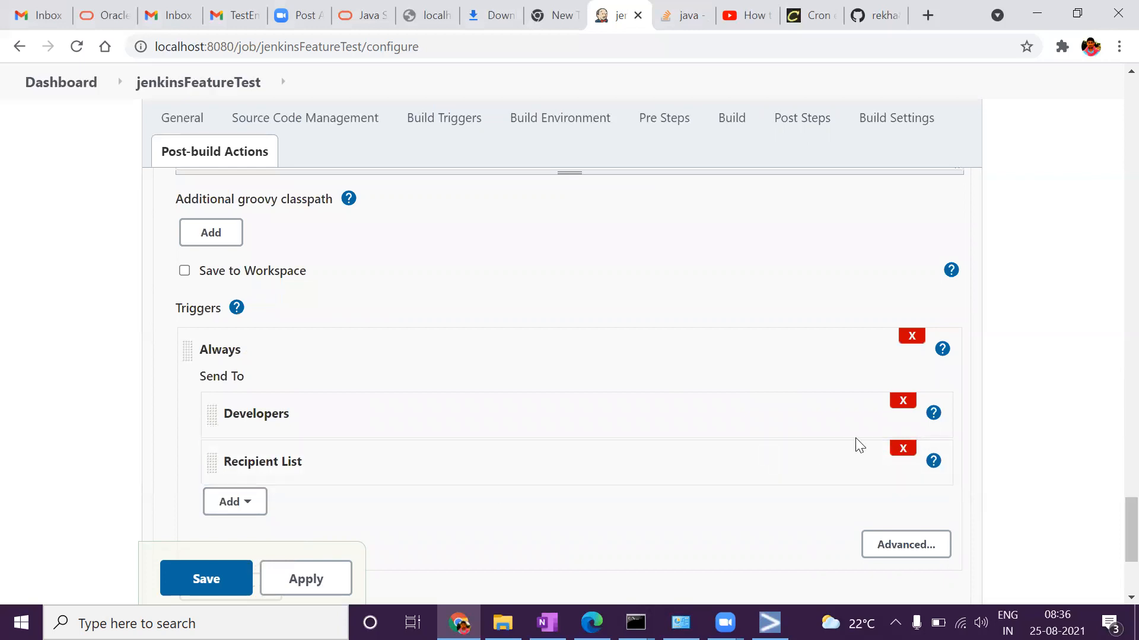
left_click(902, 403)
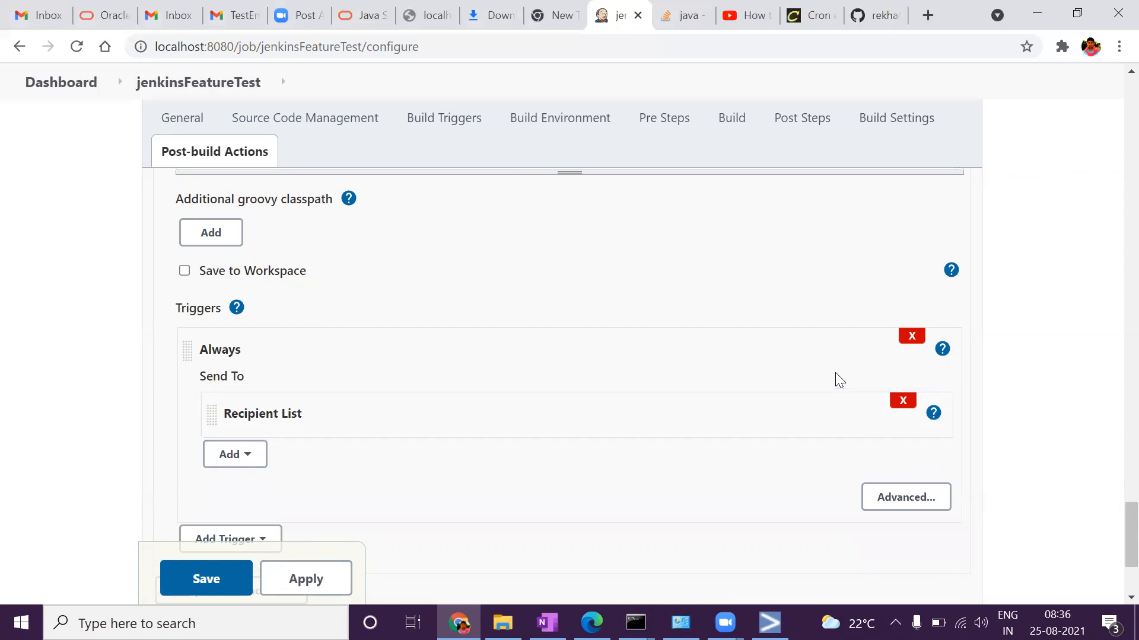
Review the notification's script and trigger settings, and apply and save the jenkinsFeatureTest configuration
scroll(547, 440, "up", 3)
scroll(547, 440, "up", 3)
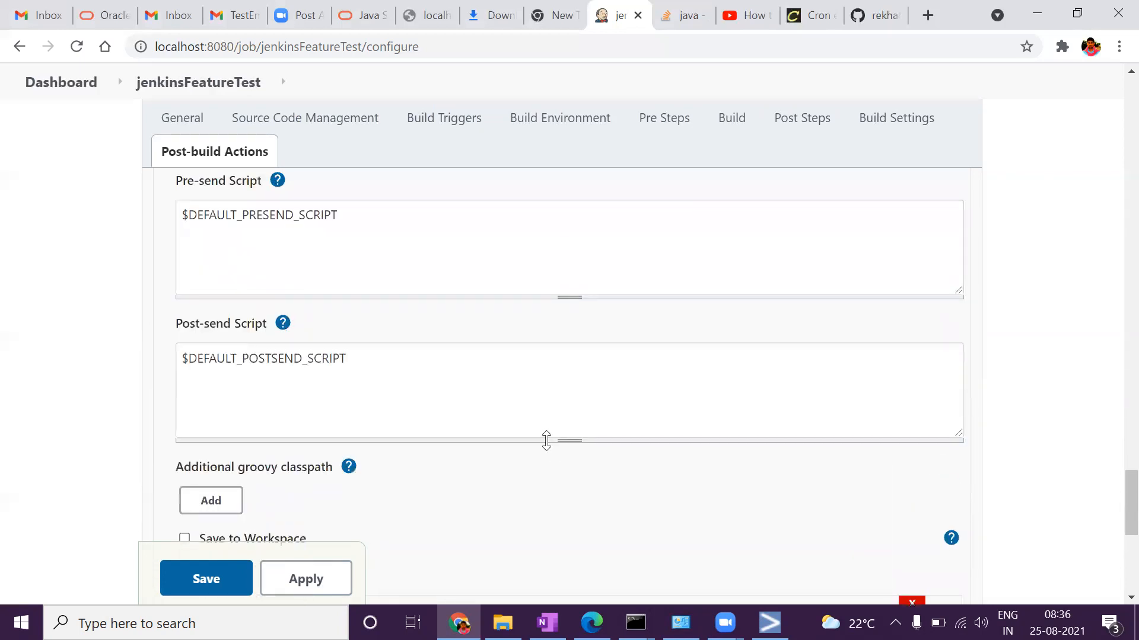
scroll(547, 440, "down", 9)
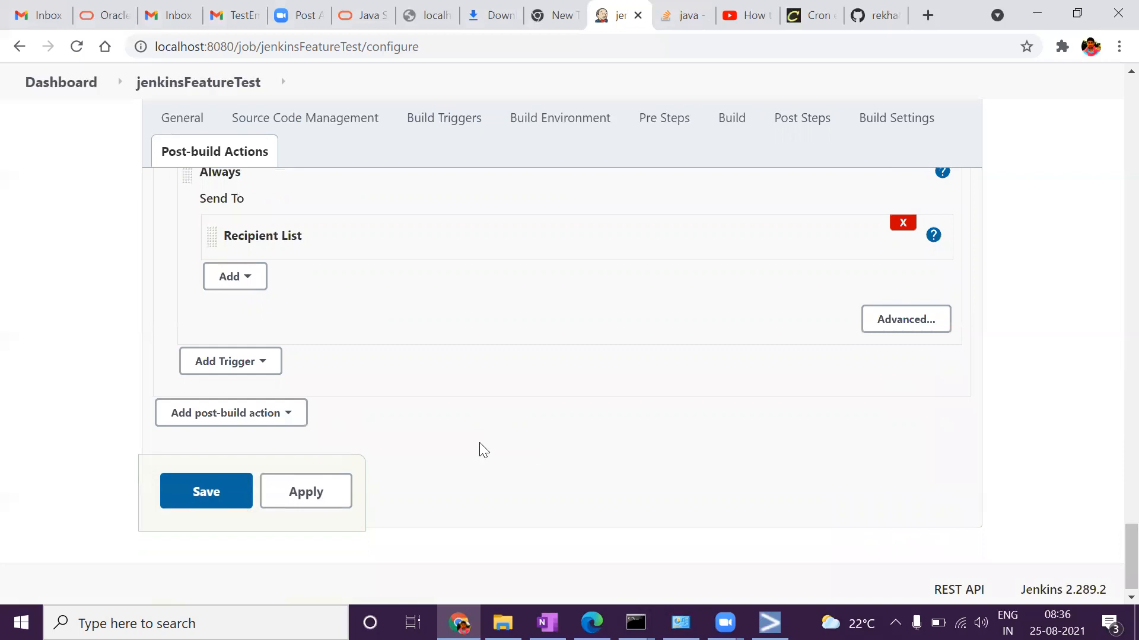
scroll(482, 449, "up", 4)
scroll(478, 454, "down", 4)
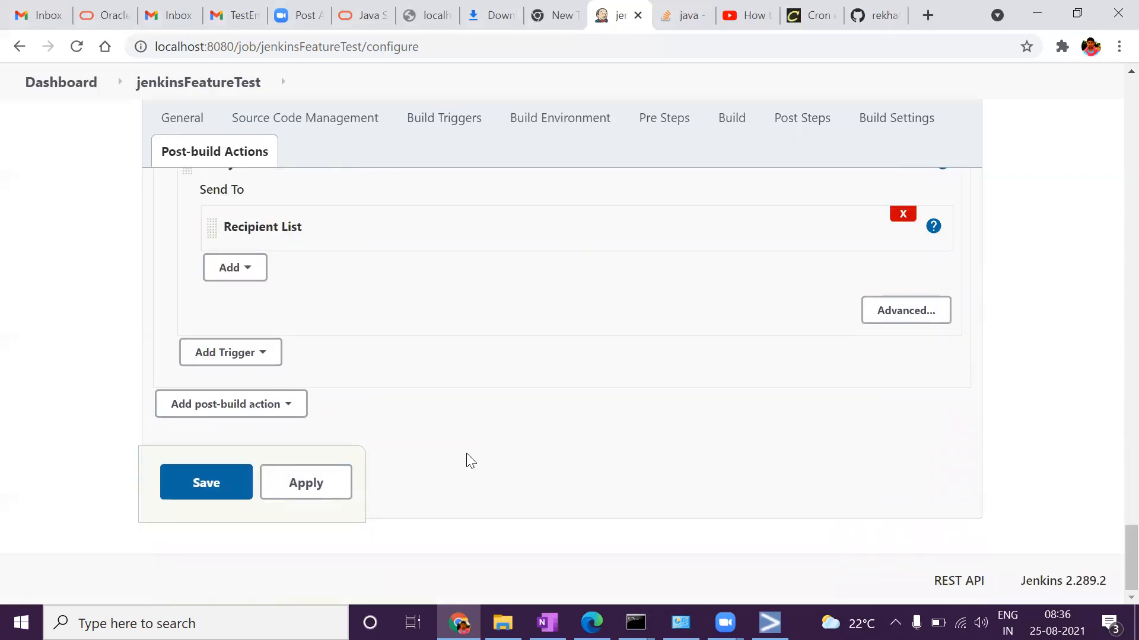
left_click(305, 492)
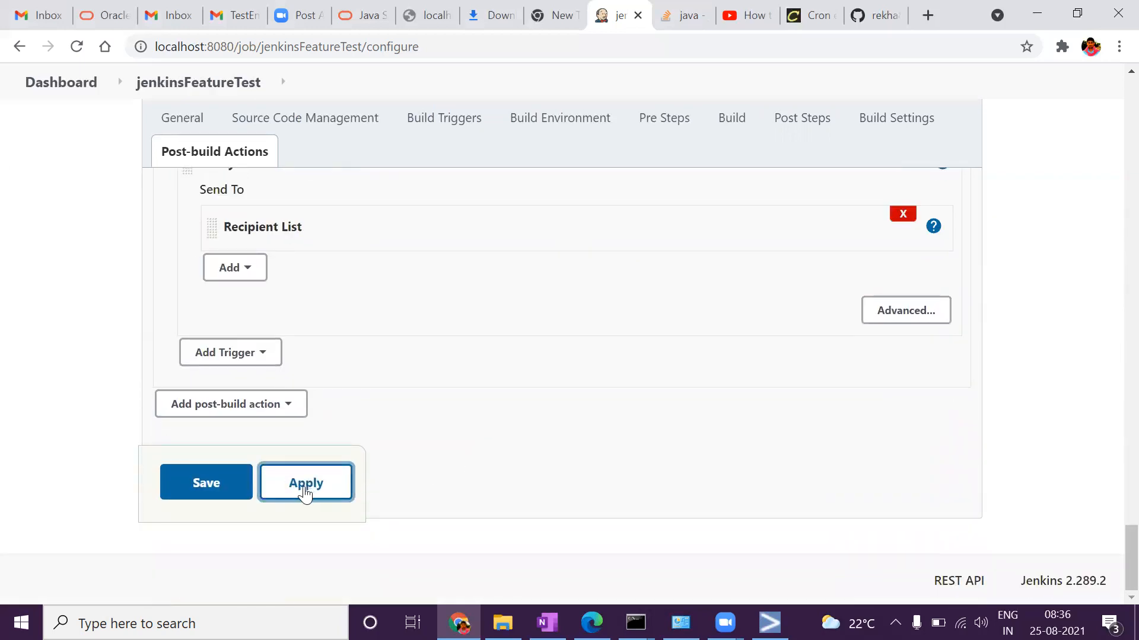
left_click(212, 486)
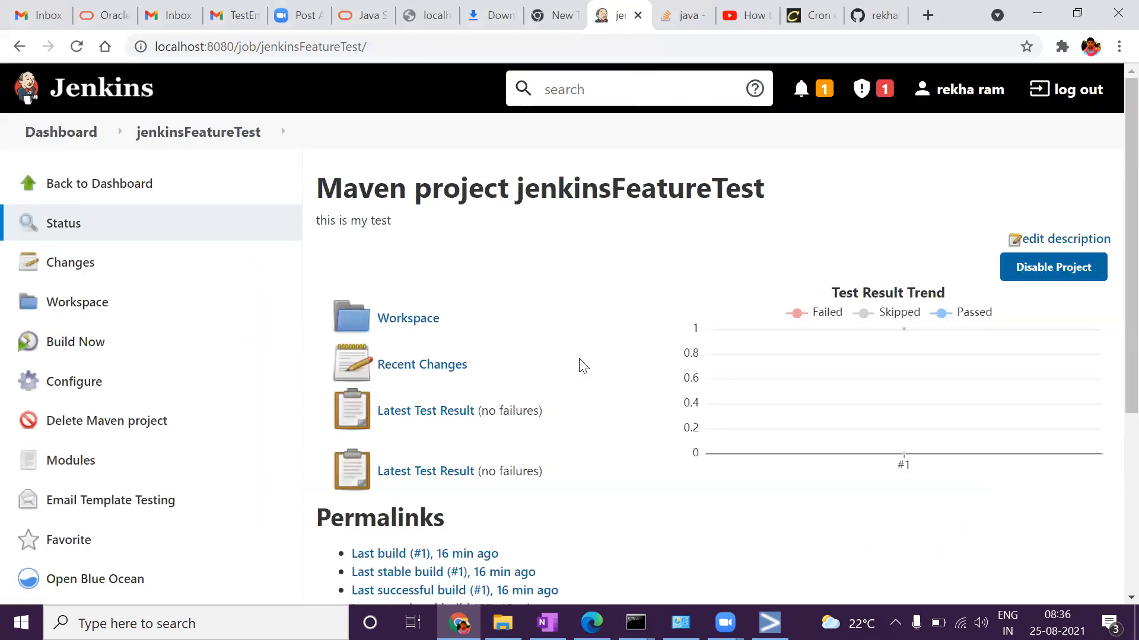
Leave the jenkinsFeatureTest project and open the global Configure System page from Manage Jenkins
left_click(66, 382)
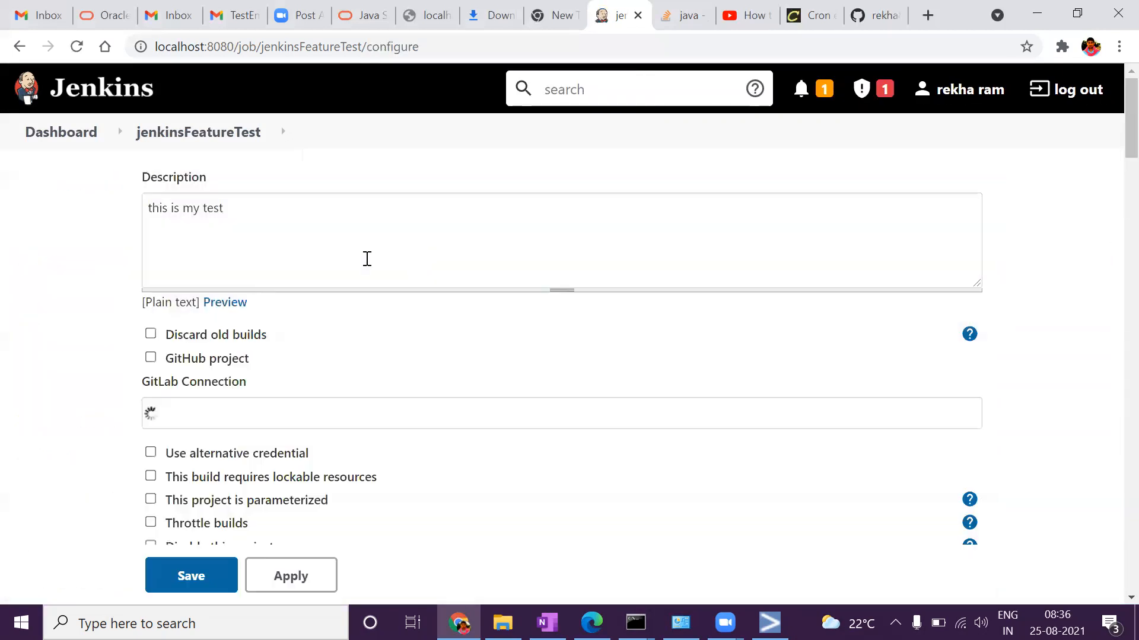
left_click(18, 47)
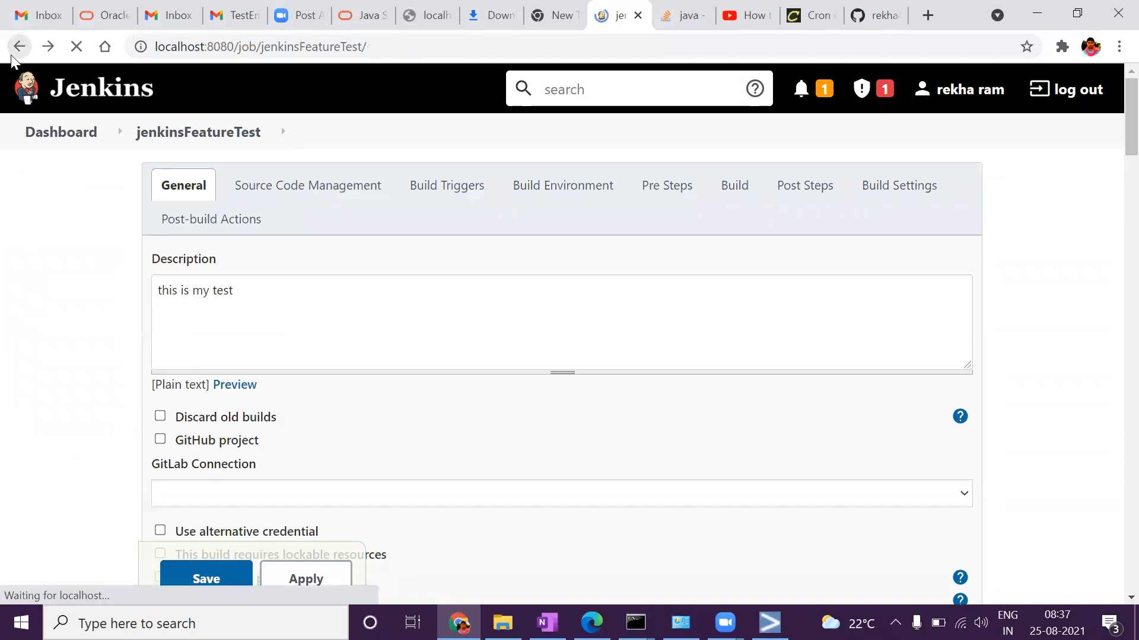
left_click(60, 185)
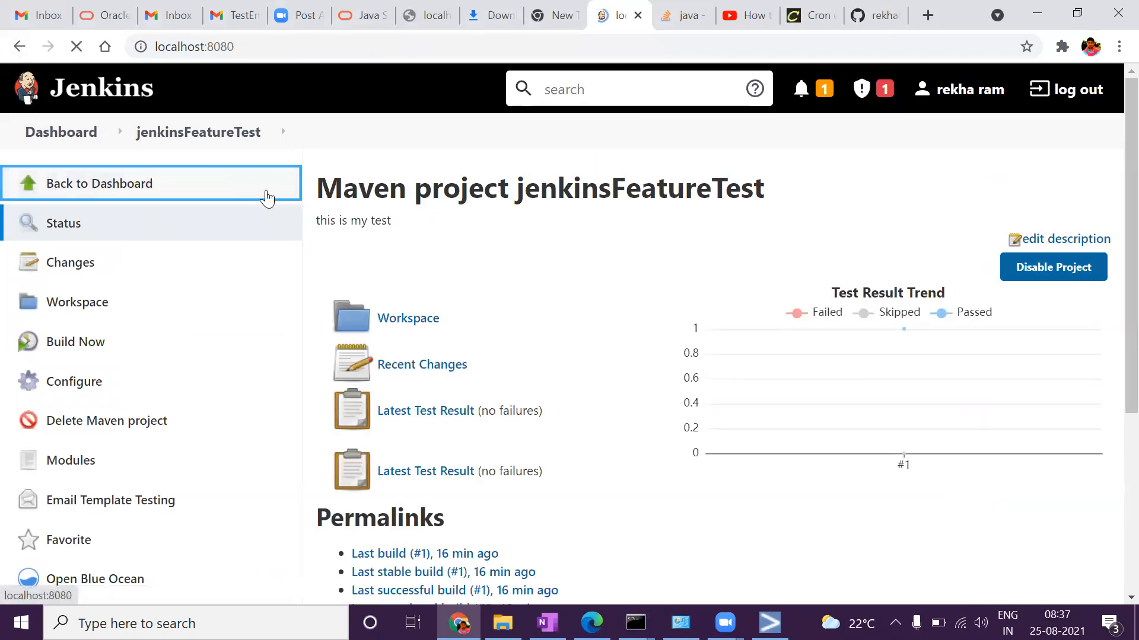
left_click(255, 385)
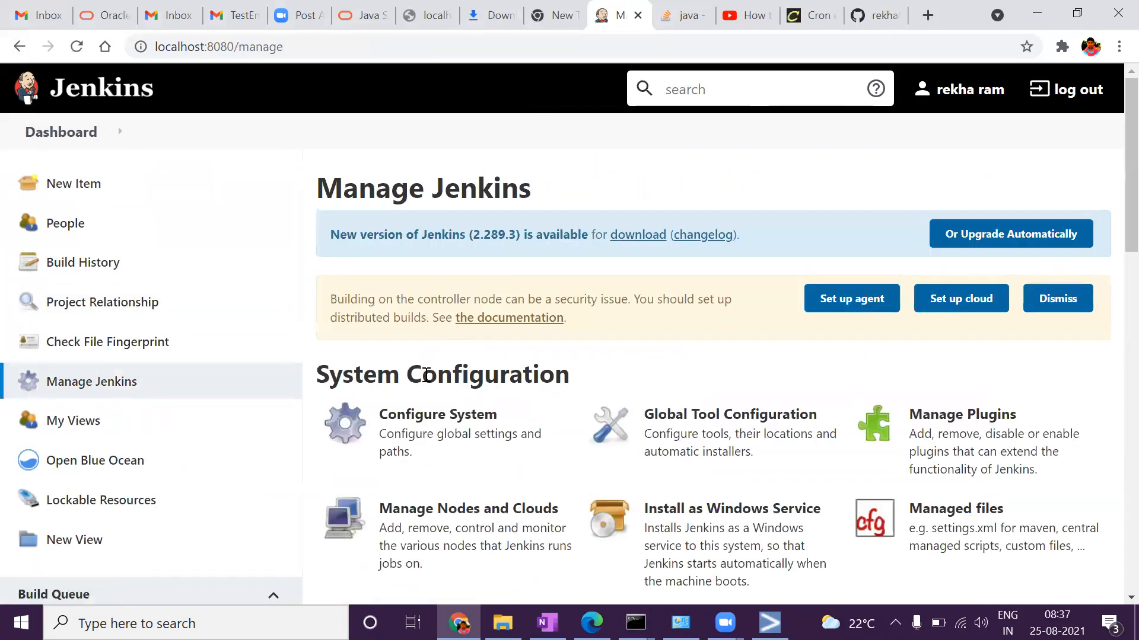
left_click(425, 428)
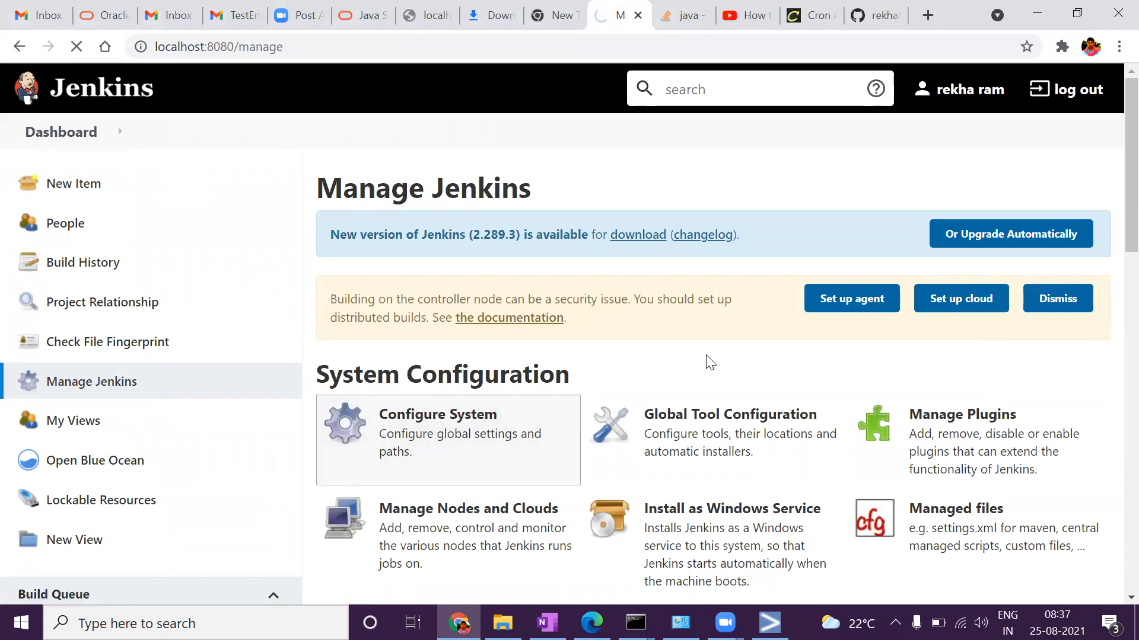
Look through the global configuration's Extended E-mail Notification settings and expand the E-mail Notification section's advanced settings
scroll(706, 356, "down", 8)
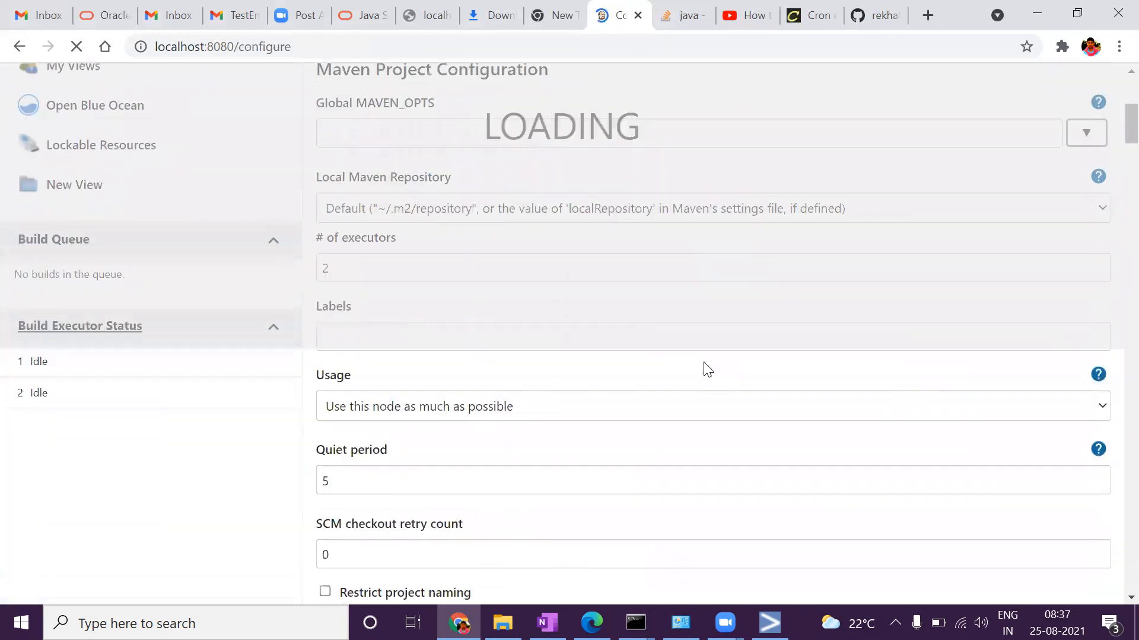
scroll(707, 370, "down", 5)
scroll(707, 370, "up", 4)
scroll(707, 370, "down", 5)
scroll(707, 370, "down", 13)
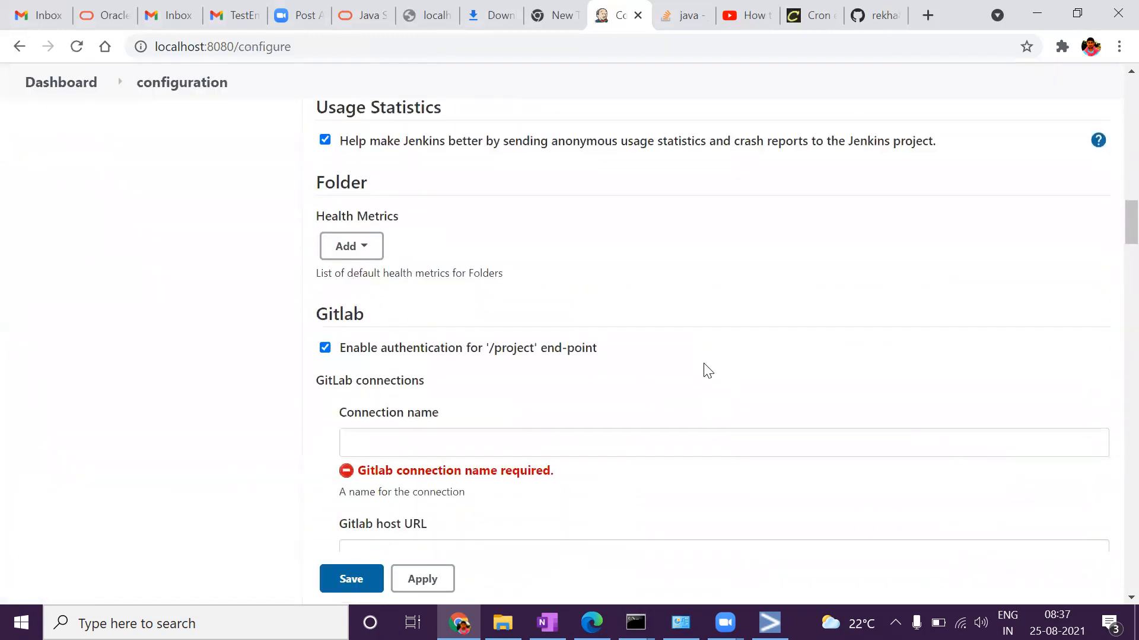
scroll(707, 370, "down", 12)
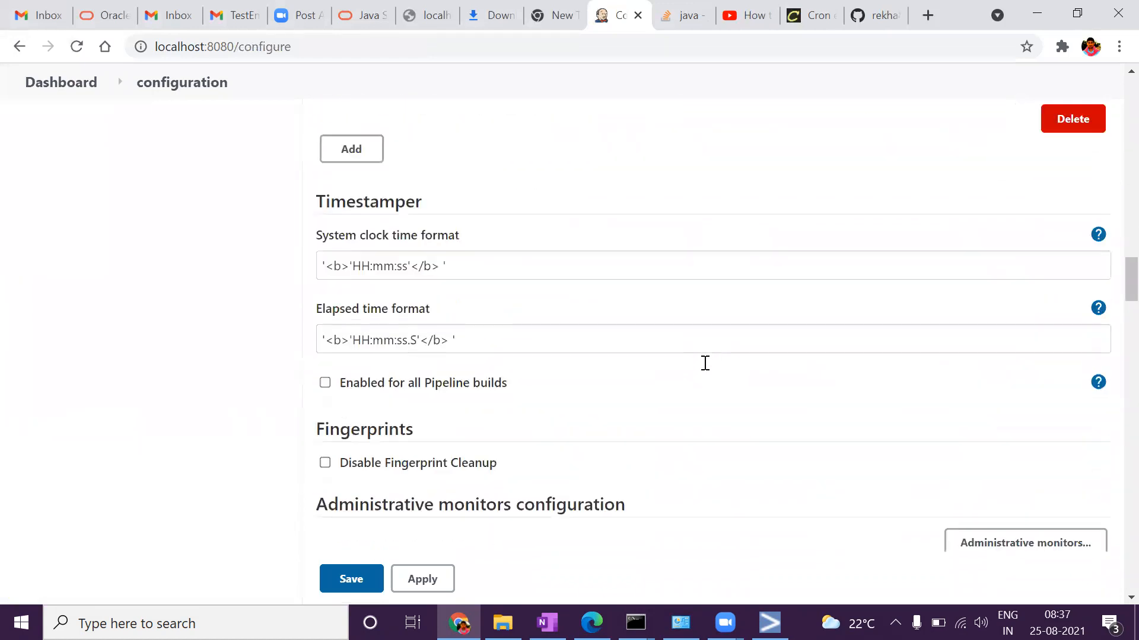
scroll(705, 362, "down", 10)
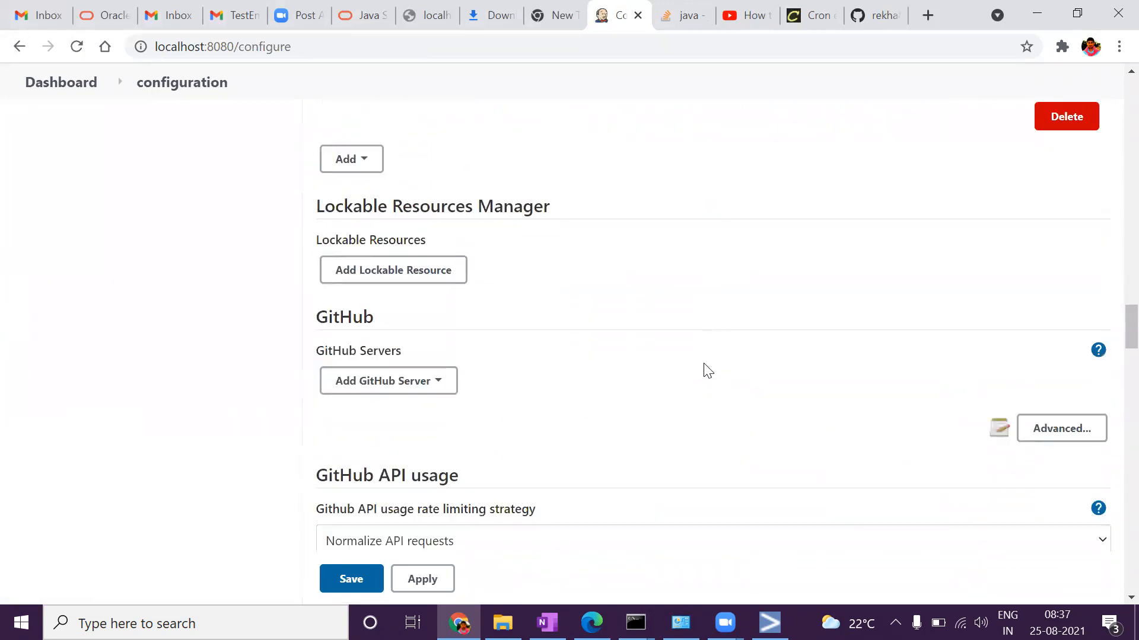
scroll(707, 371, "down", 12)
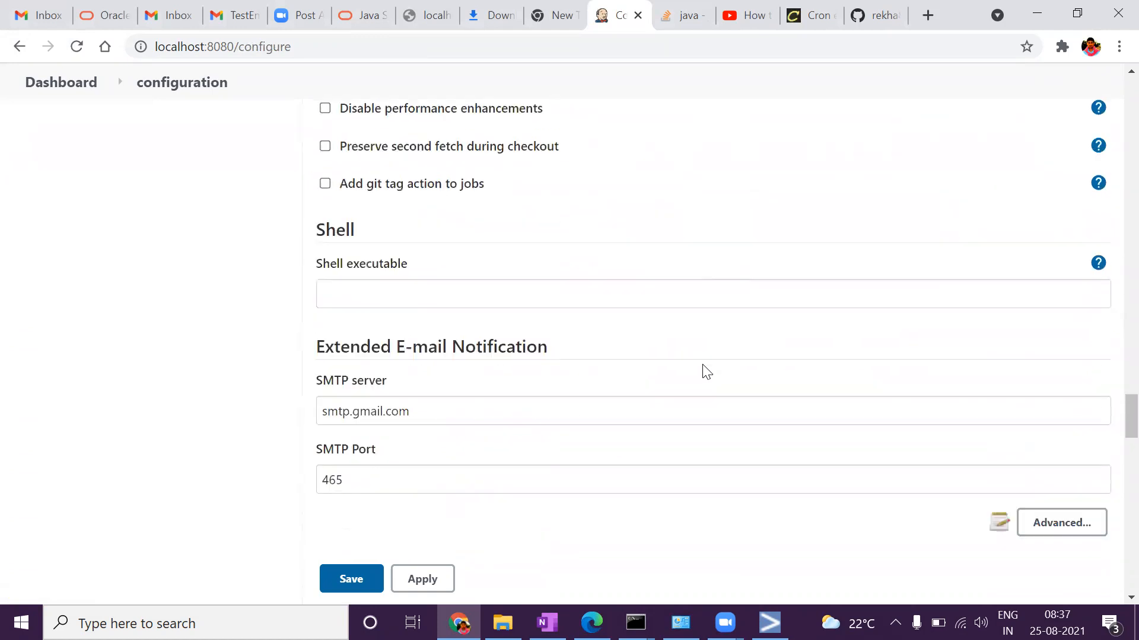
scroll(707, 371, "up", 3)
scroll(707, 371, "down", 9)
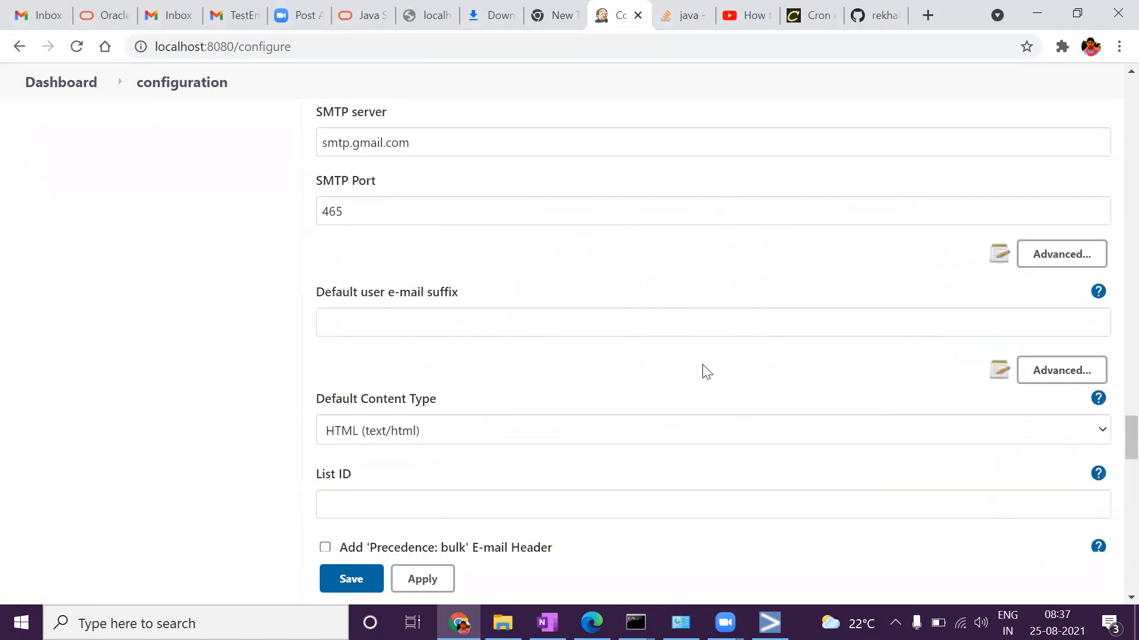
scroll(706, 372, "down", 9)
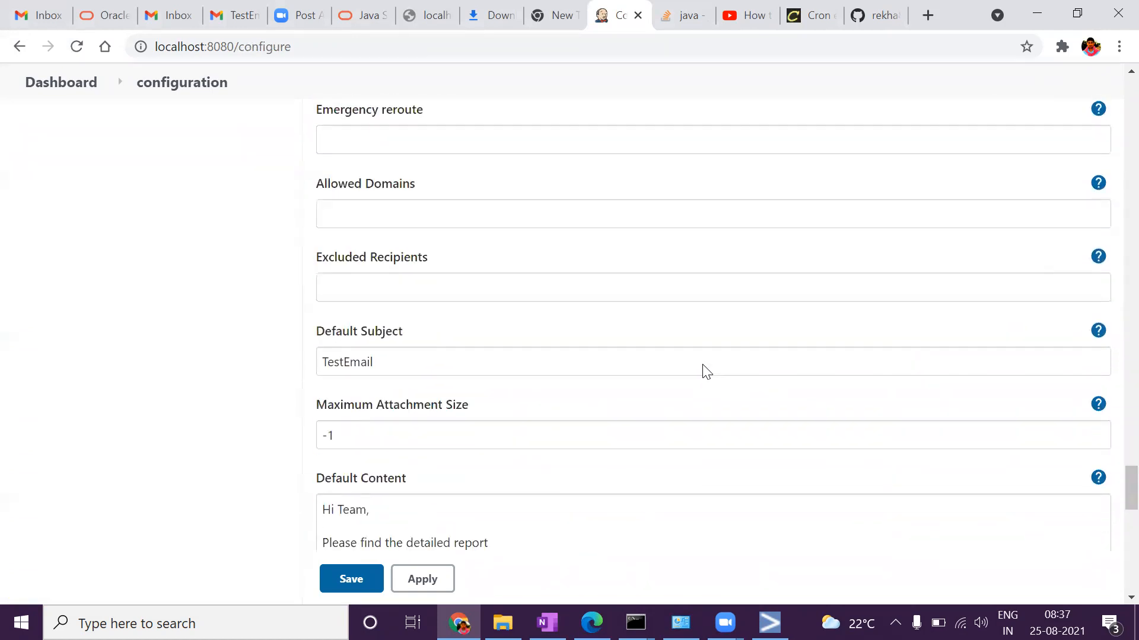
scroll(706, 372, "down", 9)
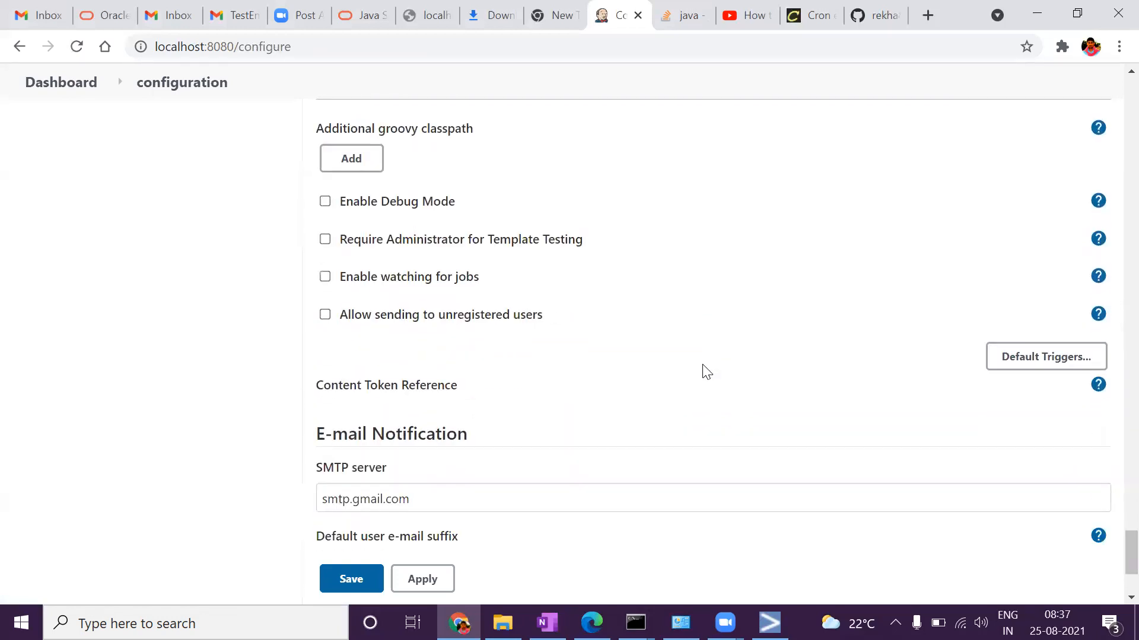
scroll(743, 393, "up", 2)
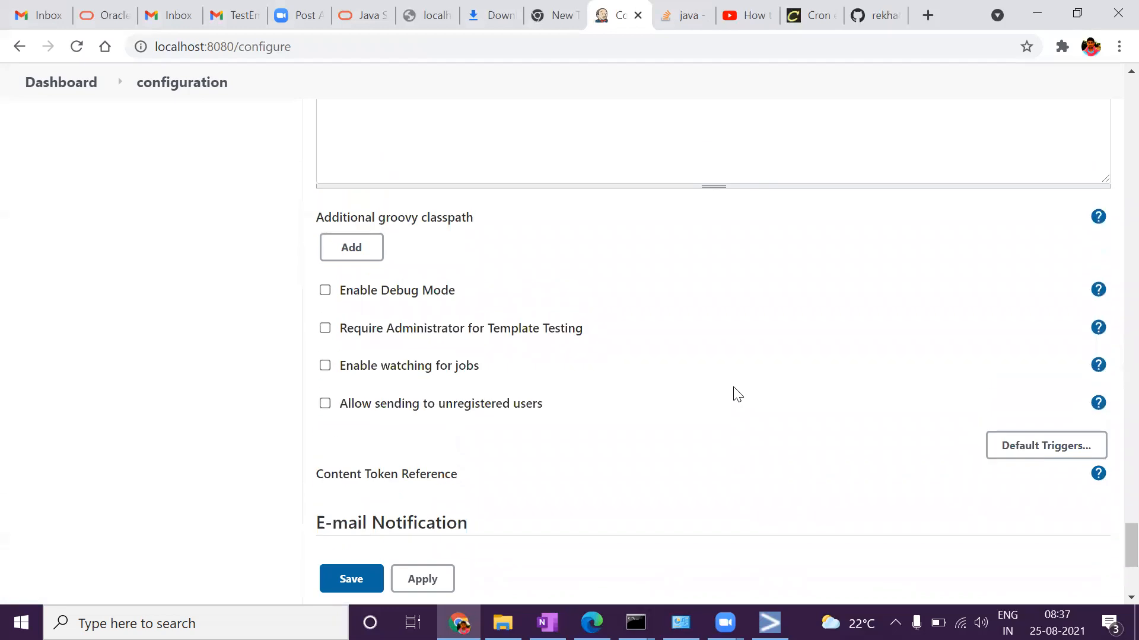
scroll(736, 390, "down", 5)
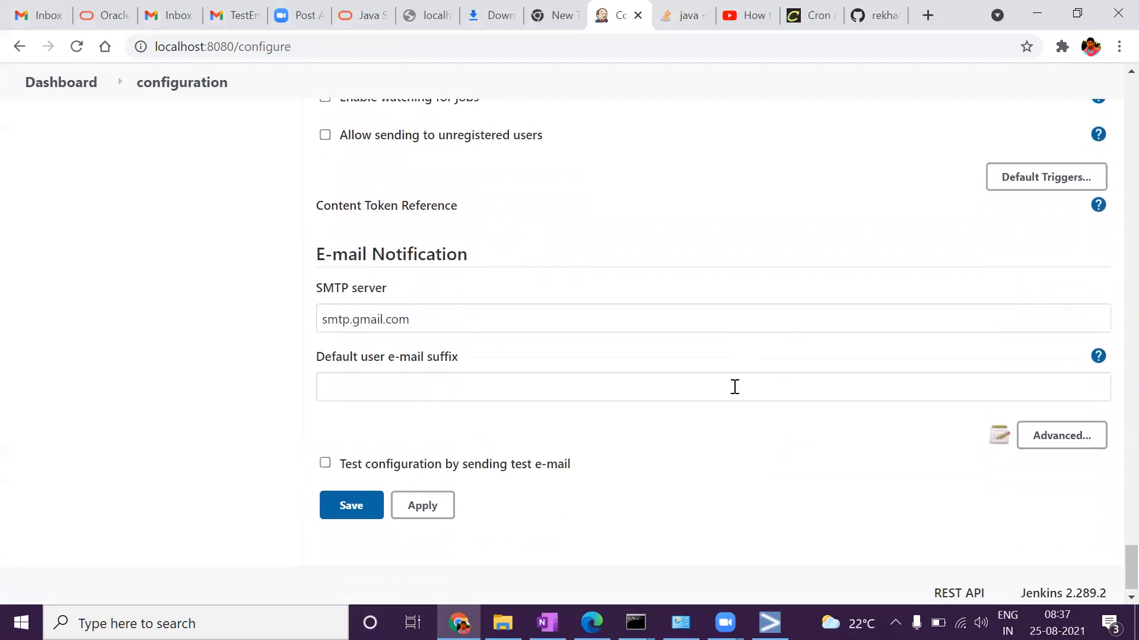
left_click(1078, 425)
Review the default subject, content and recipients under Extended E-mail Notification, and expand its charset/accounts and SMTP advanced settings
scroll(661, 431, "up", 5)
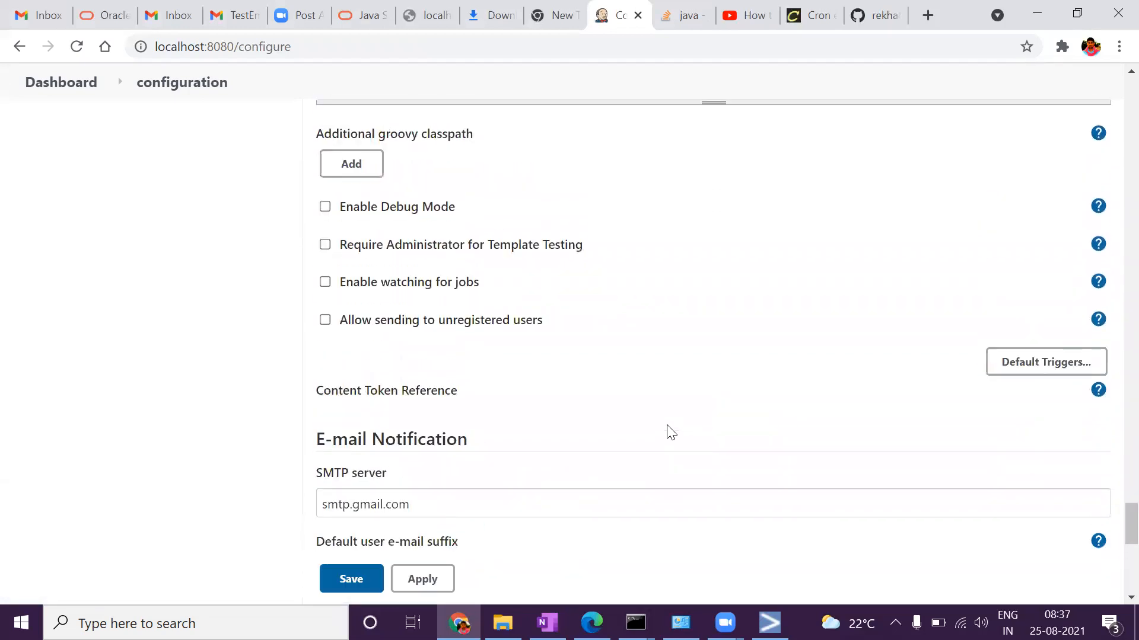
scroll(556, 442, "up", 9)
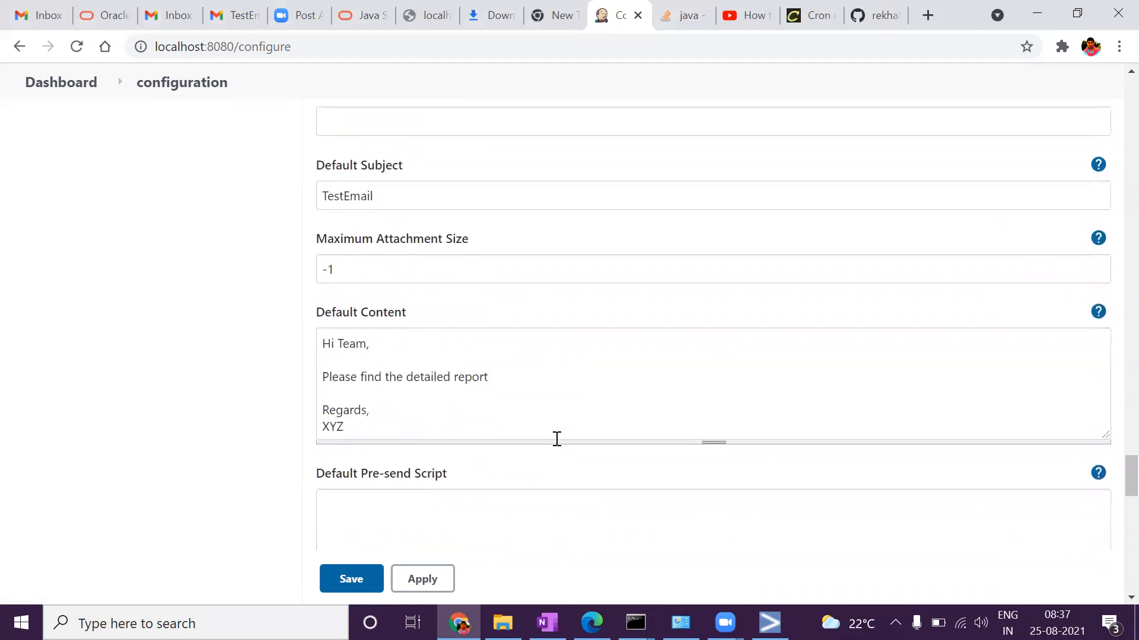
scroll(556, 440, "up", 10)
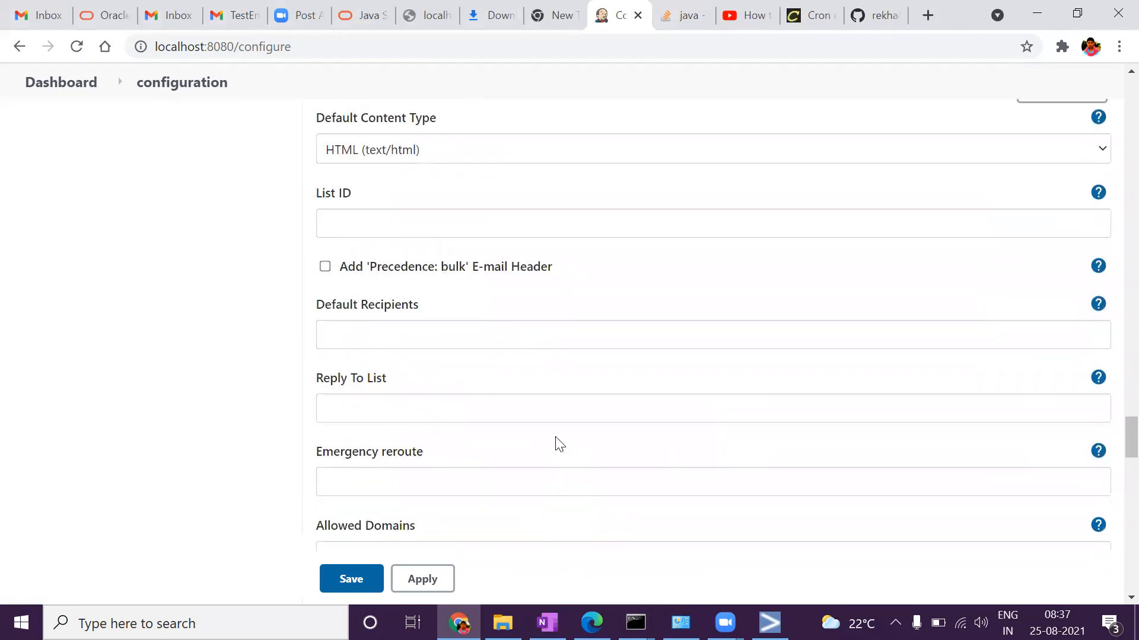
scroll(560, 444, "up", 3)
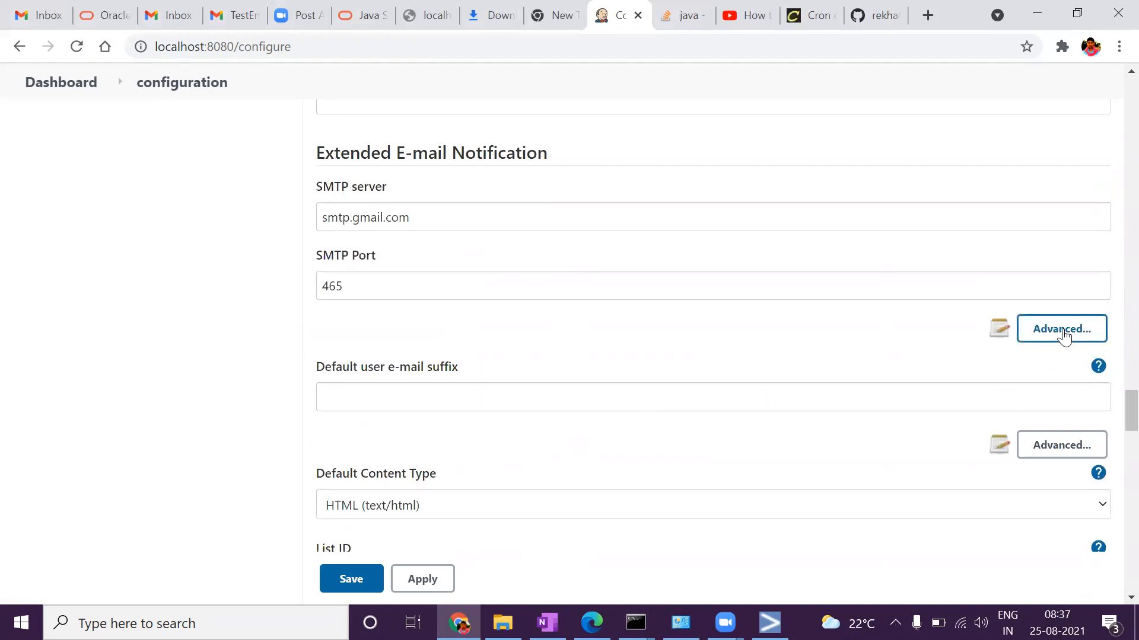
left_click(1057, 448)
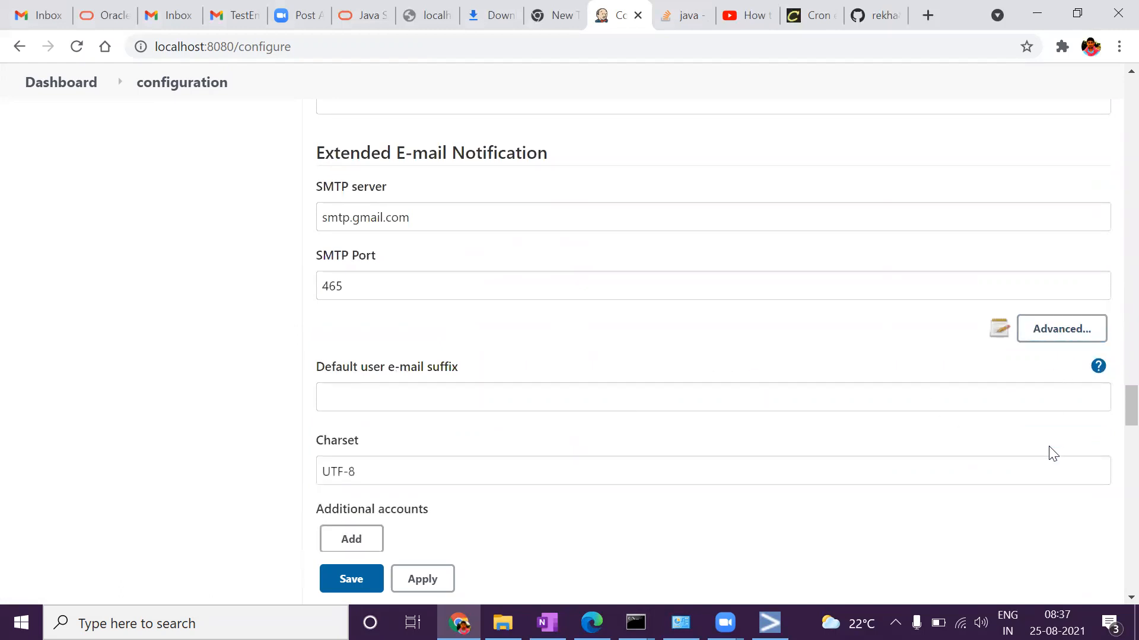
scroll(595, 421, "down", 6)
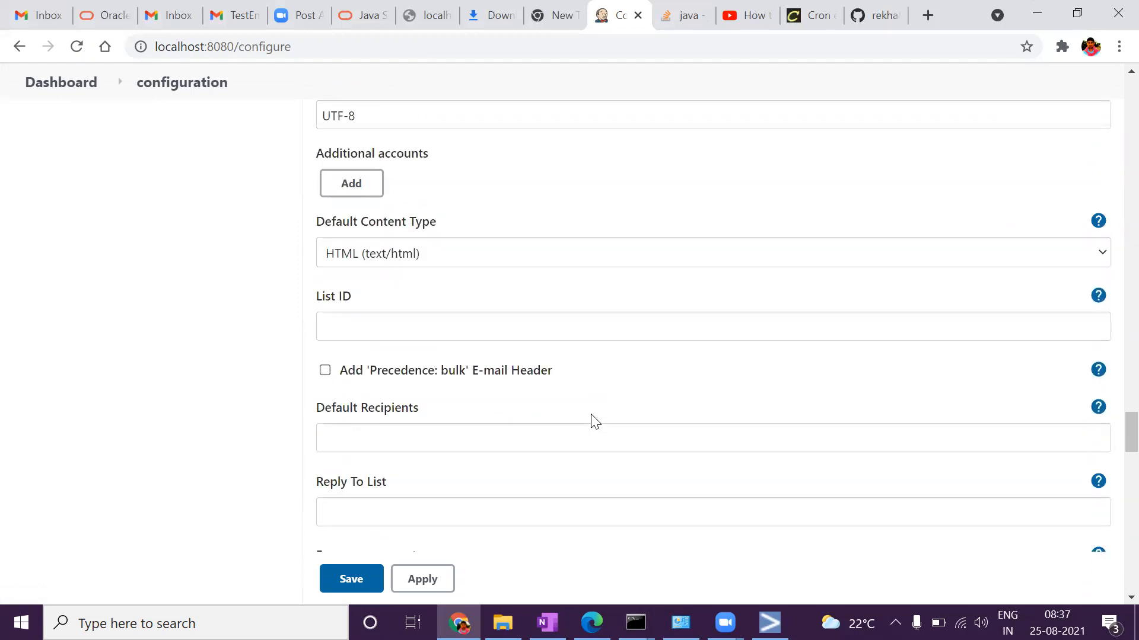
scroll(958, 338, "up", 6)
left_click(1042, 344)
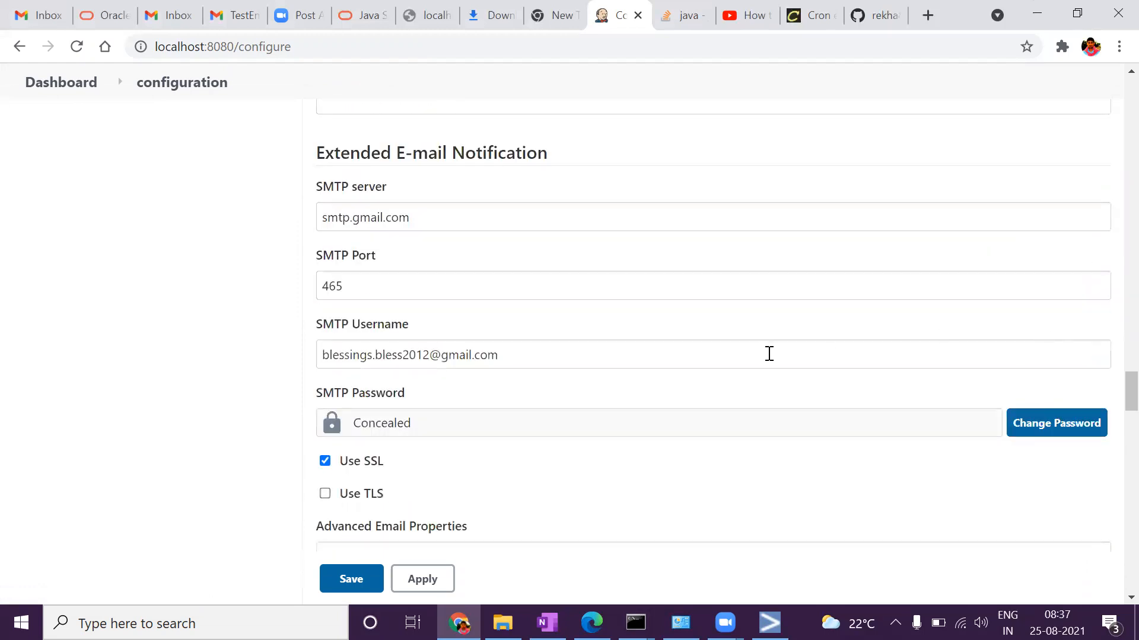
Review the Default Content Type options and the default recipient, reply-to and domain fields under Extended E-mail Notification
scroll(665, 413, "down", 2)
scroll(665, 413, "down", 7)
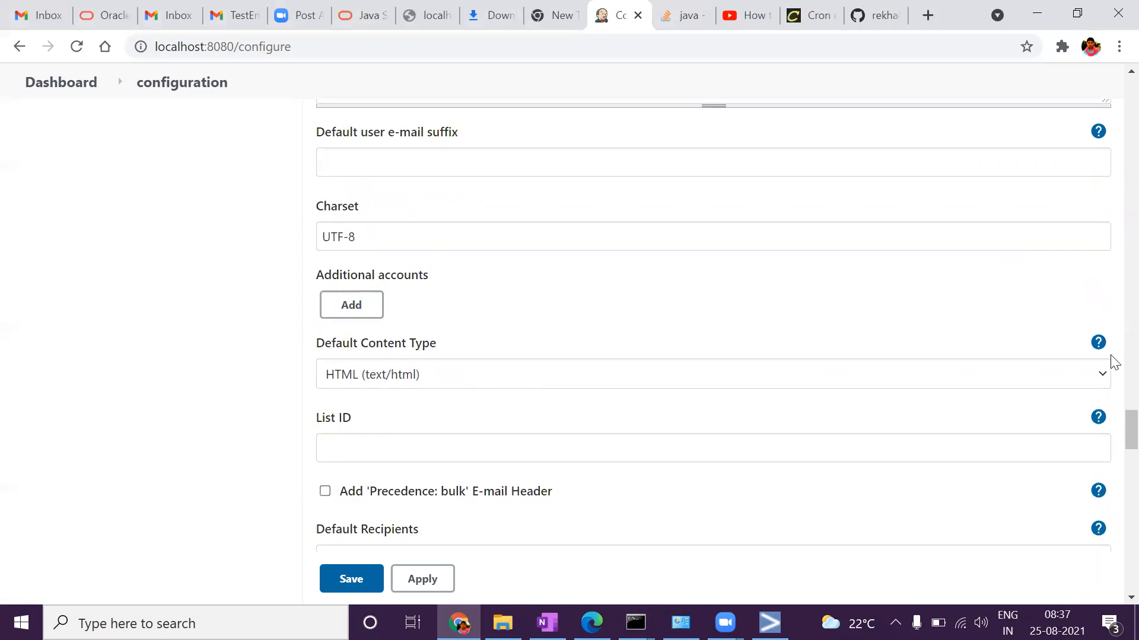
left_click(1090, 370)
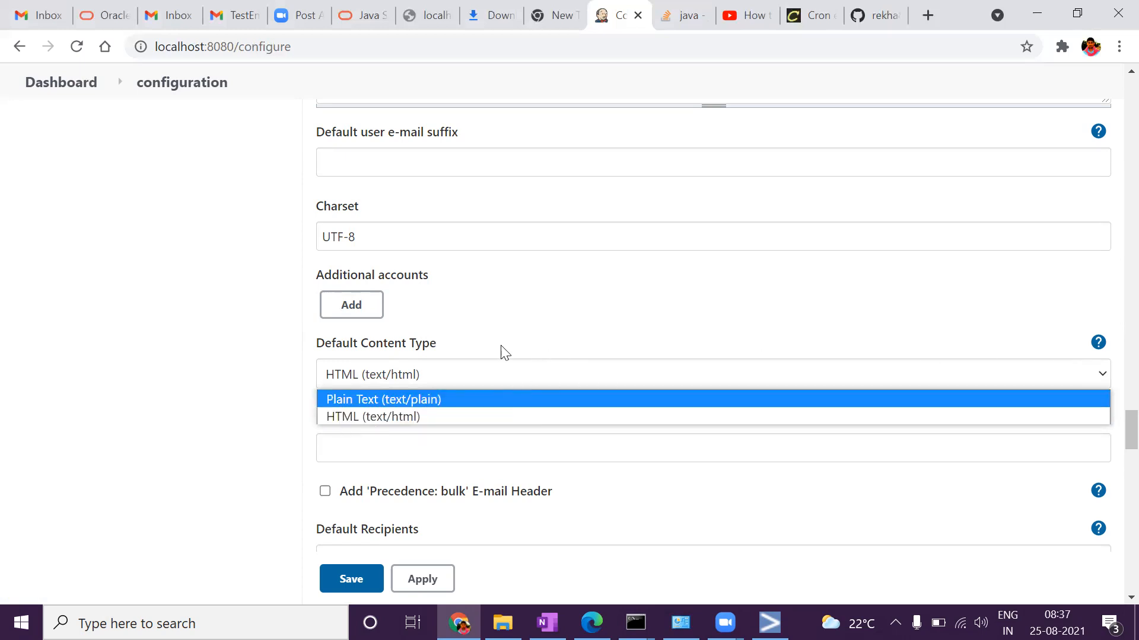
left_click(244, 462)
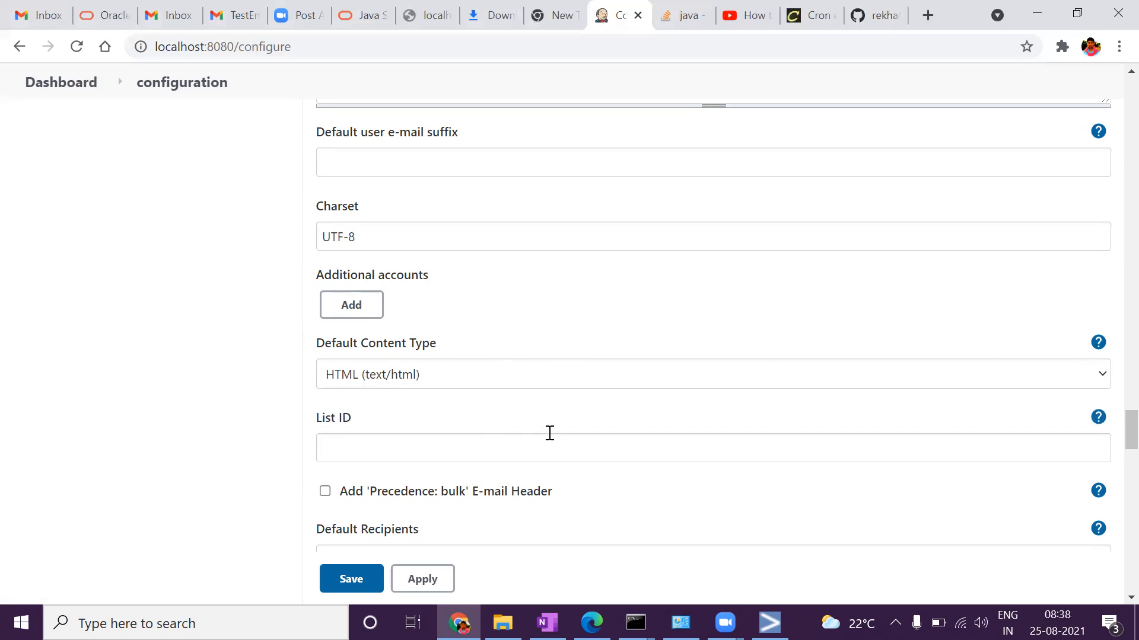
scroll(568, 440, "down", 2)
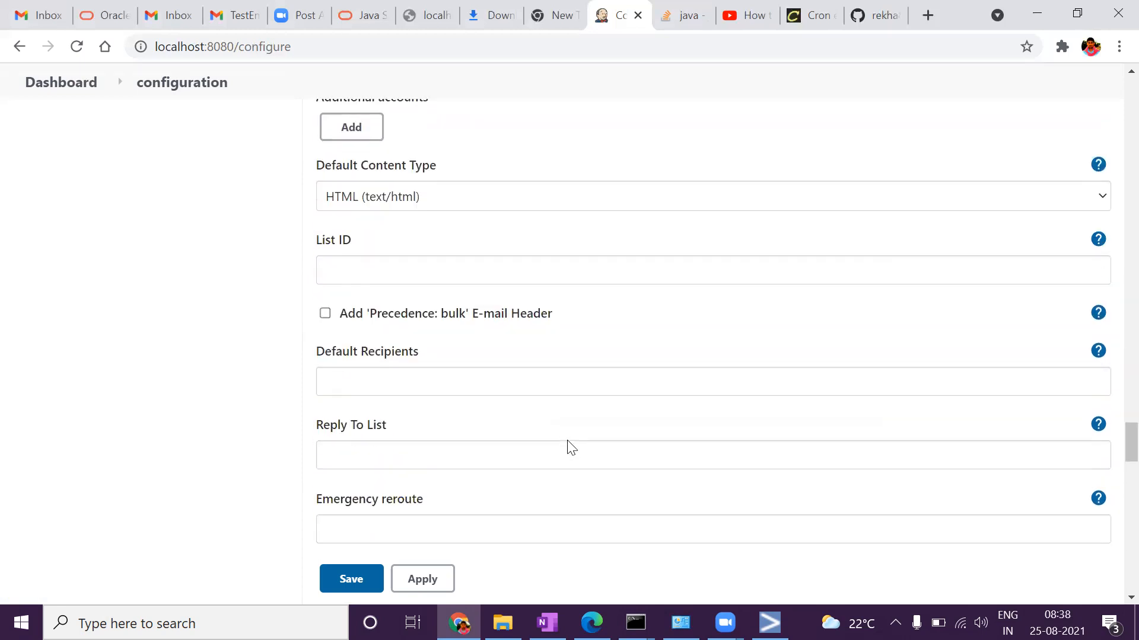
scroll(569, 440, "down", 3)
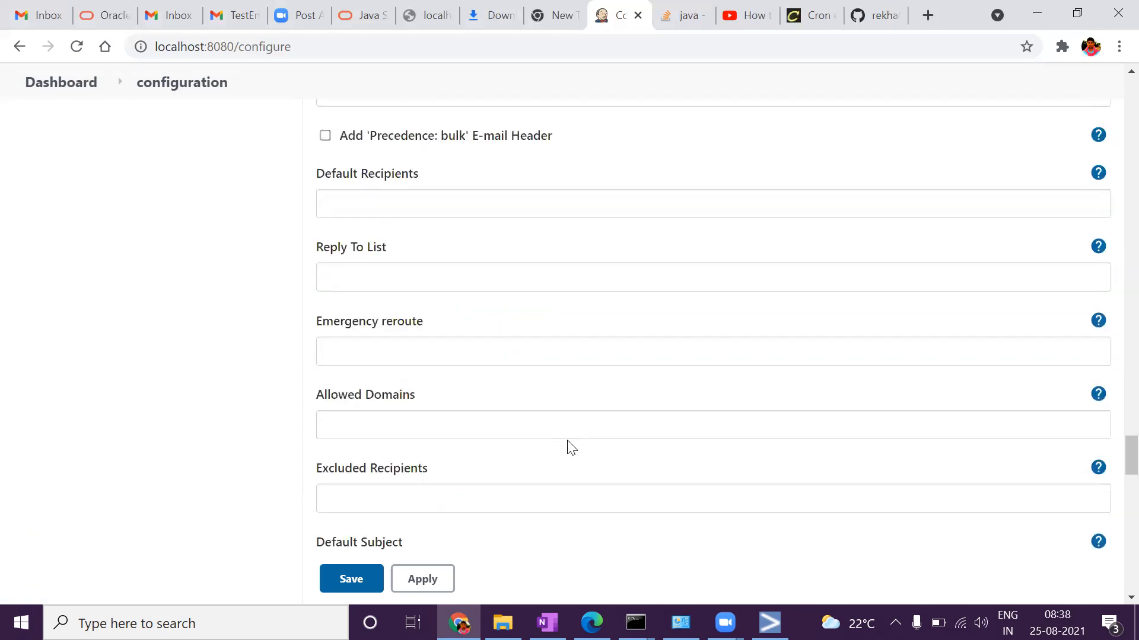
Search the global configuration page for "always" and look through its sections from Home directory down to Extended E-mail Notification
scroll(568, 446, "up", 6)
key("ctrl+f")
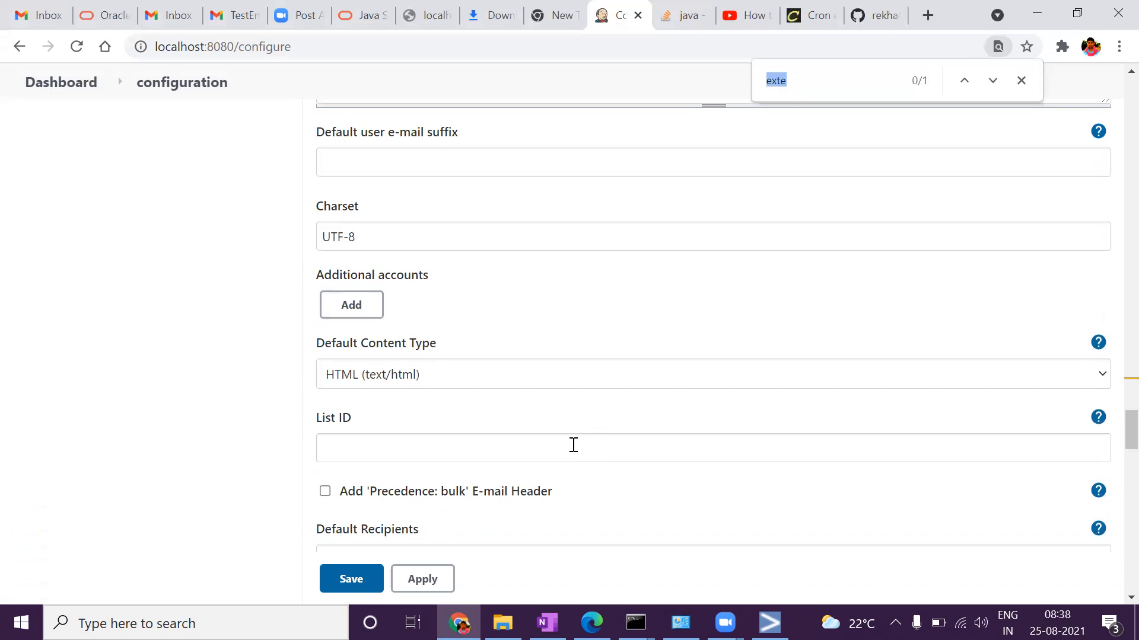
type("always")
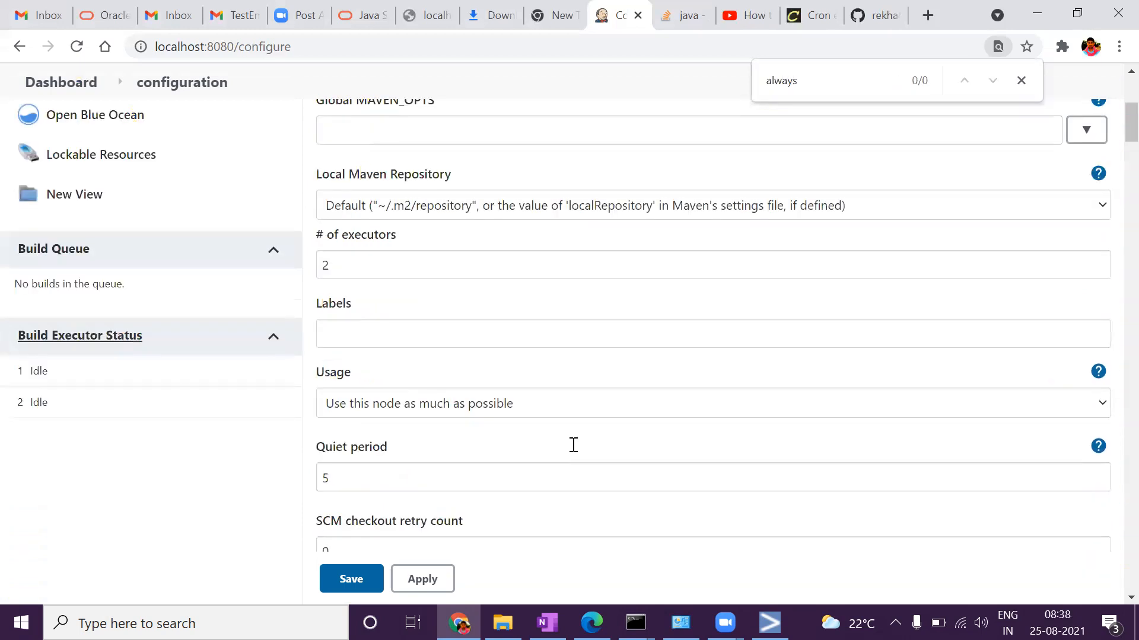
scroll(628, 447, "up", 6)
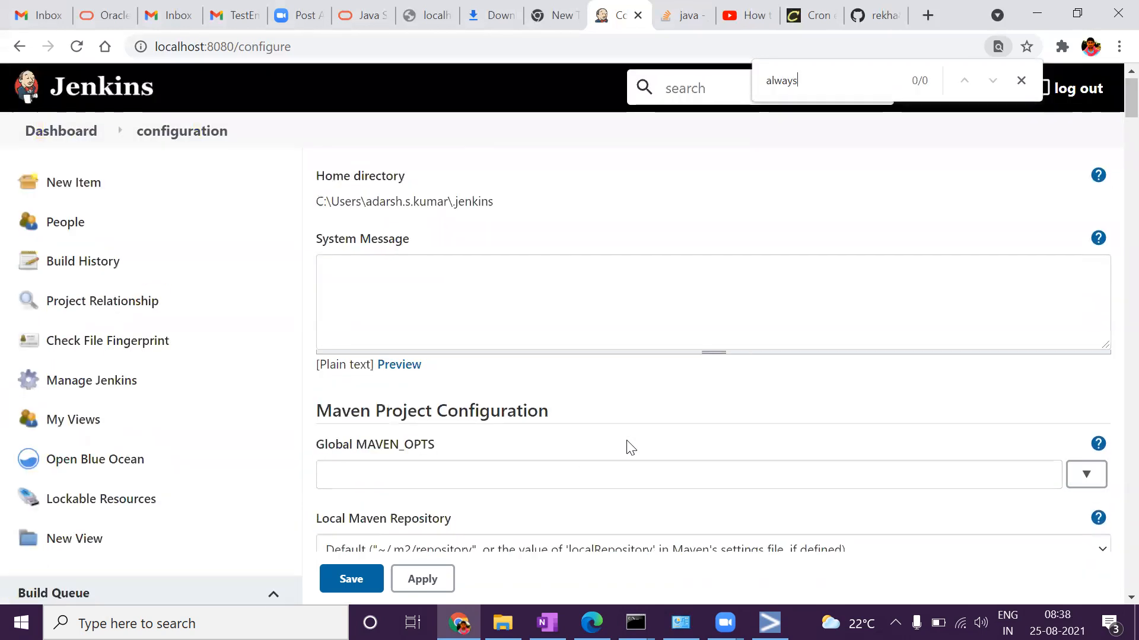
scroll(629, 448, "down", 6)
scroll(629, 448, "down", 6)
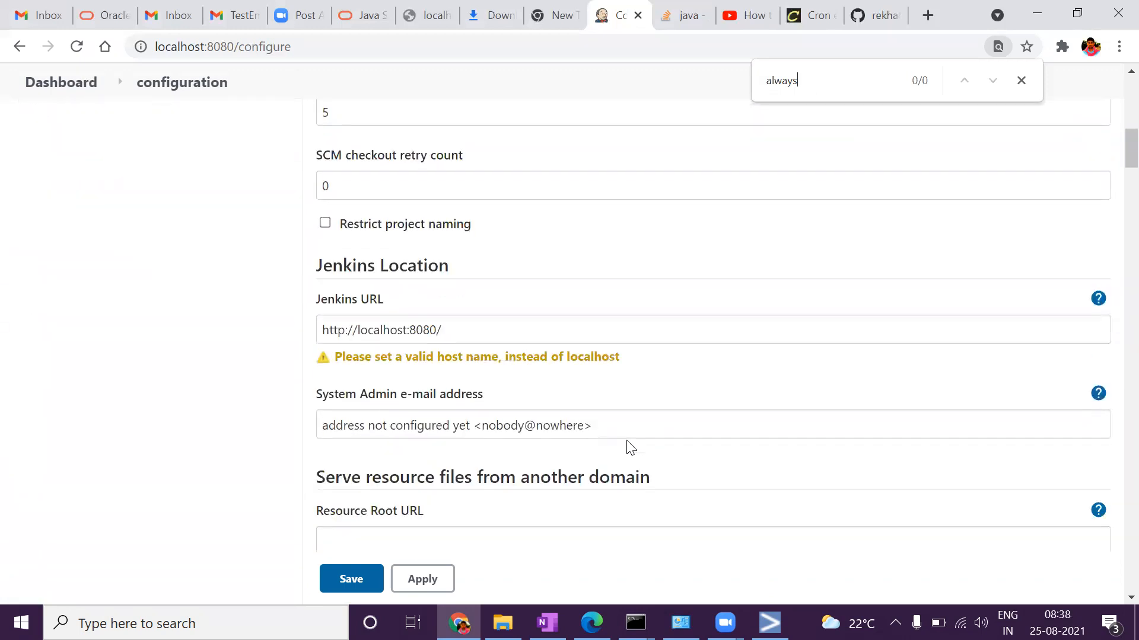
scroll(628, 448, "down", 9)
scroll(630, 448, "down", 5)
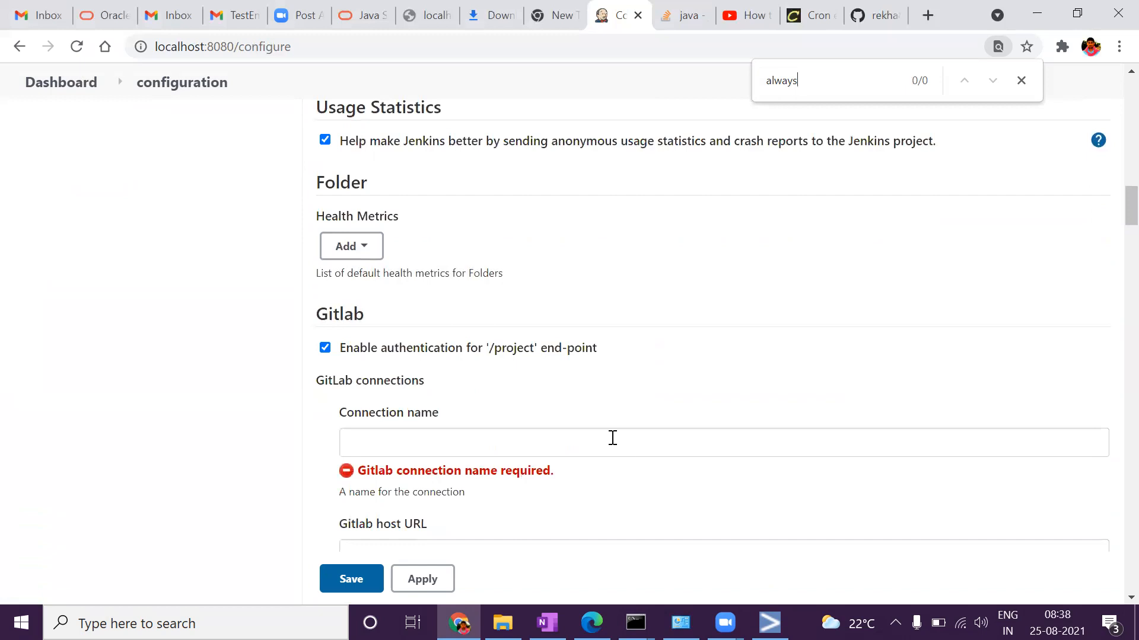
scroll(548, 385, "down", 10)
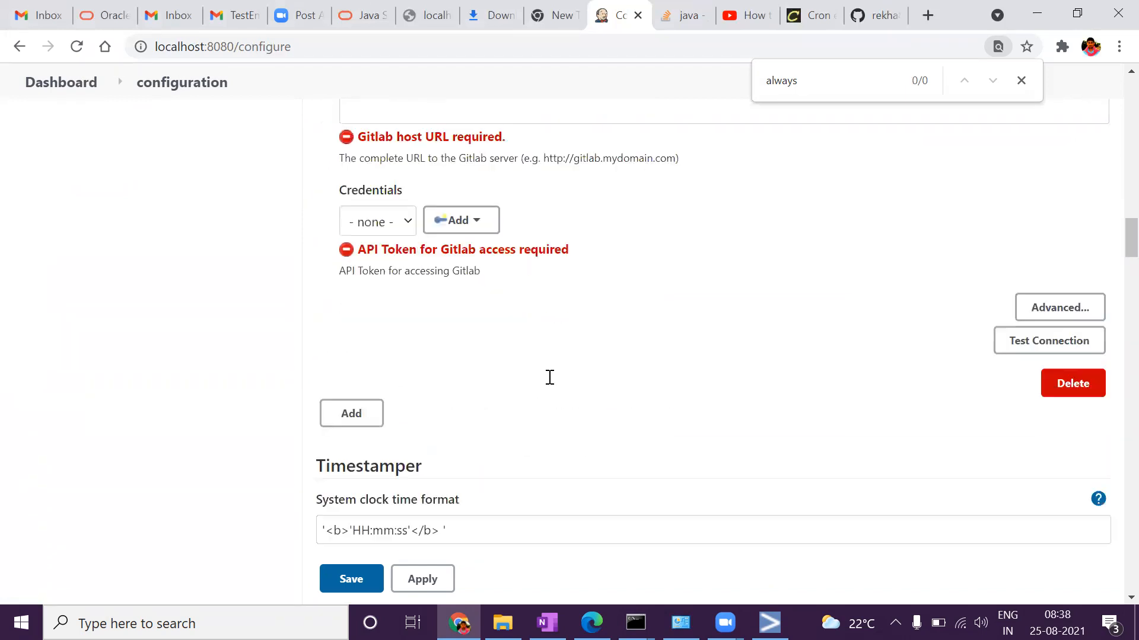
scroll(549, 378, "down", 8)
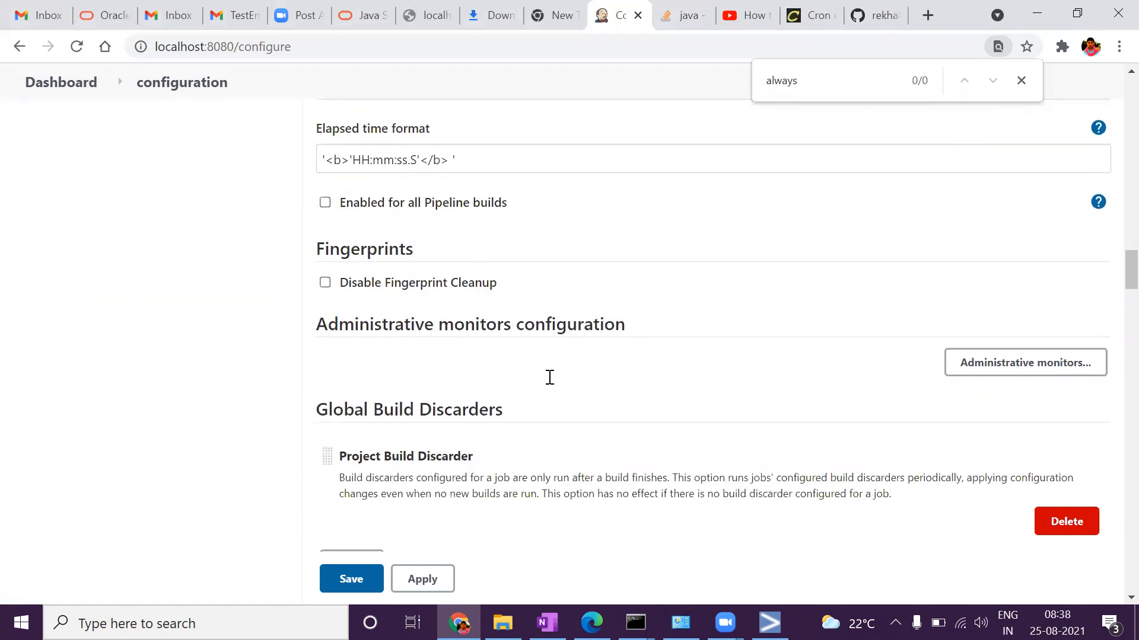
scroll(549, 377, "down", 10)
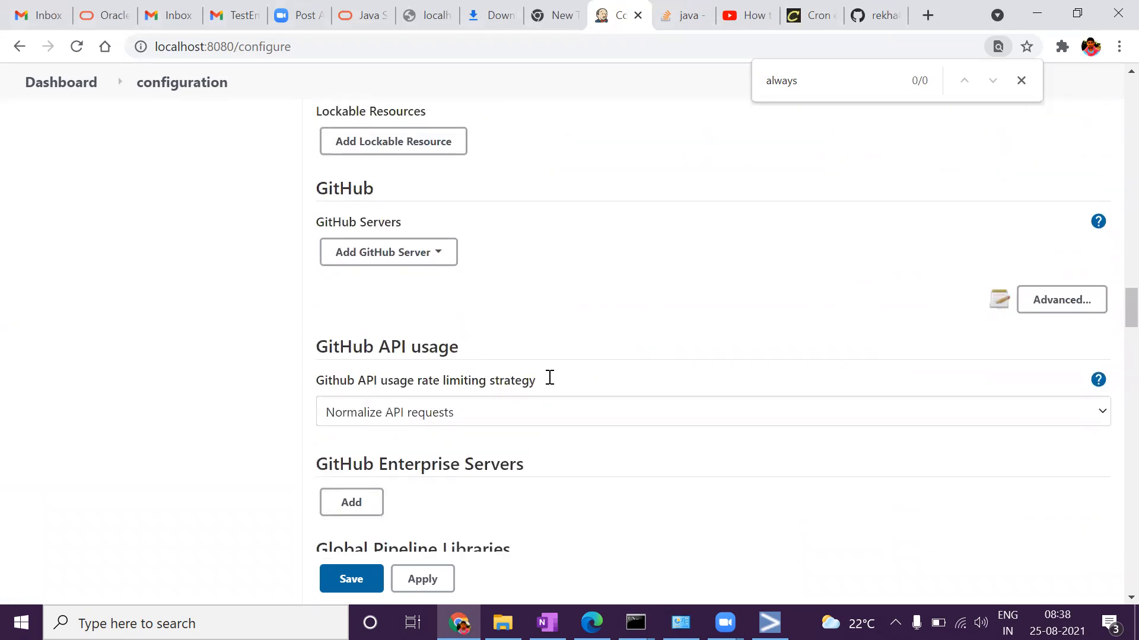
scroll(549, 377, "down", 8)
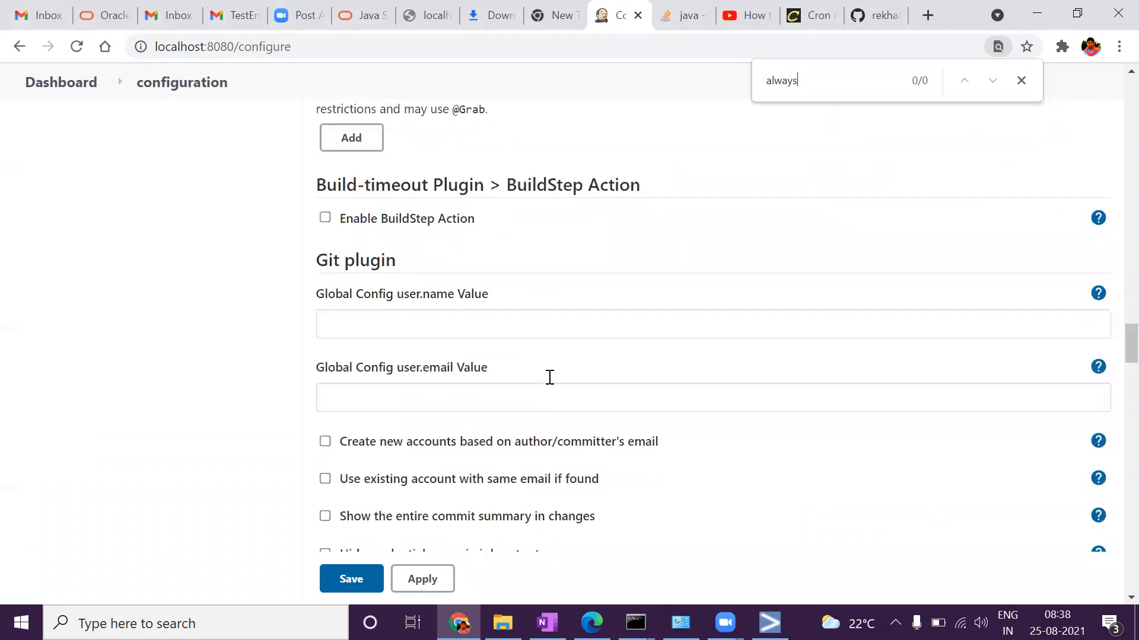
scroll(550, 378, "down", 8)
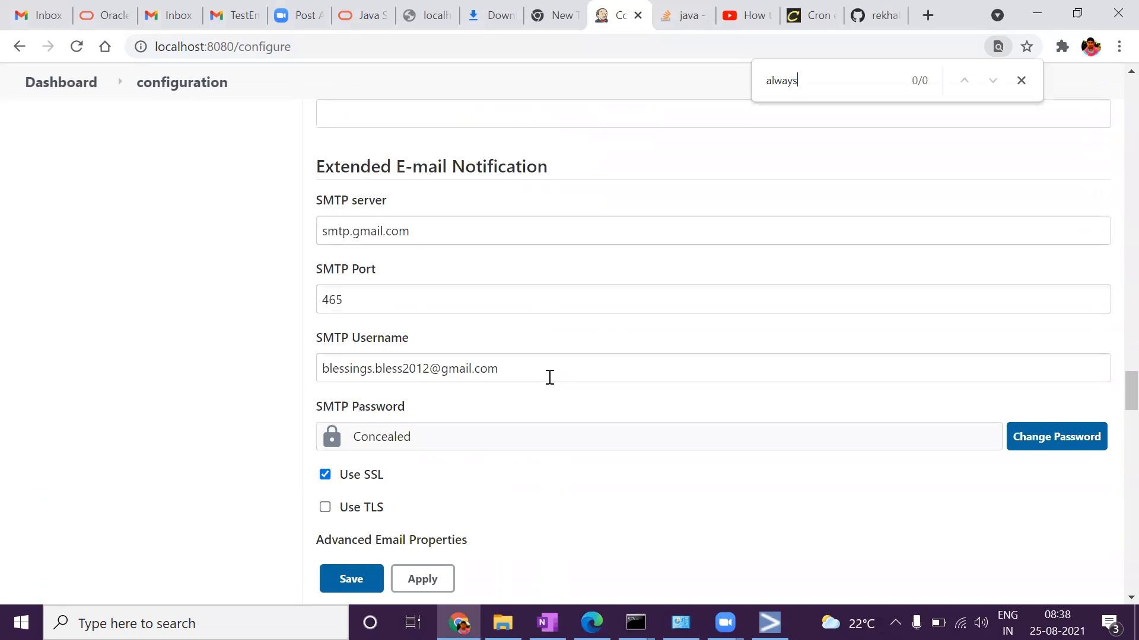
Examine the Extended E-mail Notification defaults, from charset, content type and recipients through subject, content, scripts and trigger options
scroll(550, 377, "down", 6)
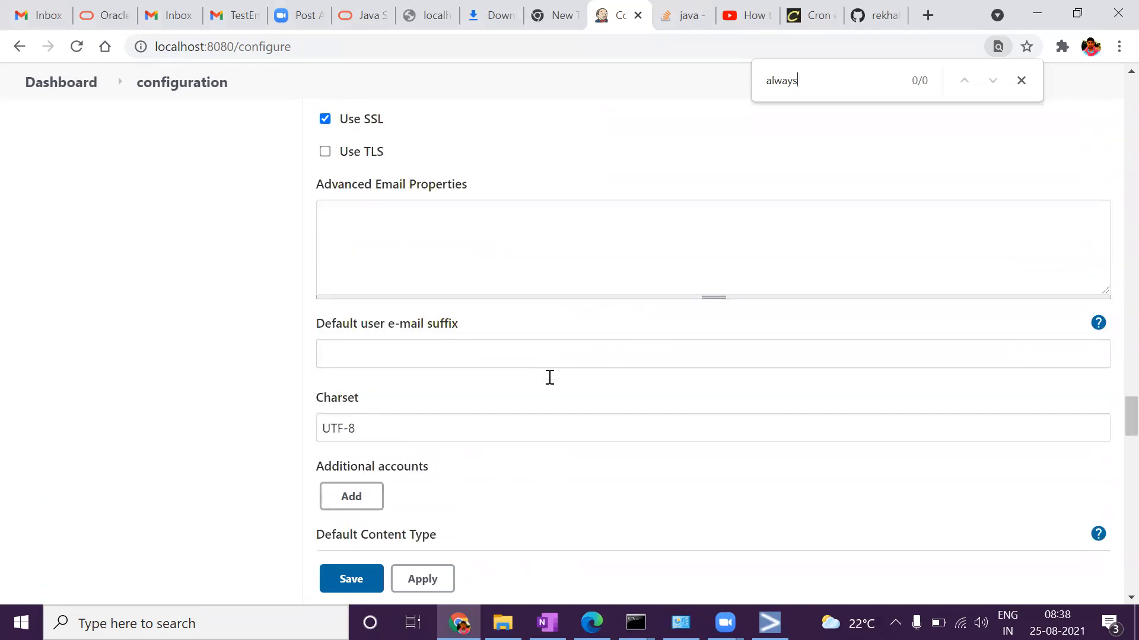
scroll(550, 378, "down", 3)
scroll(550, 378, "down", 3)
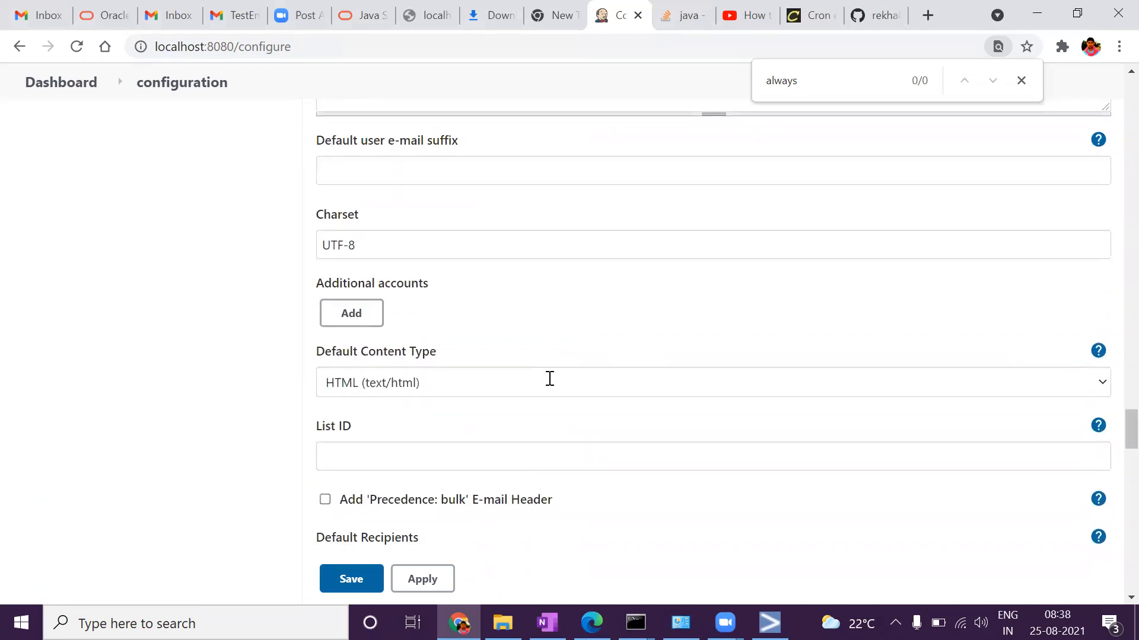
scroll(549, 382, "down", 3)
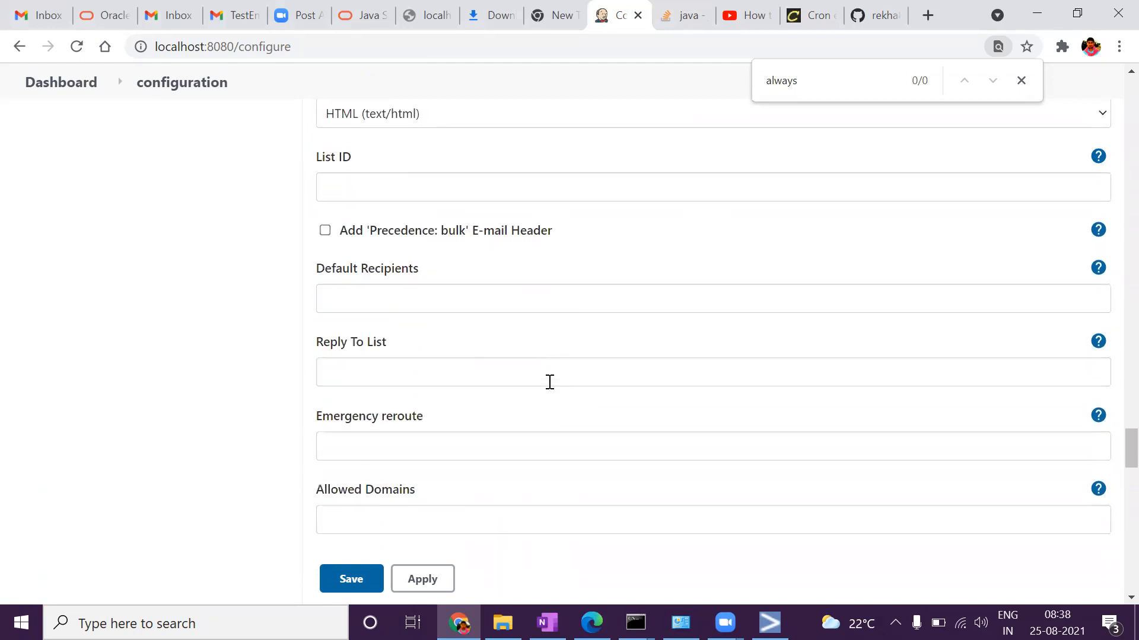
scroll(577, 314, "down", 3)
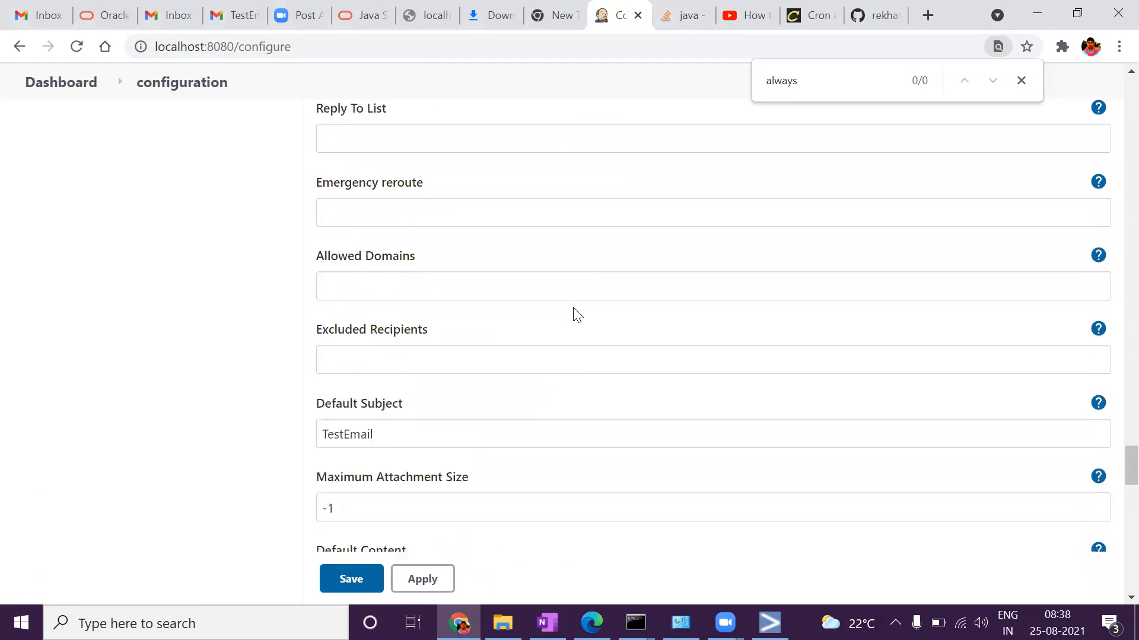
scroll(575, 311, "down", 4)
scroll(576, 309, "down", 3)
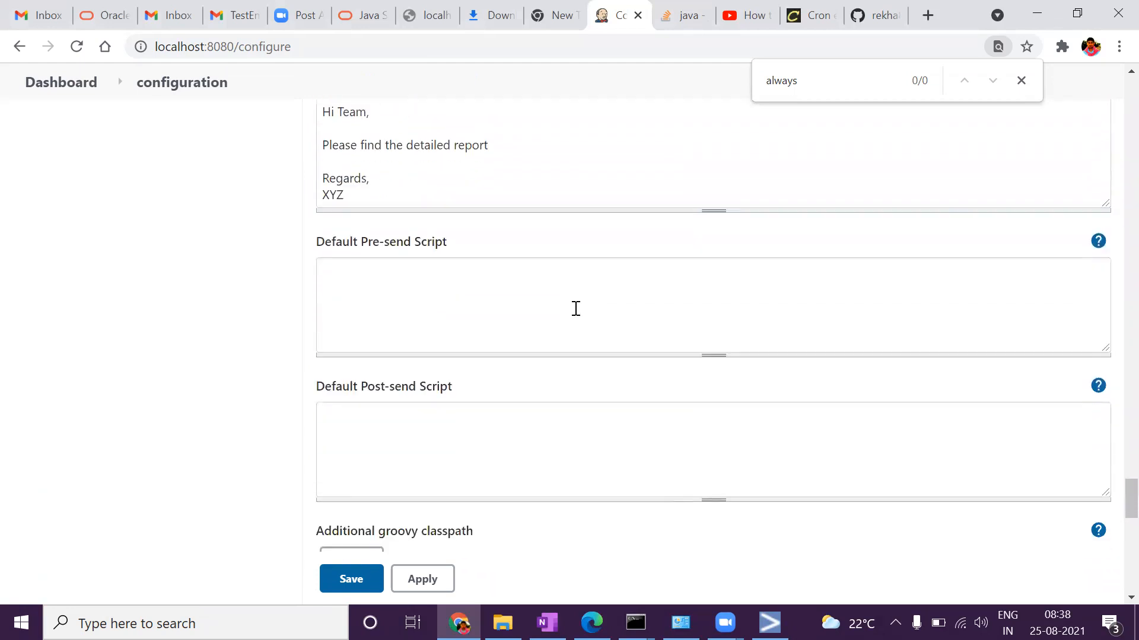
scroll(574, 318, "down", 3)
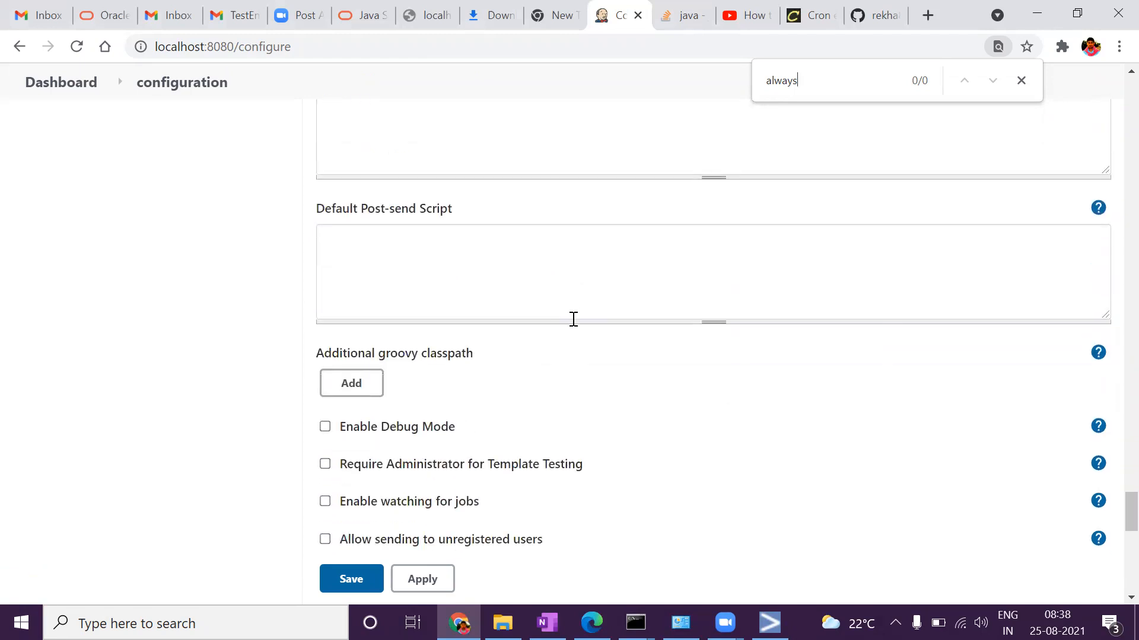
scroll(572, 321, "down", 3)
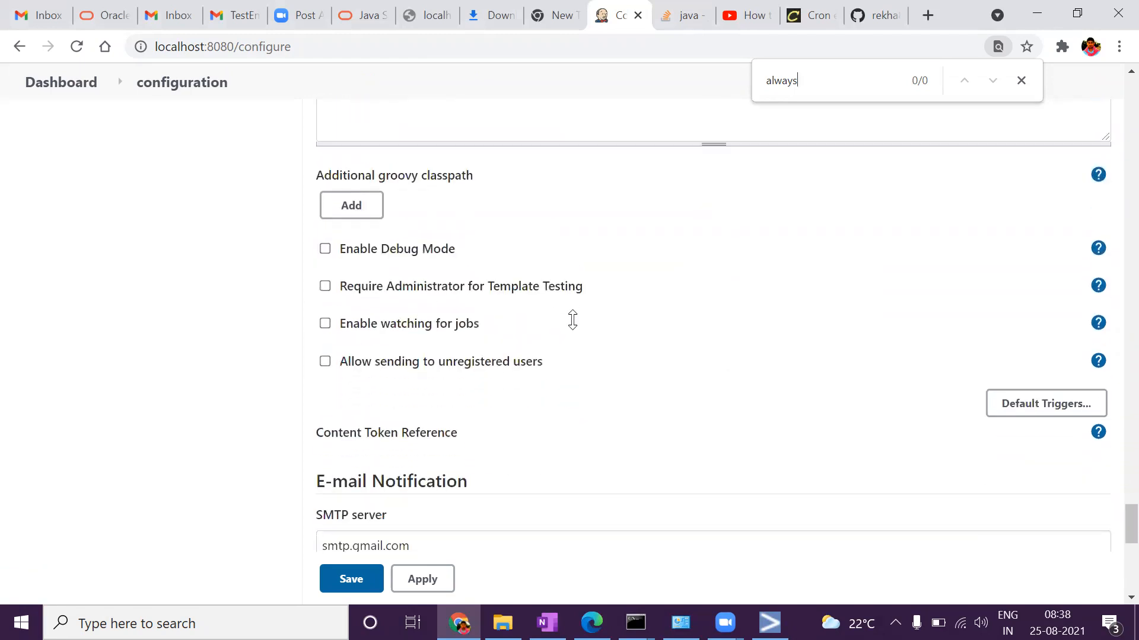
Review the E-mail Notification section's SMTP authentication, port, reply-to and test e-mail settings, and close the page search
scroll(573, 320, "down", 3)
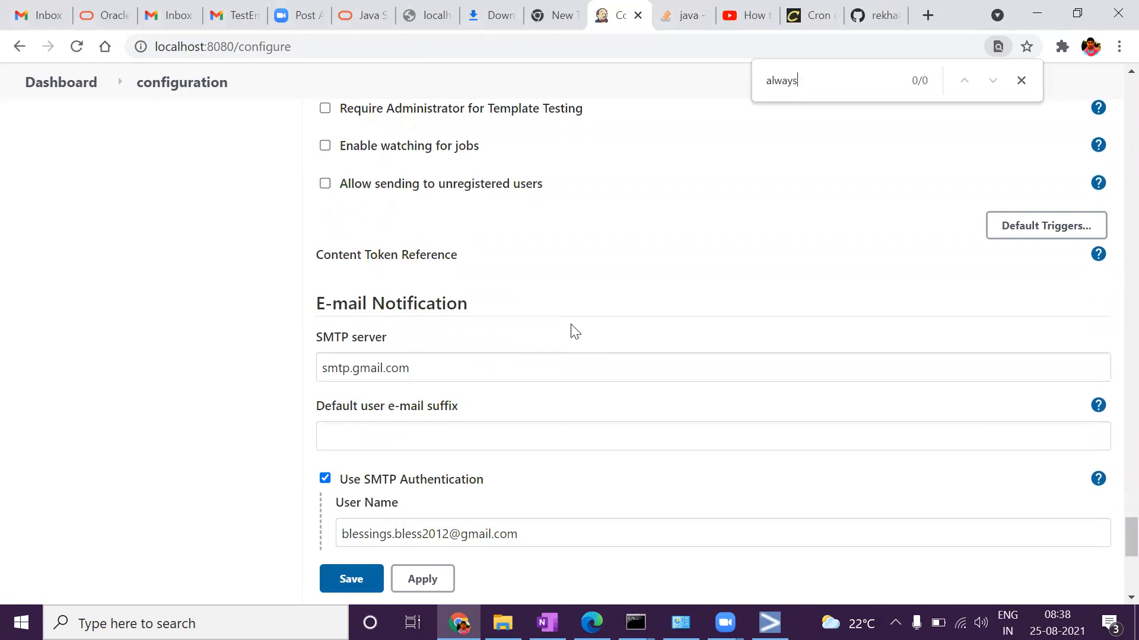
scroll(575, 332, "down", 3)
scroll(575, 334, "down", 3)
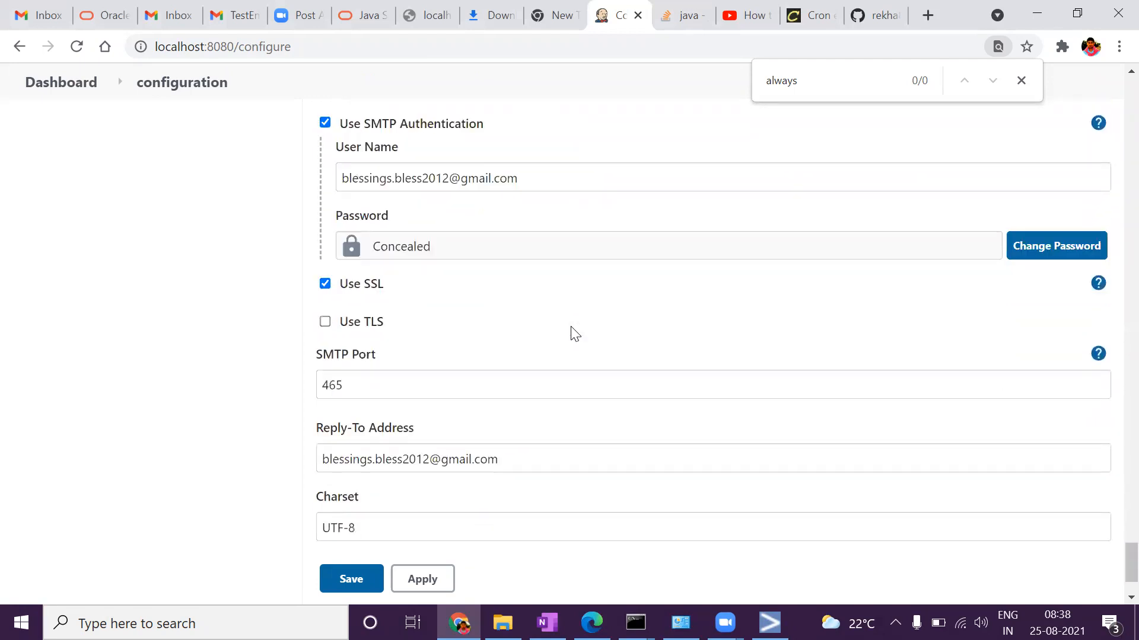
scroll(572, 337, "down", 2)
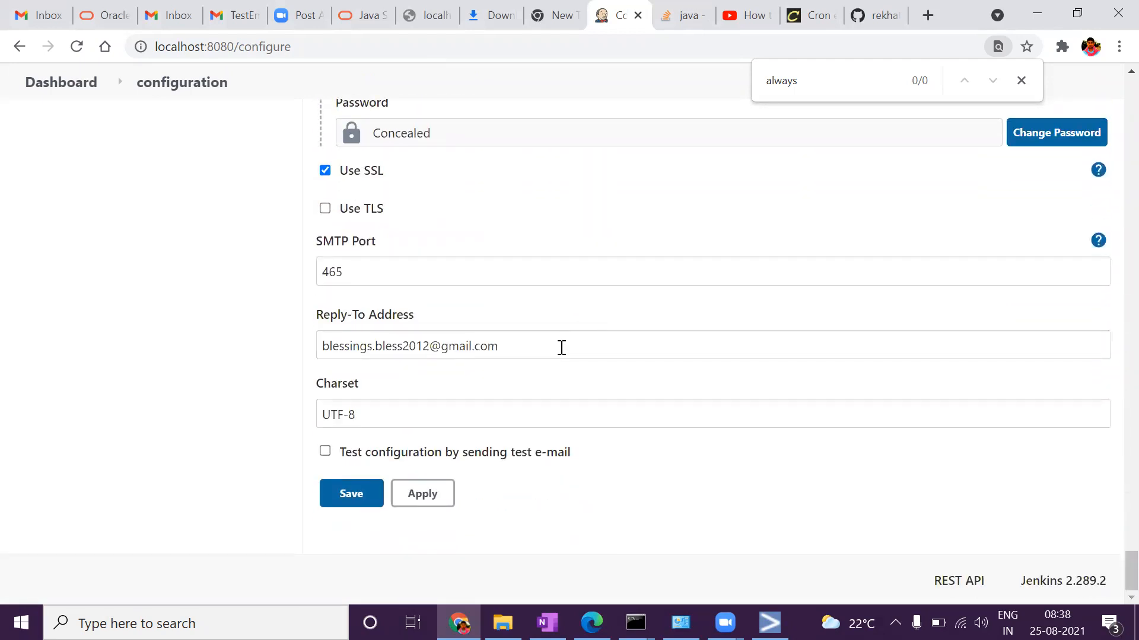
scroll(656, 313, "up", 3)
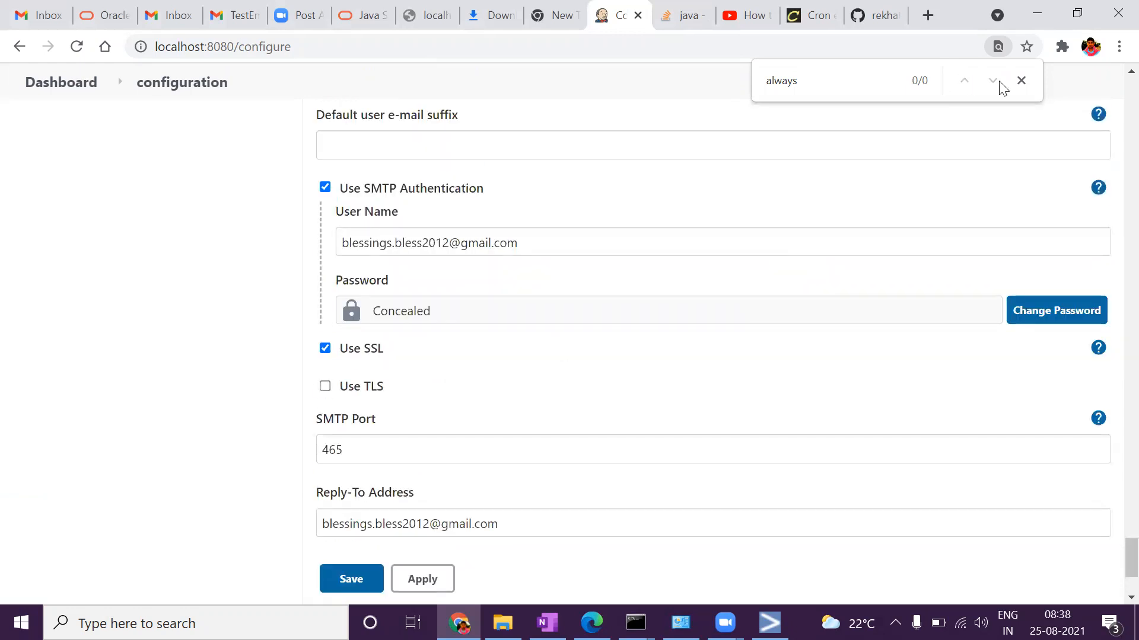
left_click(1020, 82)
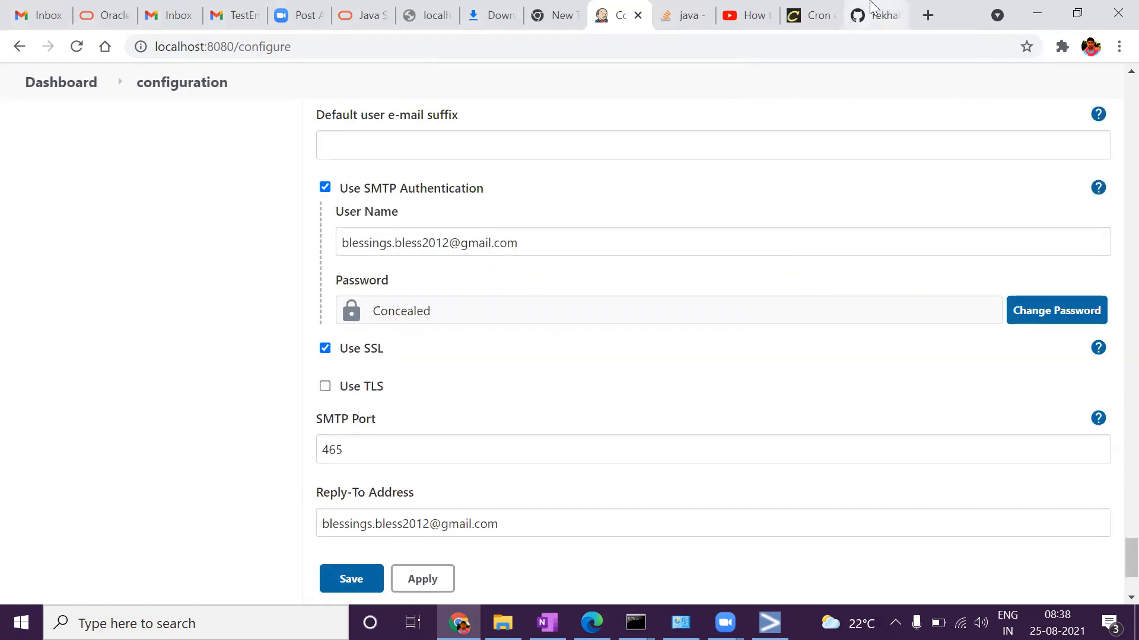
Check the jenkinsTest4 repository's master branch on GitHub, and go back from the Jenkins global configuration to Manage Jenkins
left_click(871, 7)
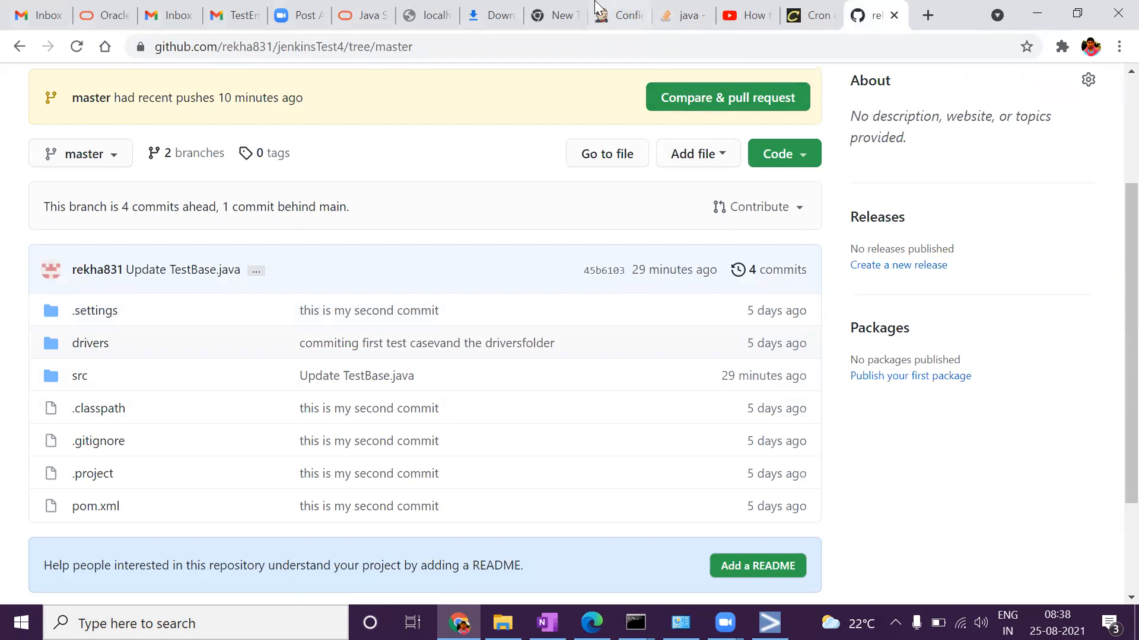
left_click(597, 8)
scroll(35, 132, "up", 6)
left_click(19, 47)
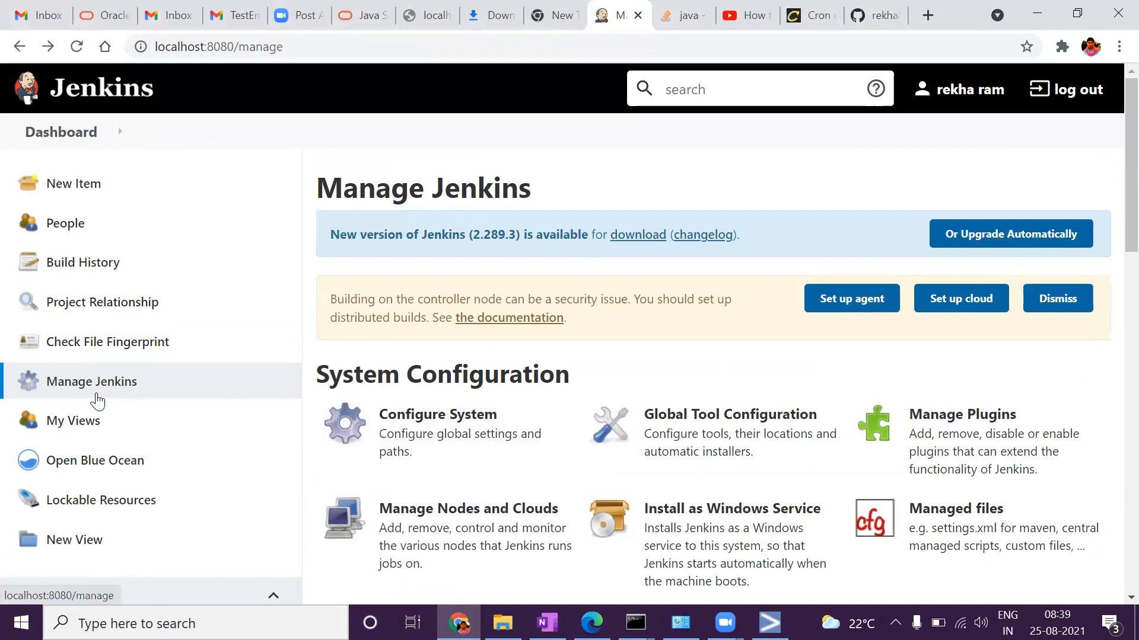
scroll(195, 280, "down", 3)
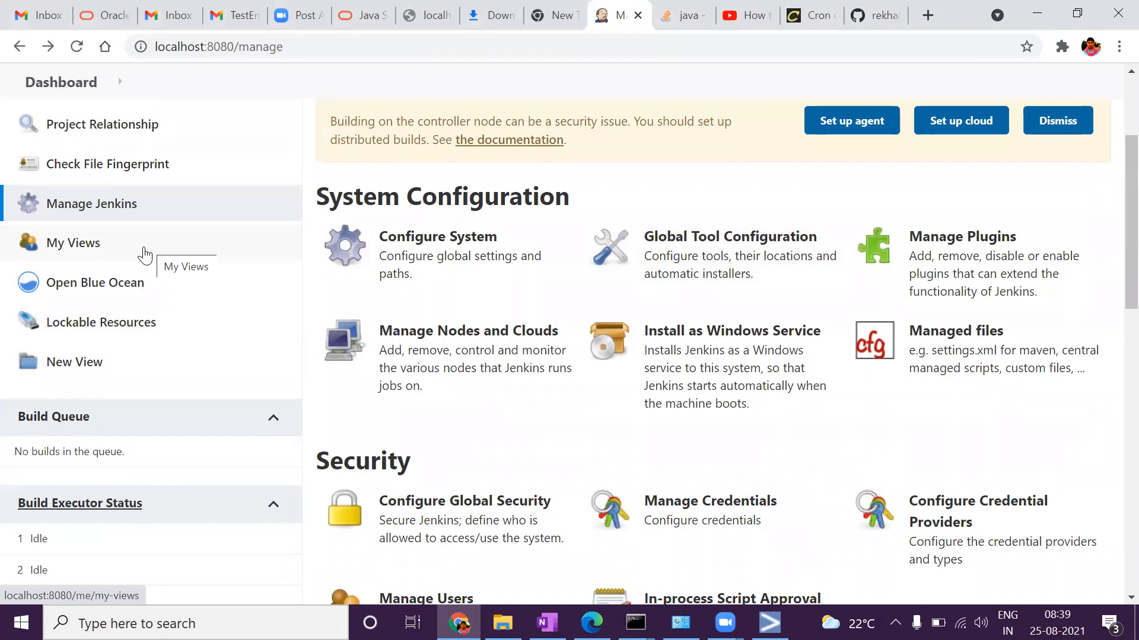
scroll(143, 255, "up", 3)
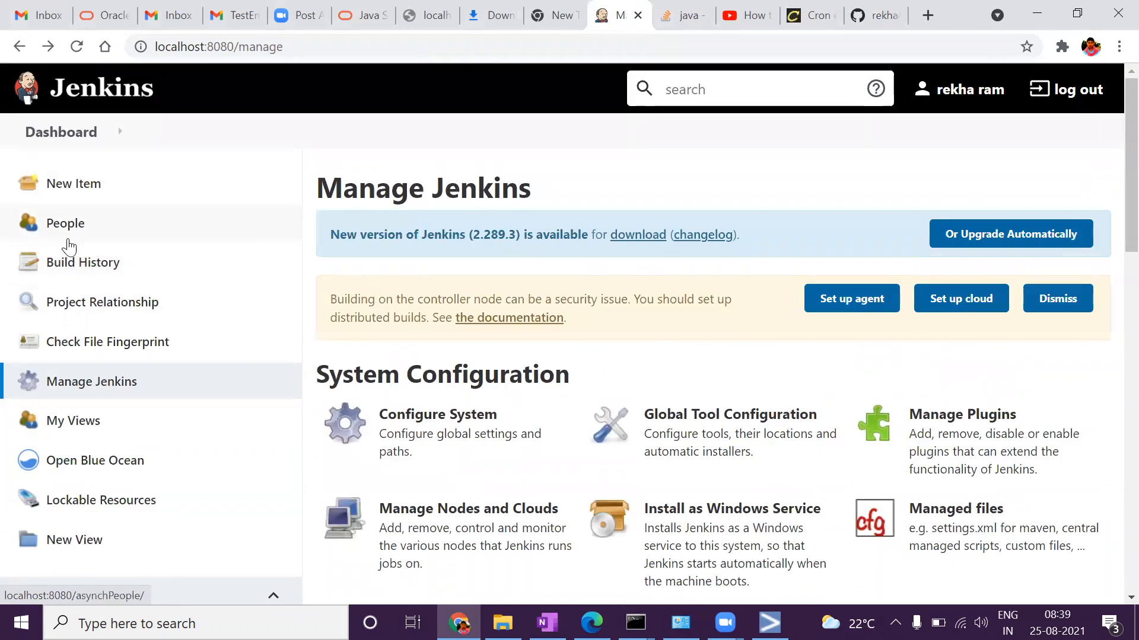
Open the jenkinsFeatureTest project from the Dashboard and open build #1 from its build history
left_click(59, 131)
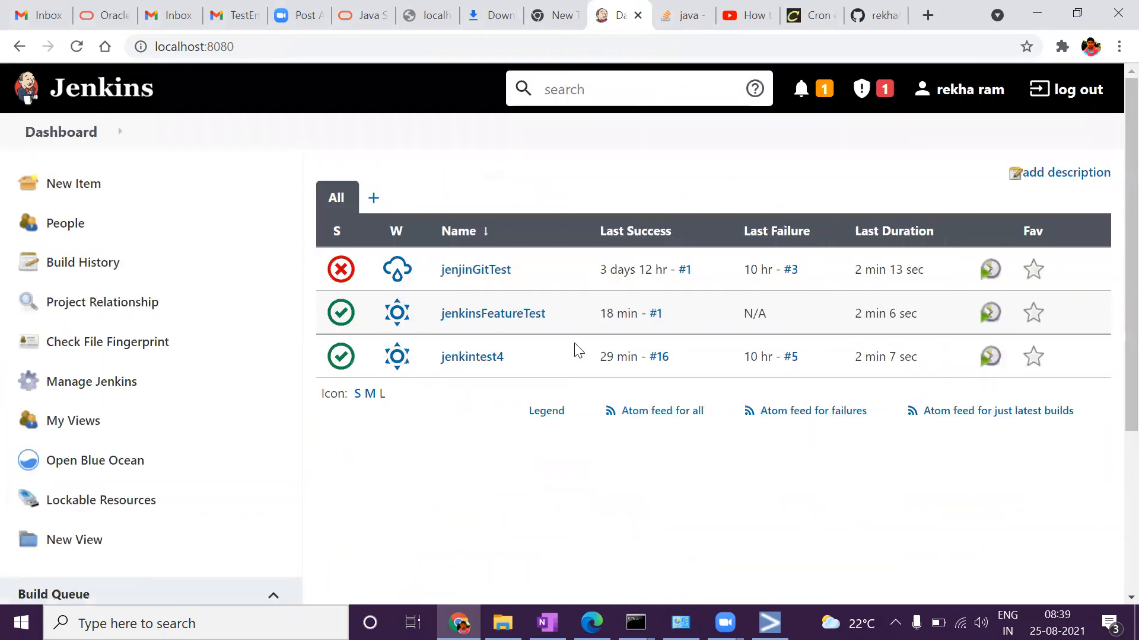
left_click(494, 317)
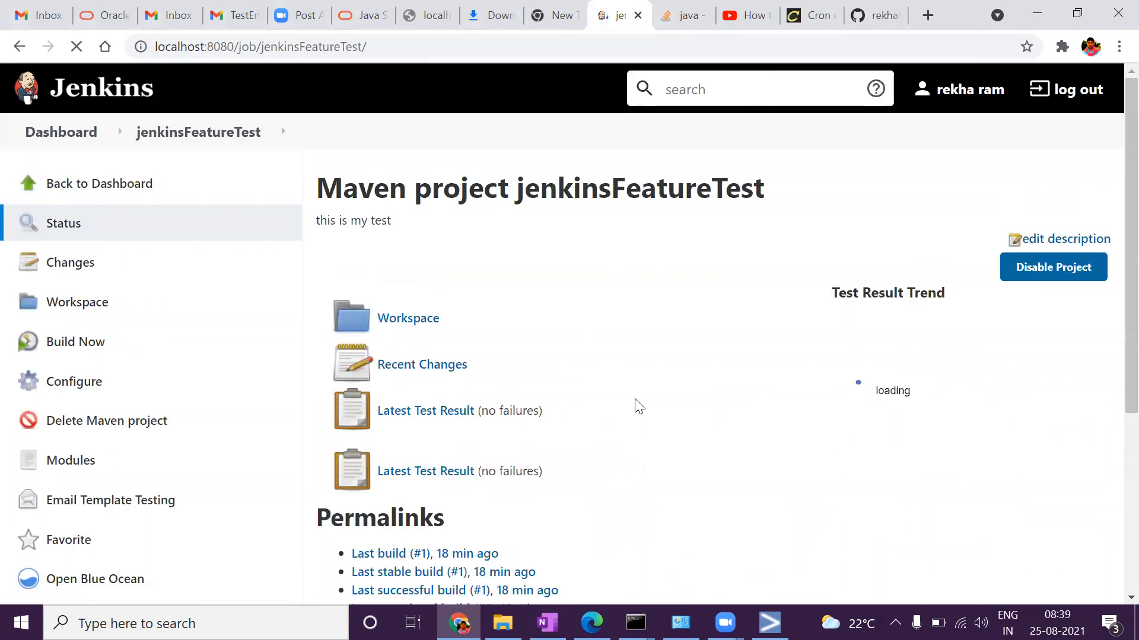
scroll(634, 403, "down", 3)
scroll(158, 498, "down", 2)
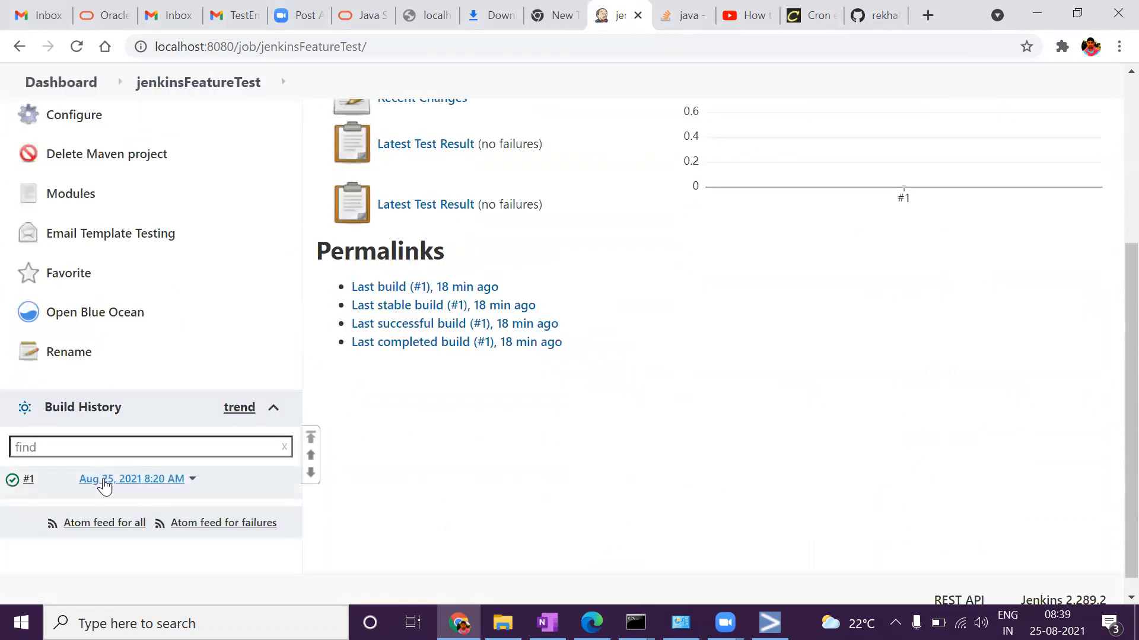
left_click(142, 479)
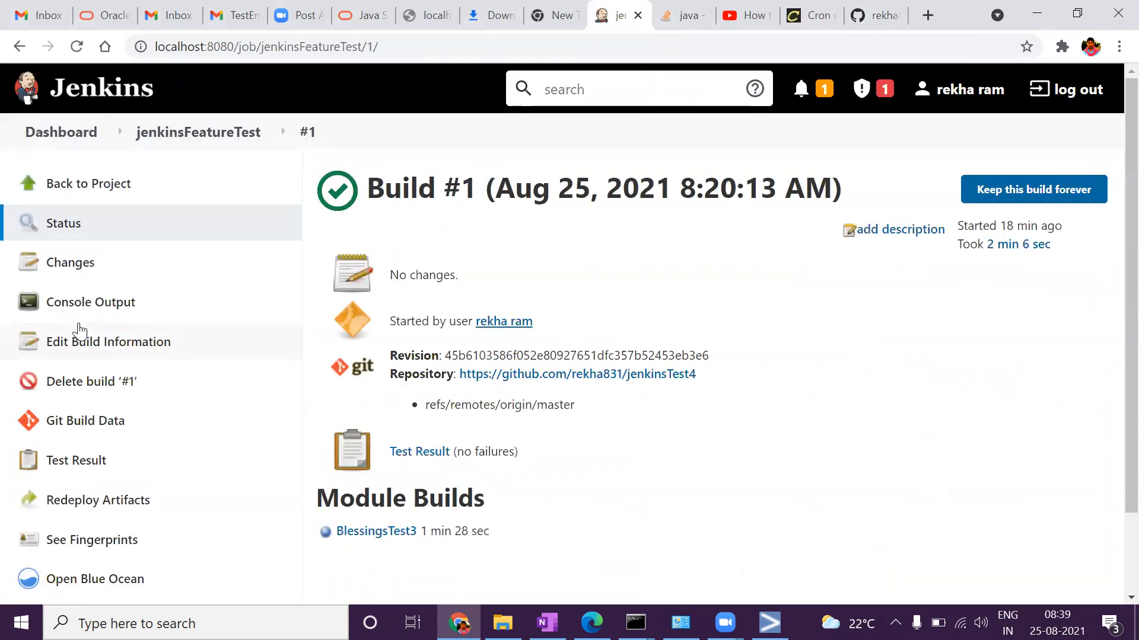
Start a new build of jenkinsFeatureTest from its project page, then examine build #2's console output
left_click(51, 186)
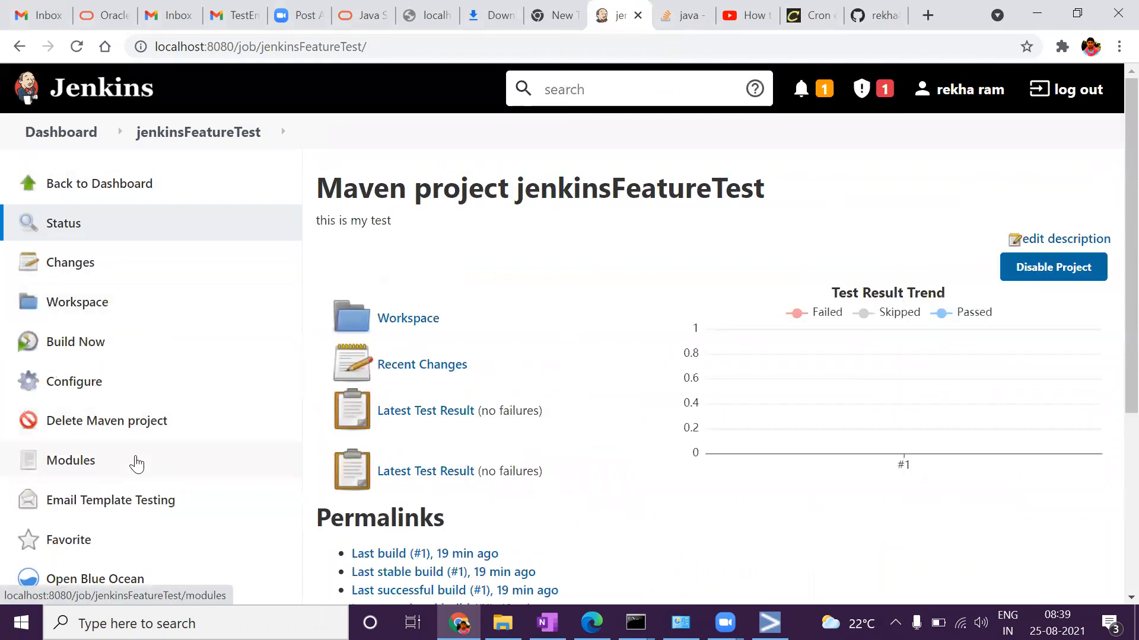
scroll(136, 464, "down", 2)
left_click(83, 253)
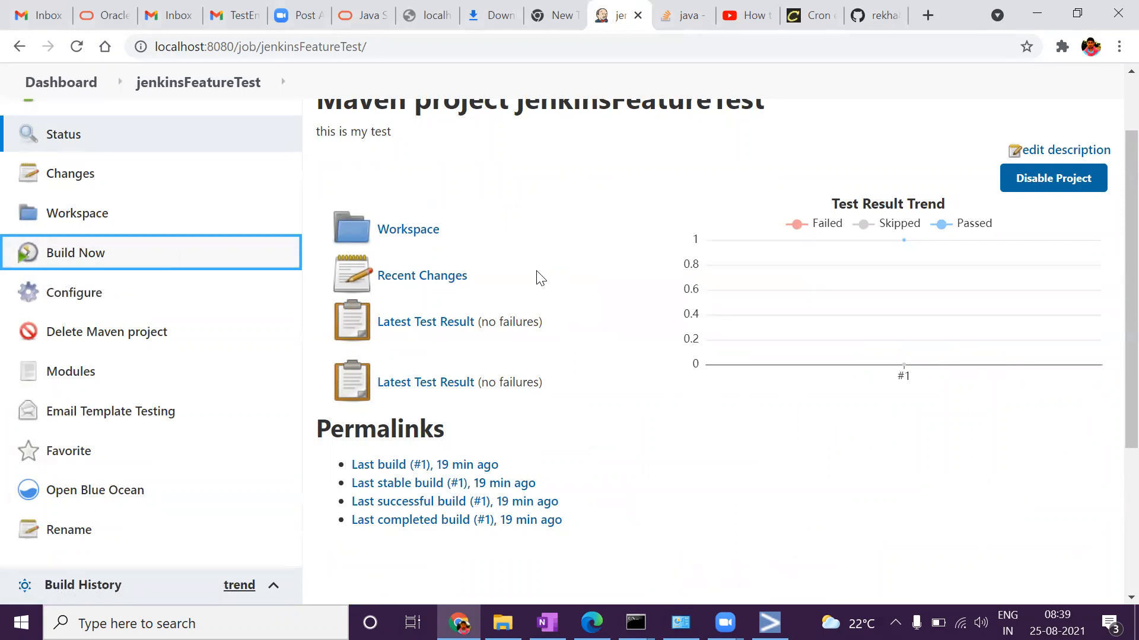
scroll(540, 341, "down", 3)
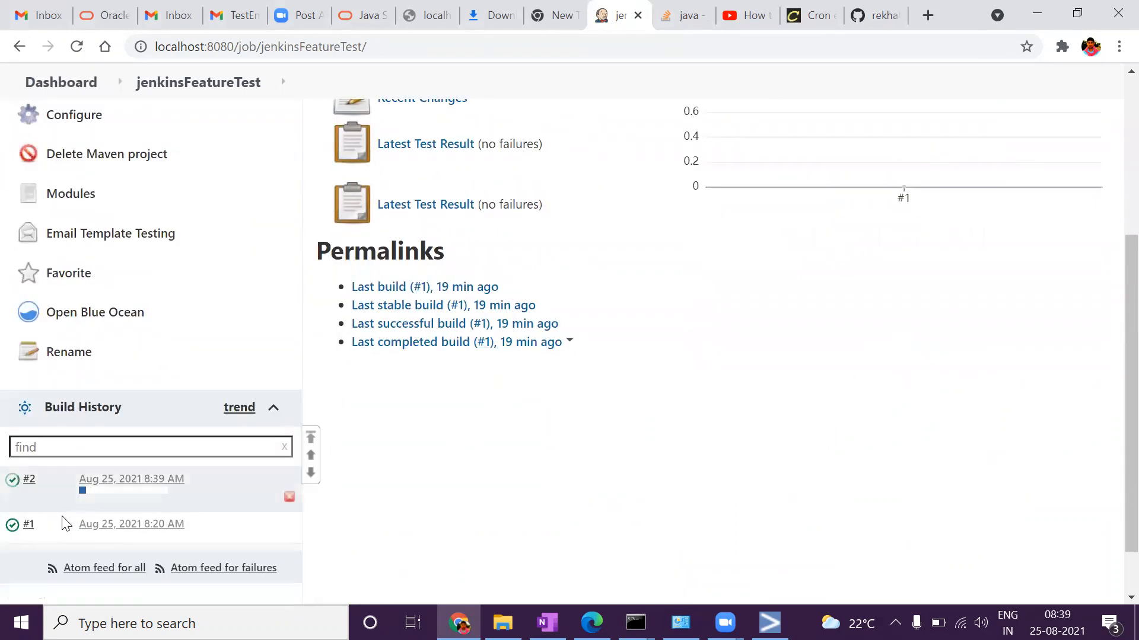
left_click(133, 485)
left_click(81, 312)
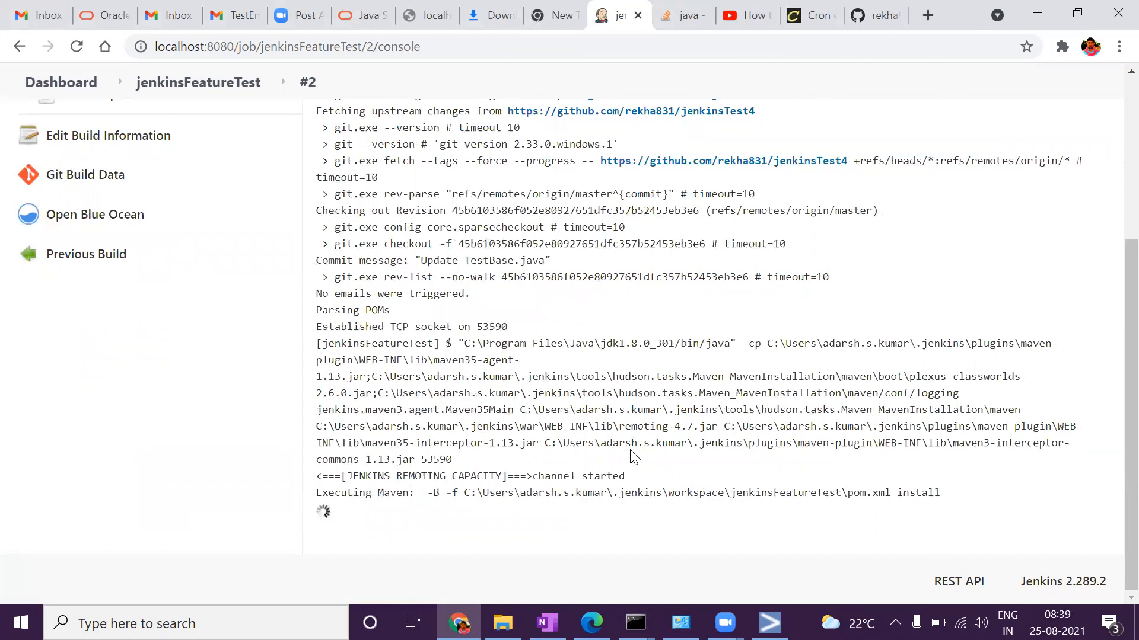
scroll(633, 453, "up", 4)
scroll(635, 424, "down", 4)
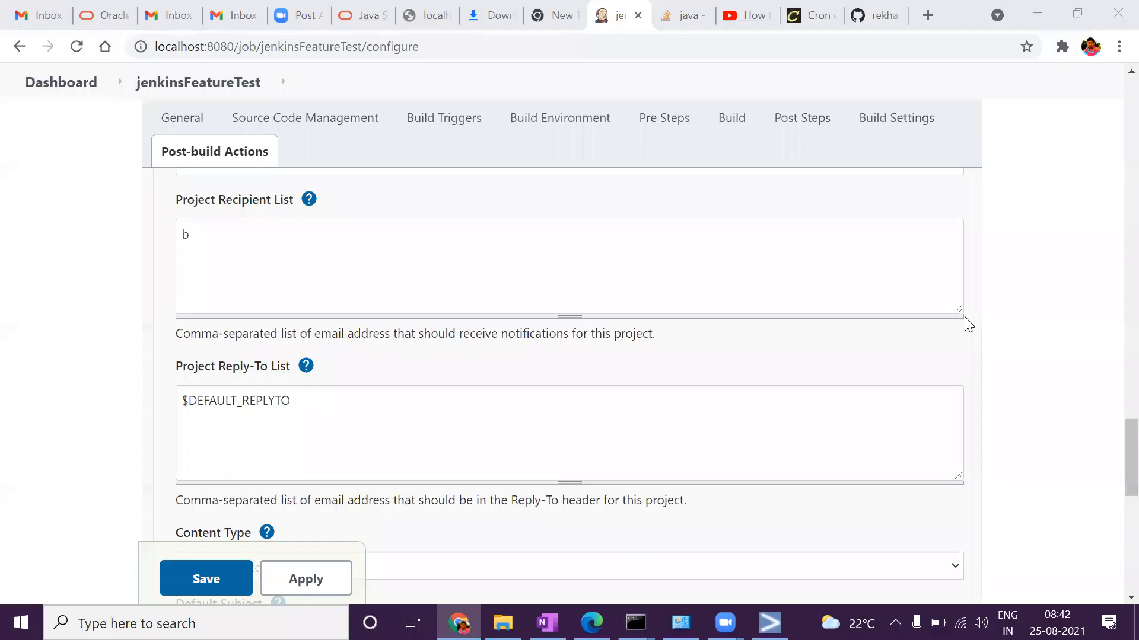
Switch to Gmail and copy the signed-in account's e-mail address for the Project Recipient List
left_click(220, 232)
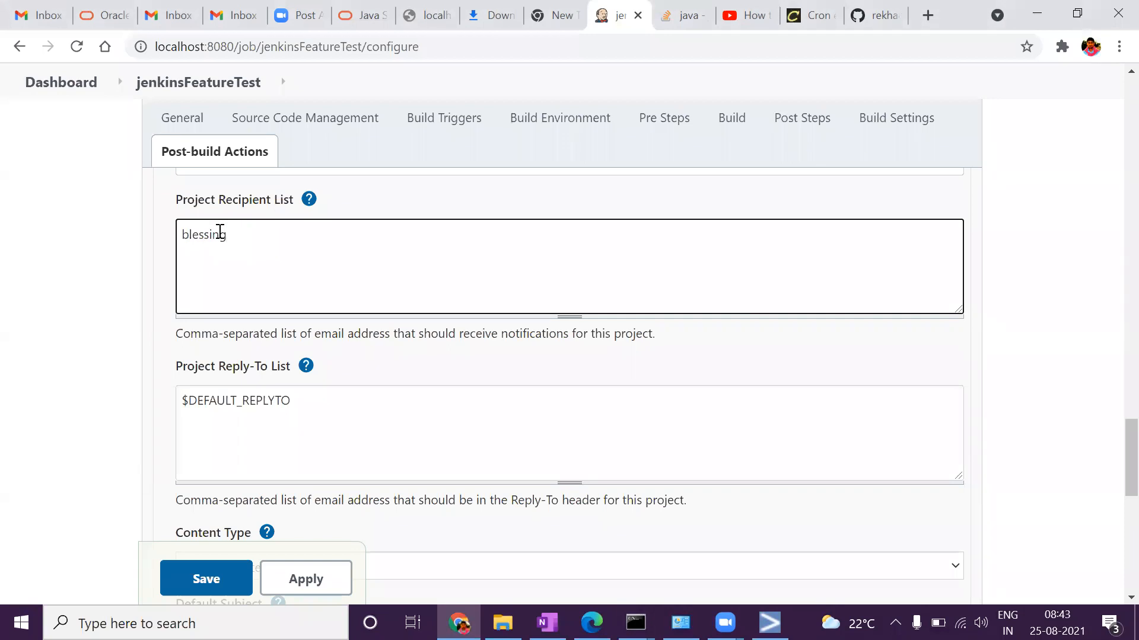
left_click(232, 15)
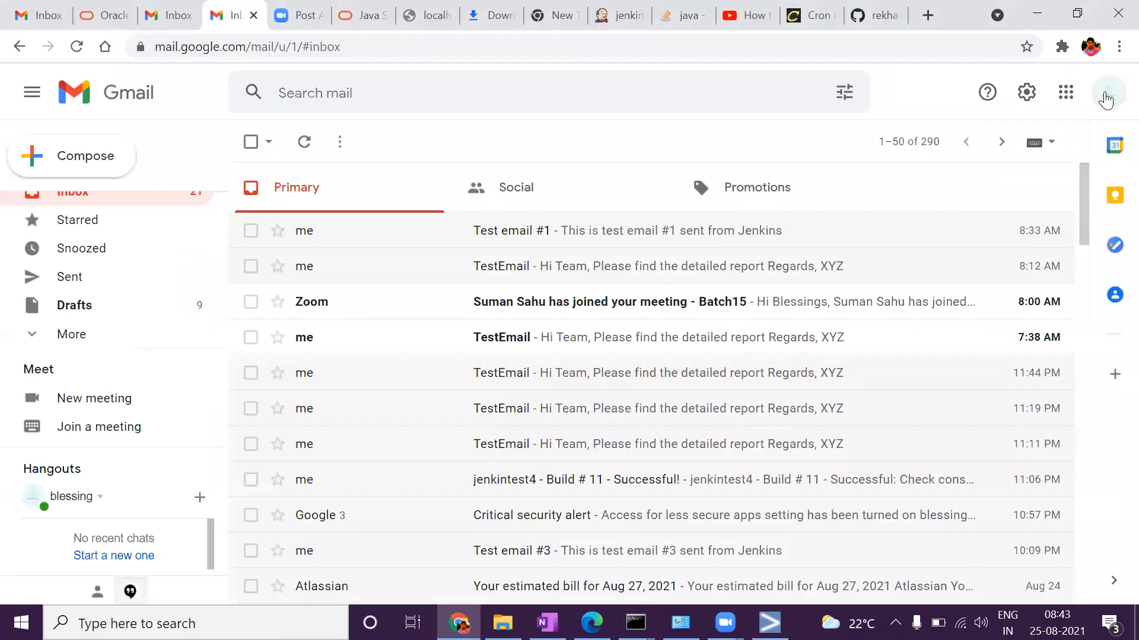
left_click(1106, 99)
triple_click(981, 248)
key("ctrl+c")
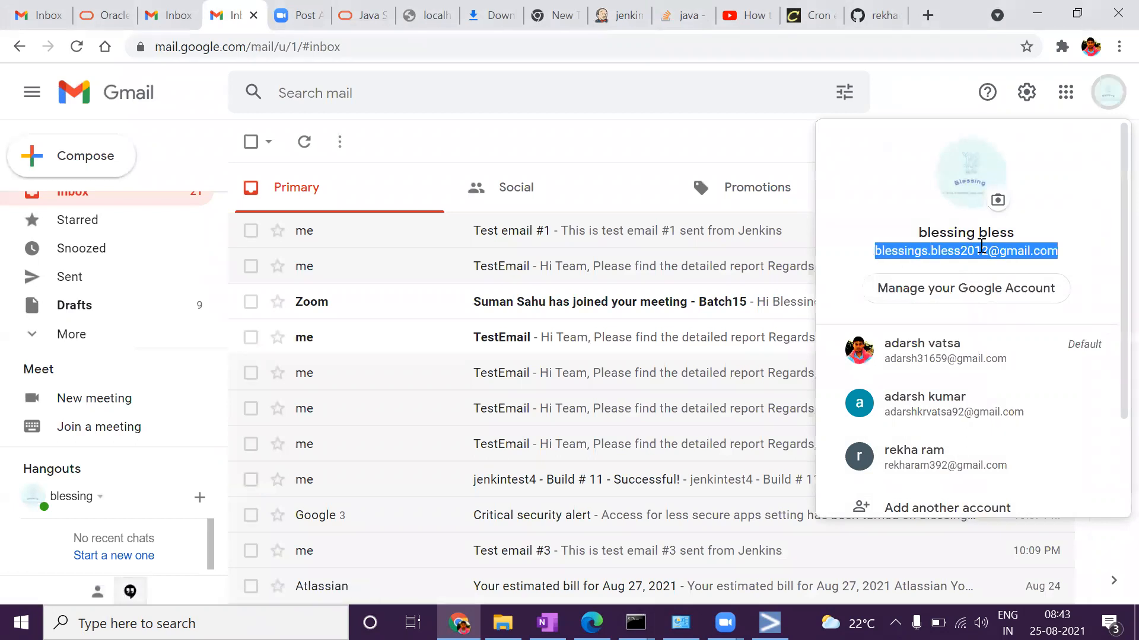
key("Escape")
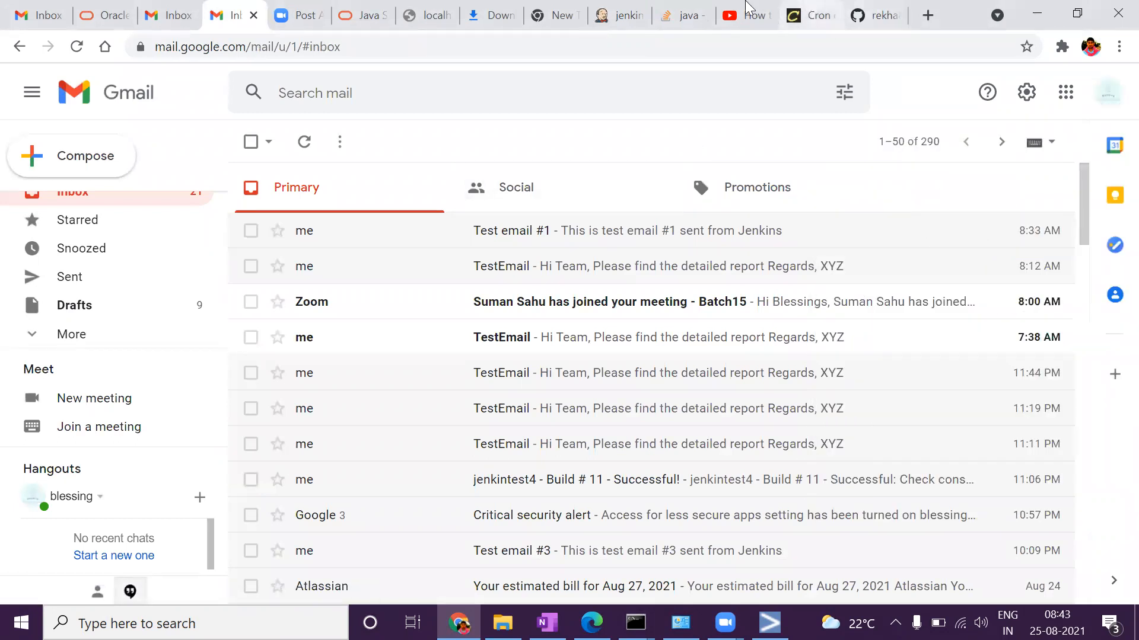
Back in Jenkins, replace the Project Recipient List entry with the copied e-mail address, and apply and save the project configuration
left_click(617, 15)
left_click_drag(248, 236, 102, 232)
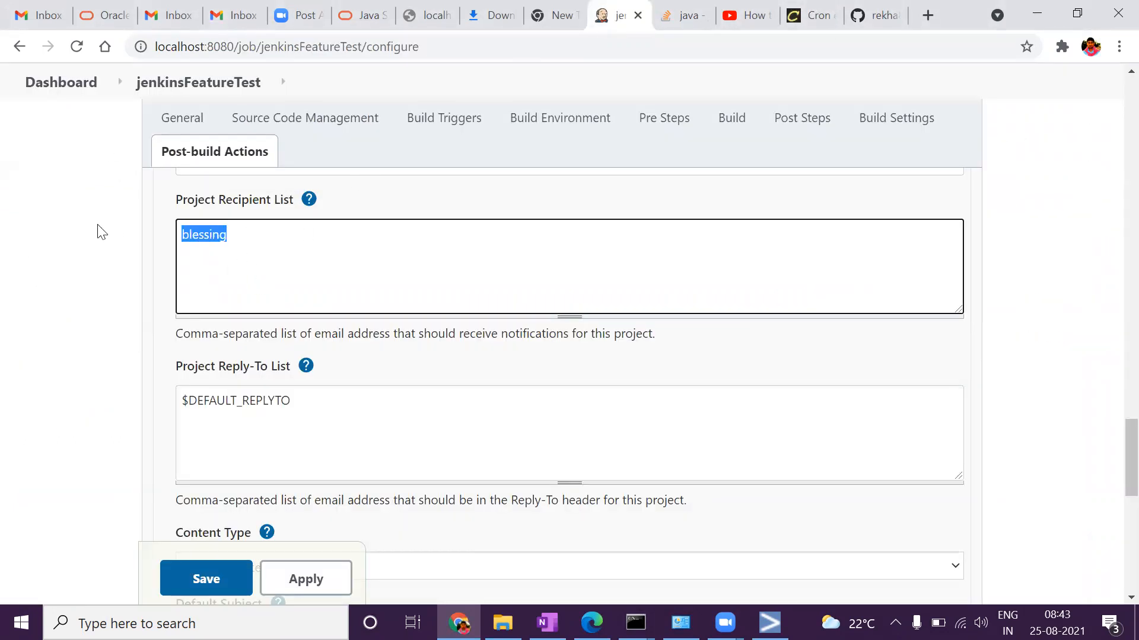
key("ctrl+v")
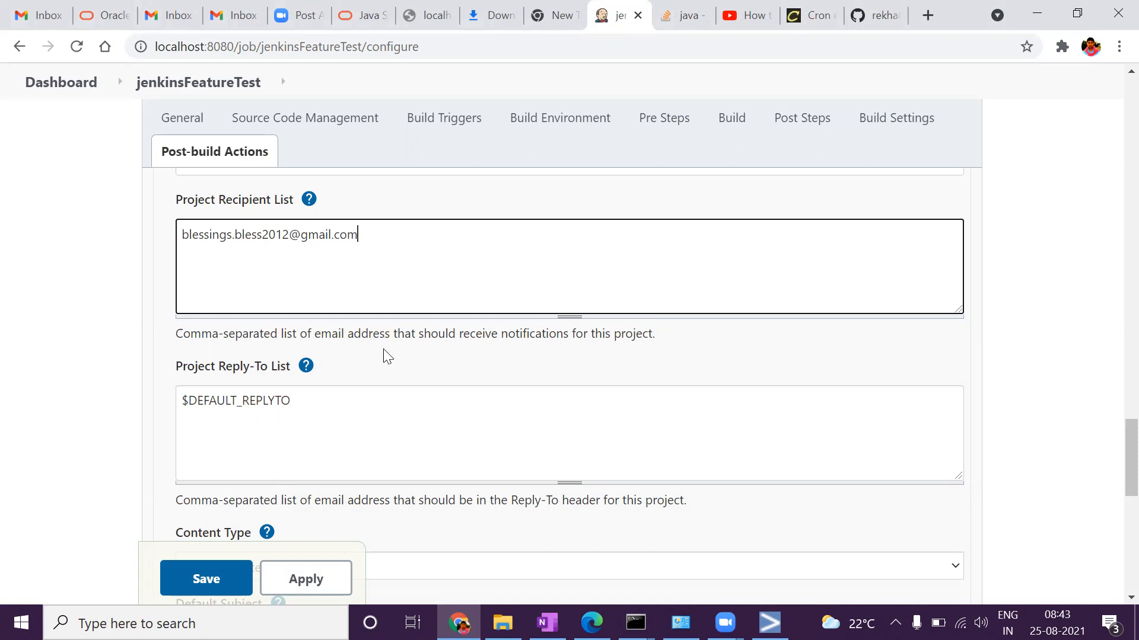
scroll(383, 362, "down", 9)
left_click(314, 579)
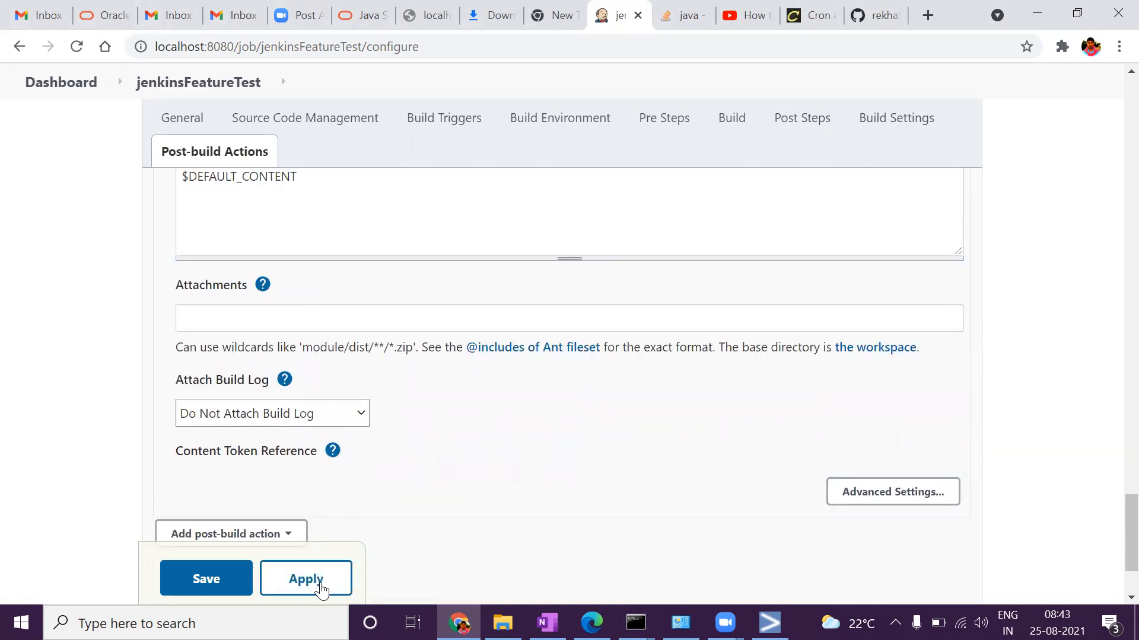
left_click(216, 581)
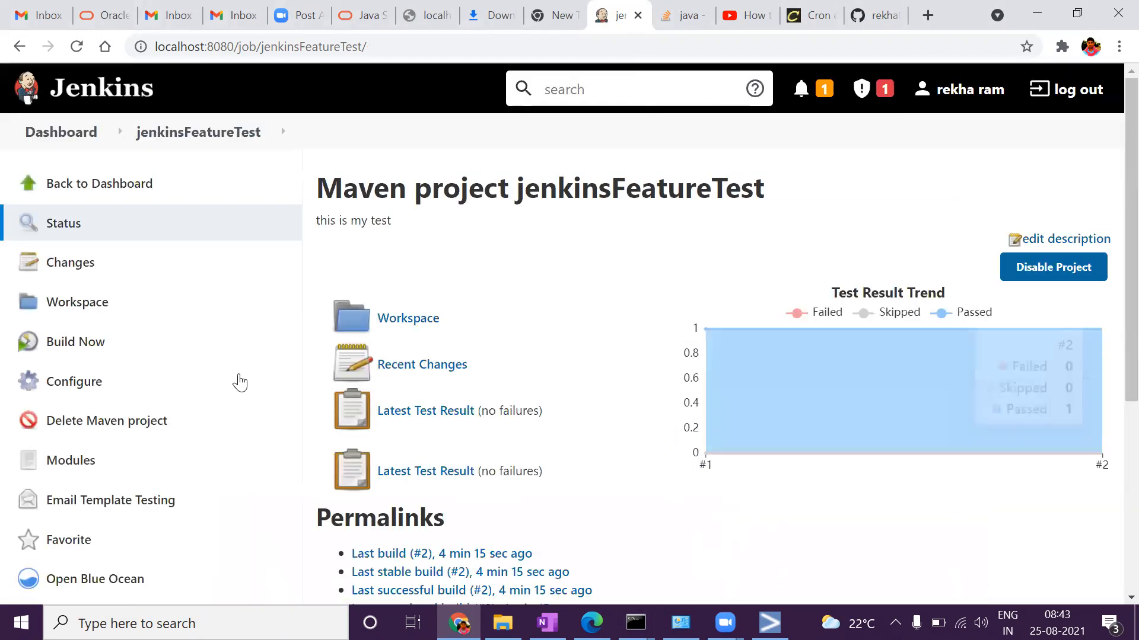
Start another build of jenkinsFeatureTest and open the console output of build #3
left_click(36, 350)
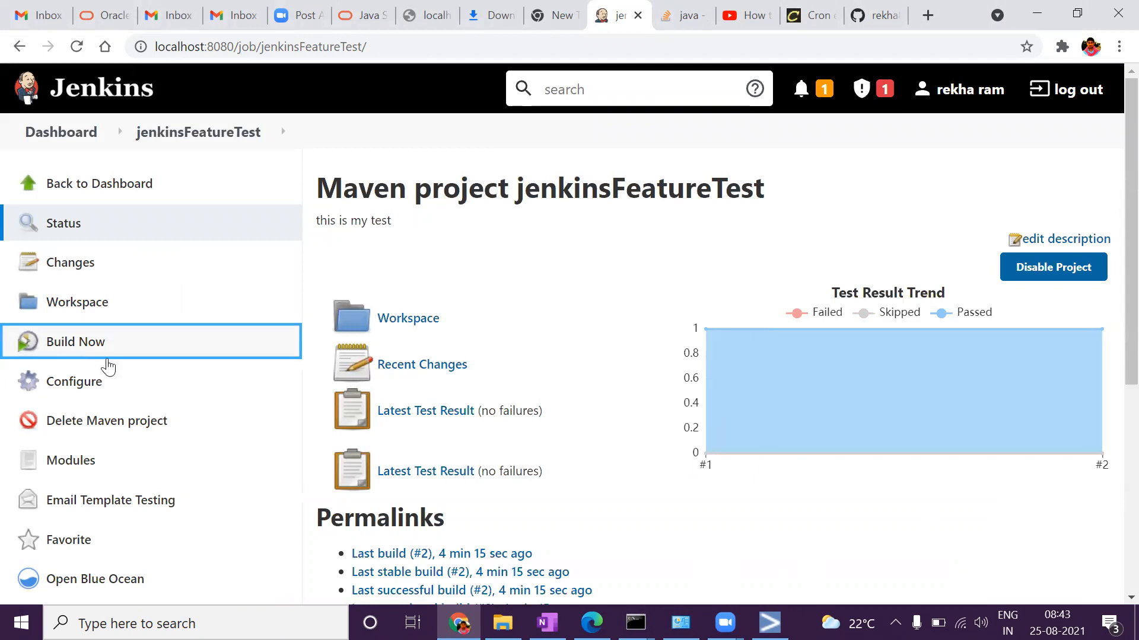
scroll(117, 483, "down", 4)
left_click(224, 449)
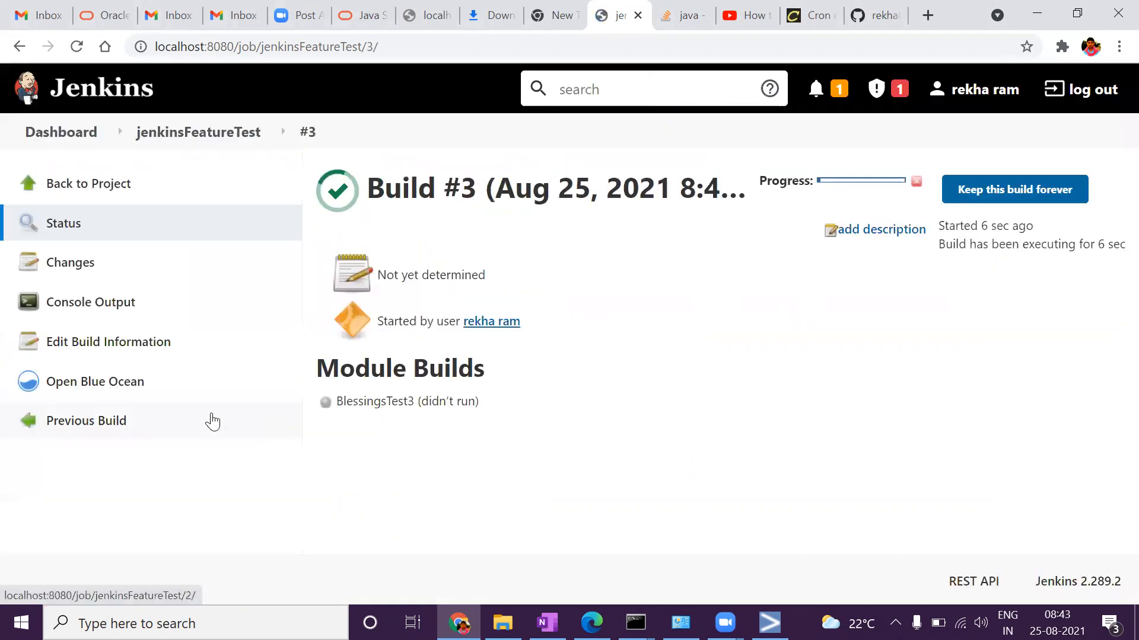
left_click(89, 316)
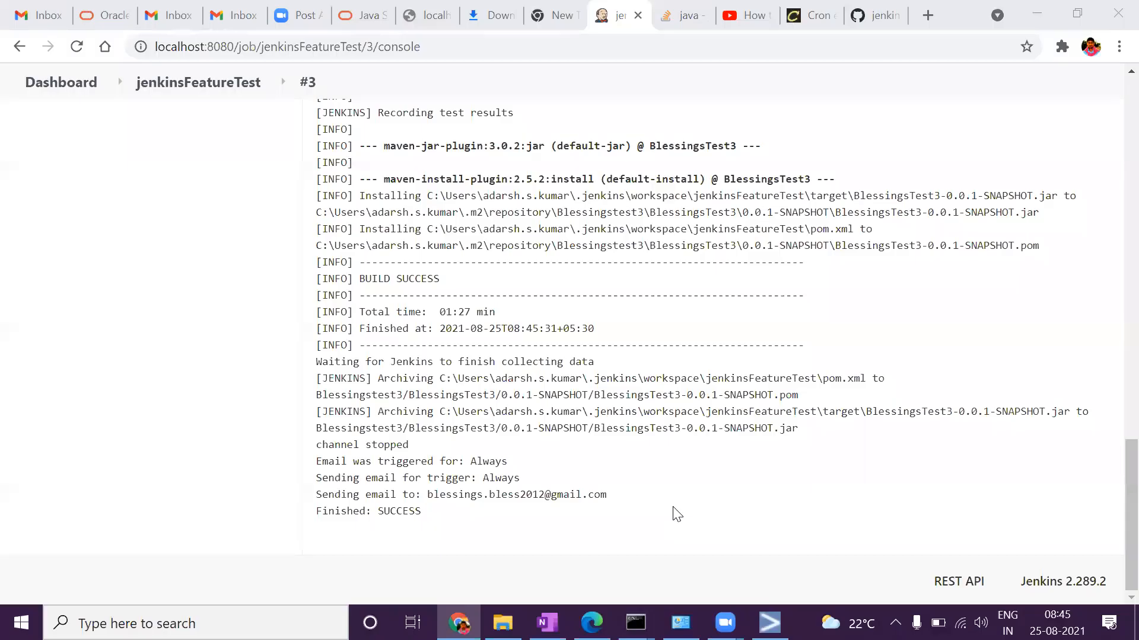
Examine build #3's console log, from the Git checkout through the Maven test run to the build result
scroll(676, 513, "up", 15)
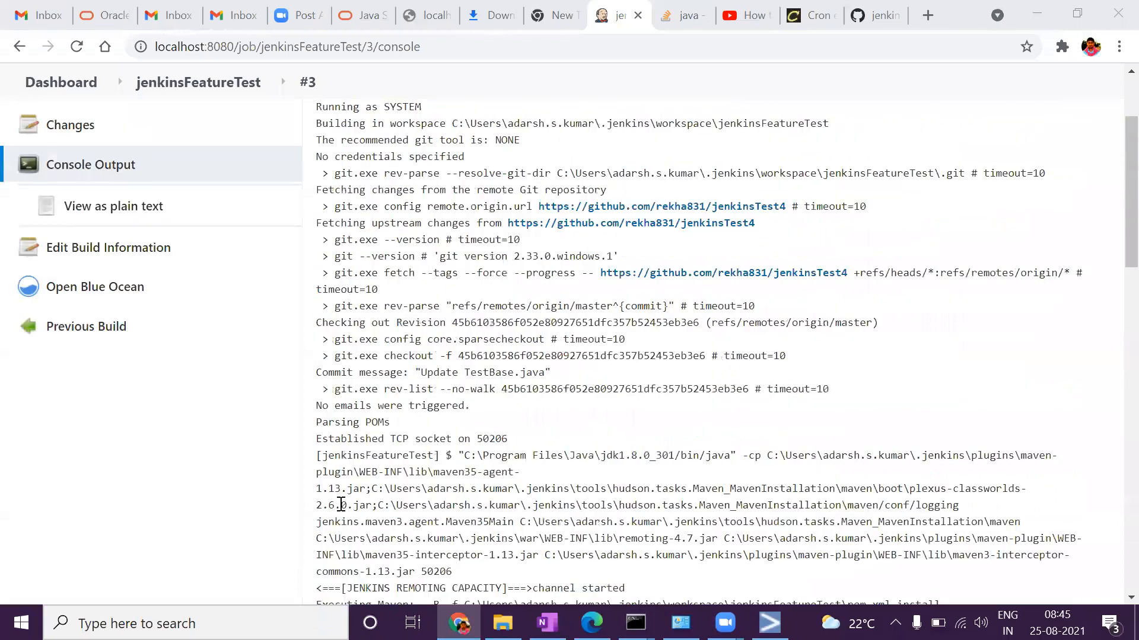
scroll(650, 470, "down", 3)
scroll(650, 479, "down", 2)
scroll(650, 479, "up", 6)
scroll(643, 484, "down", 7)
scroll(639, 486, "down", 4)
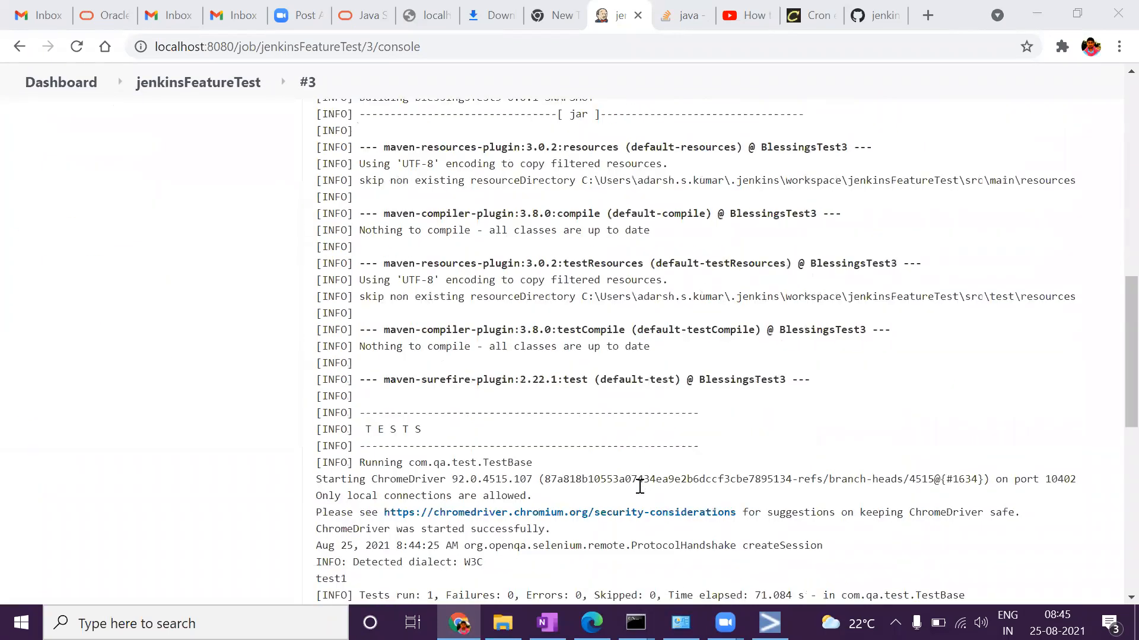
scroll(640, 486, "down", 10)
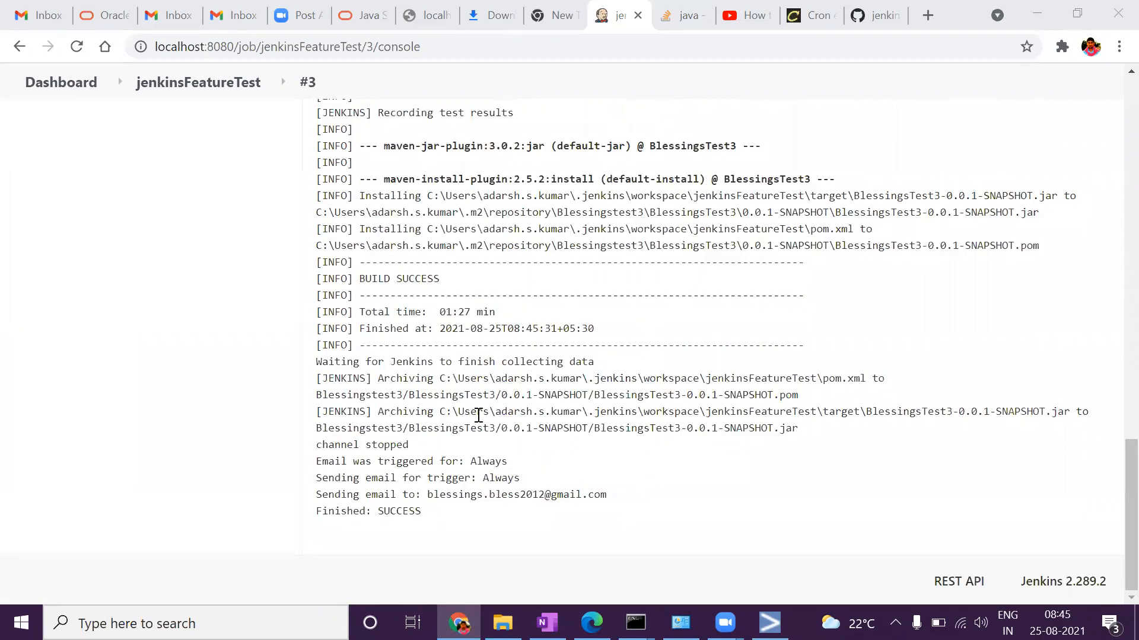
scroll(556, 323, "up", 4)
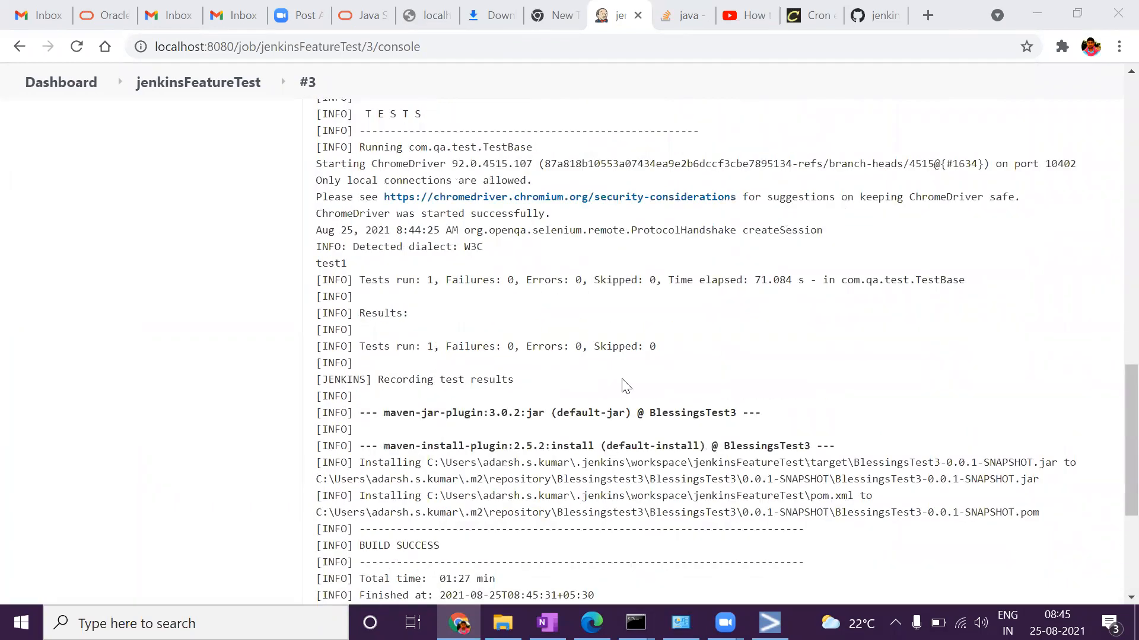
scroll(625, 386, "down", 1)
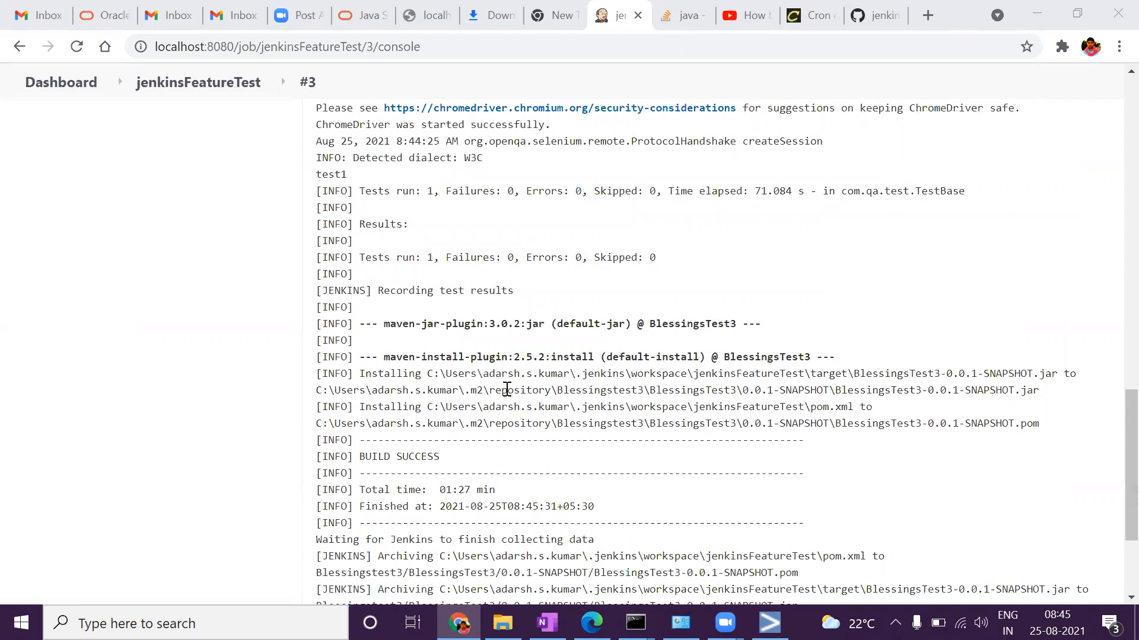
scroll(489, 347, "down", 3)
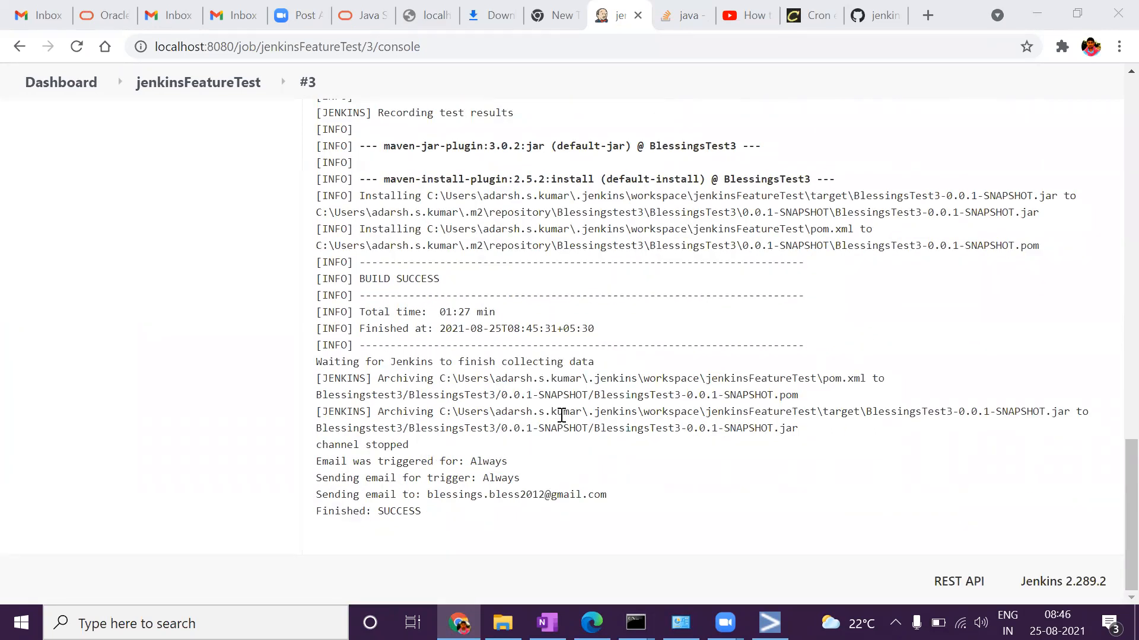
Highlight the log lines about the e-mail trigger and the recipient at the end of the console output
left_click_drag(508, 463, 308, 464)
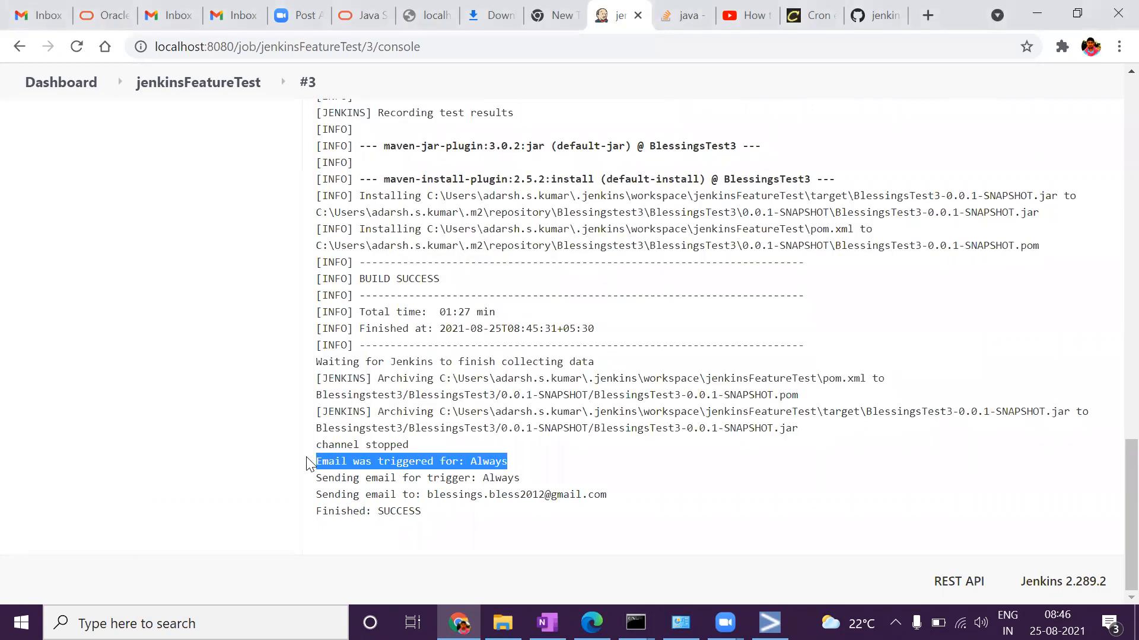
left_click_drag(528, 477, 313, 461)
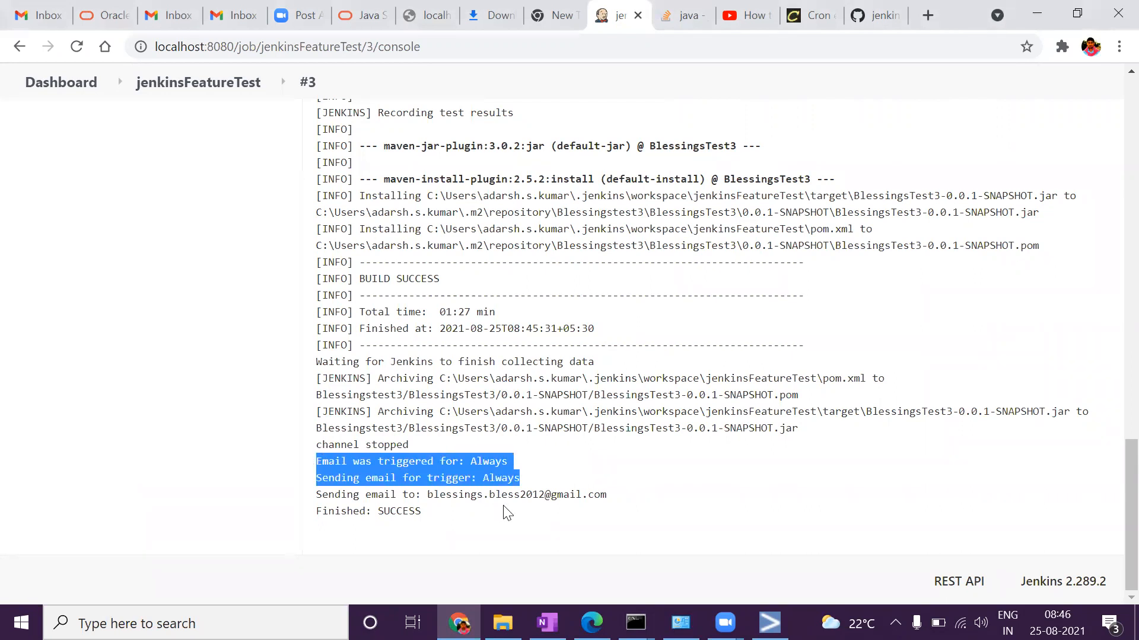
left_click_drag(614, 499, 323, 495)
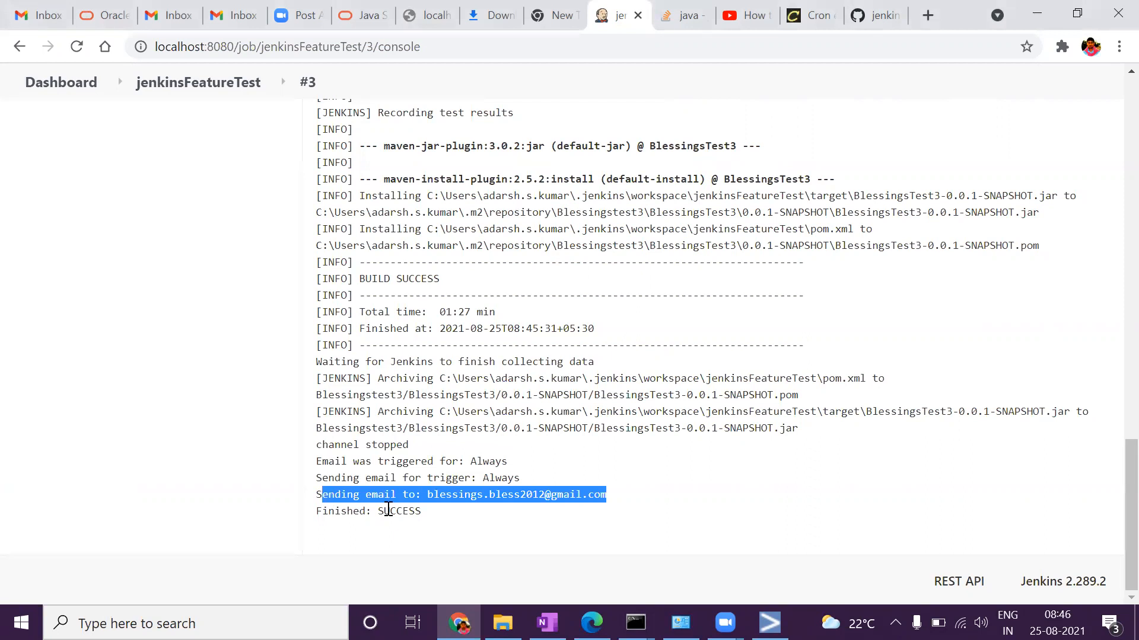
left_click(455, 522)
Switch to Gmail, refresh the inbox and open the newest TestEmail message
left_click(230, 11)
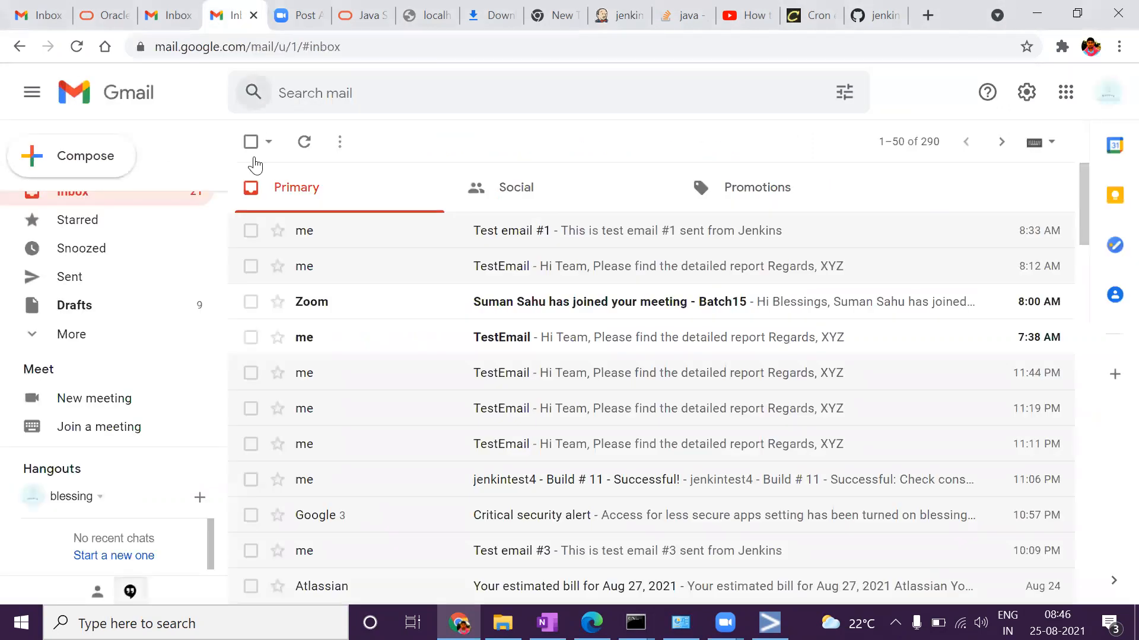
left_click(306, 143)
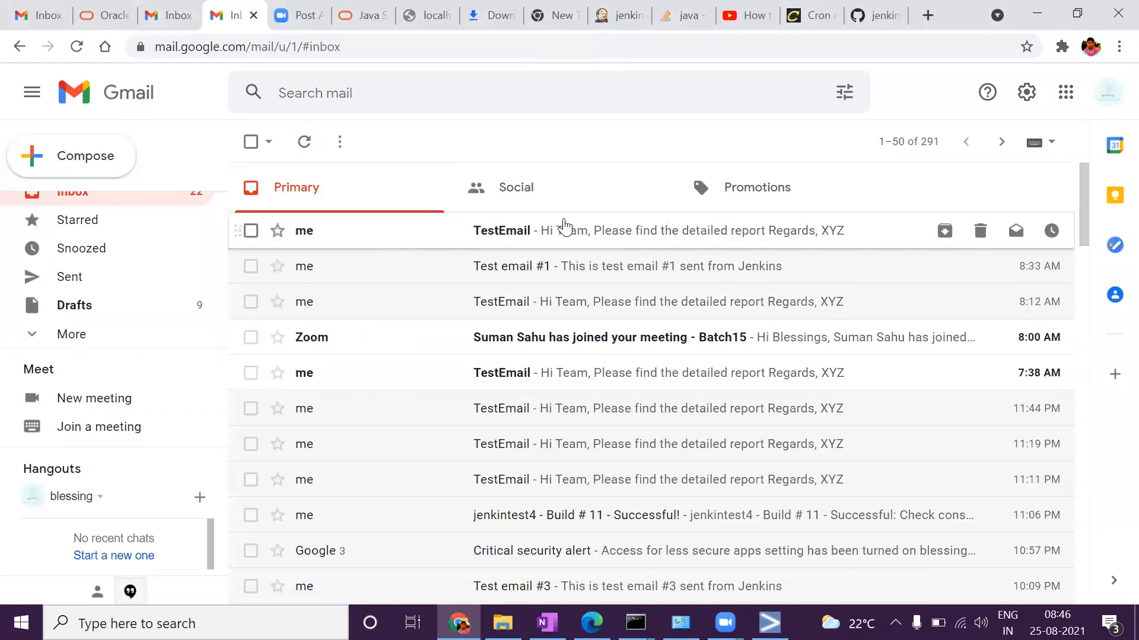
left_click(564, 227)
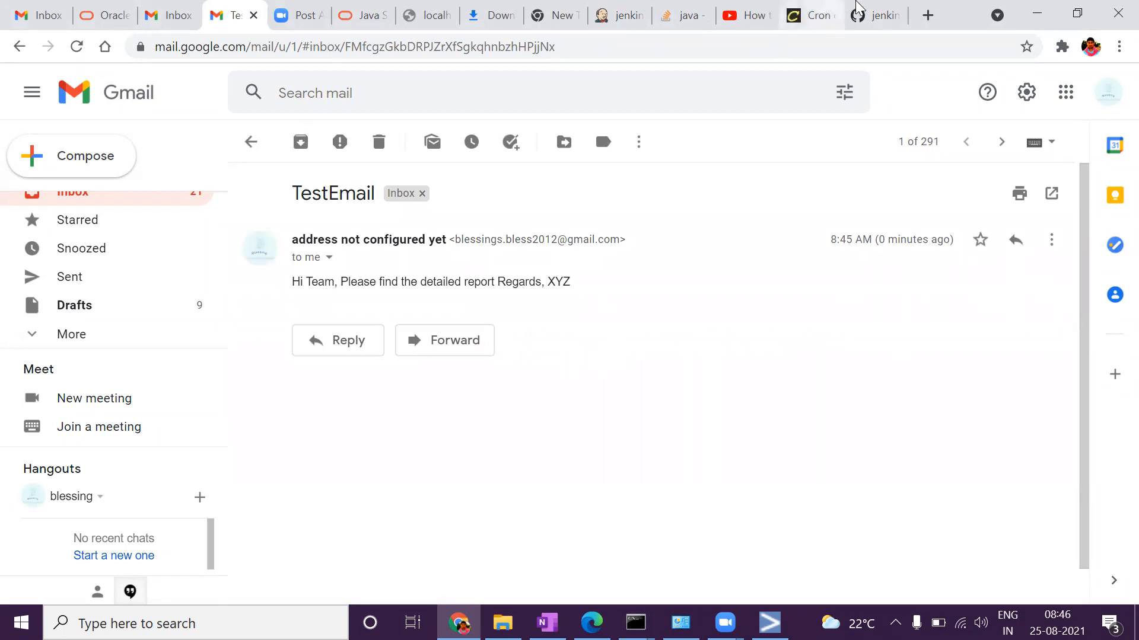
Check the test class source on GitHub, and return to the start of build #3's console output in Jenkins
left_click(861, 5)
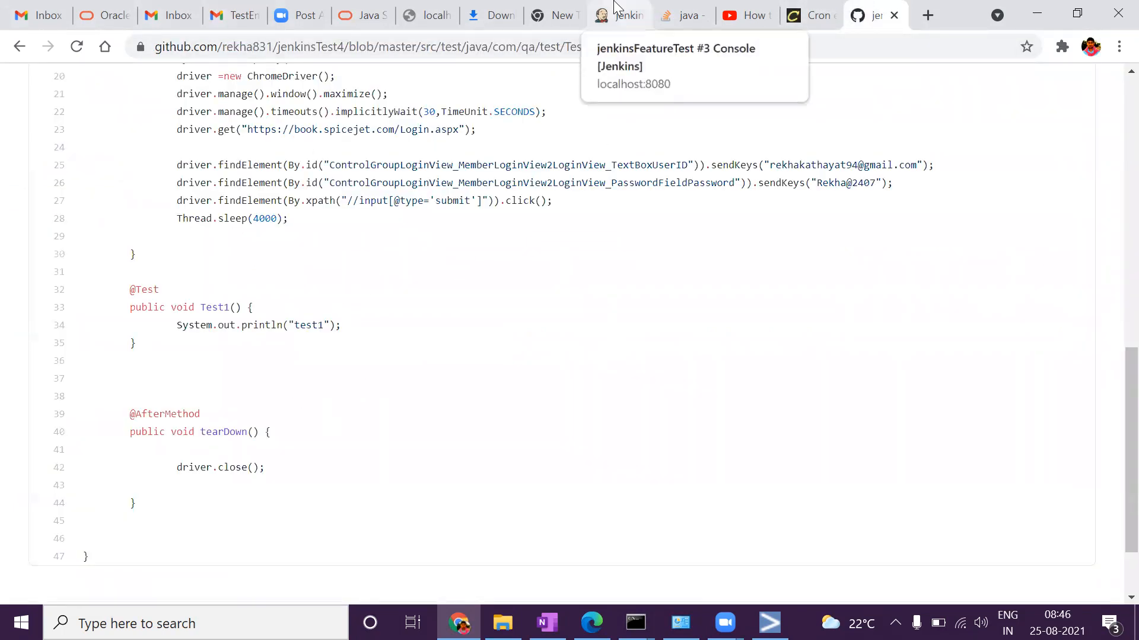
left_click(627, 18)
scroll(657, 409, "up", 15)
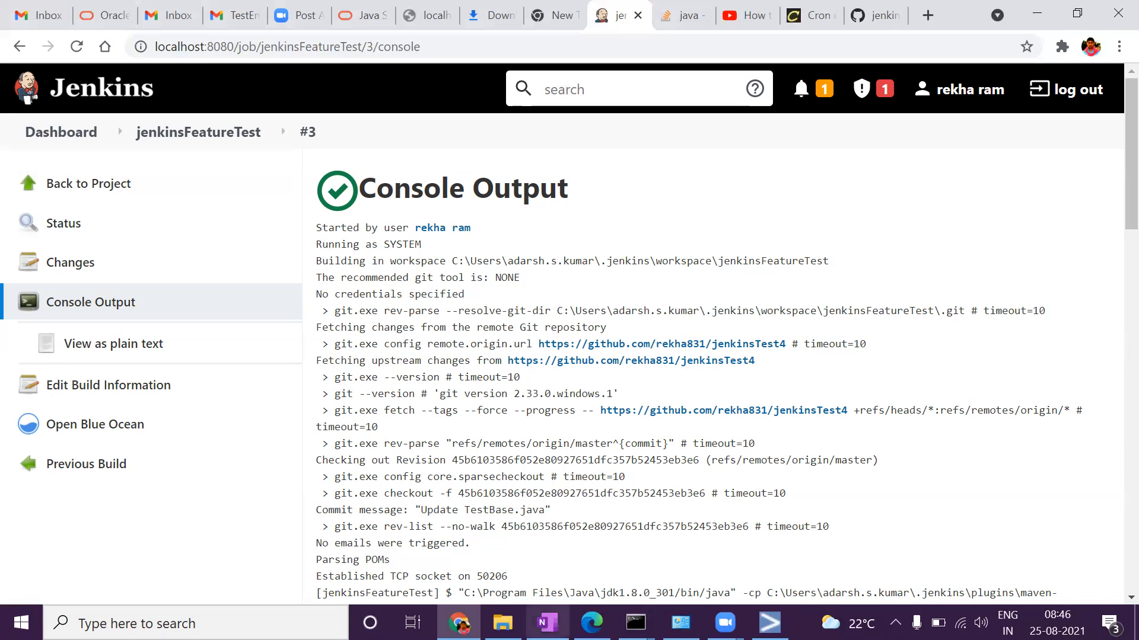
Switch to OneNote, open the "1)java 8 version should be installed" page, and copy the lesssecureapps settings URL
mouse_move(547, 623)
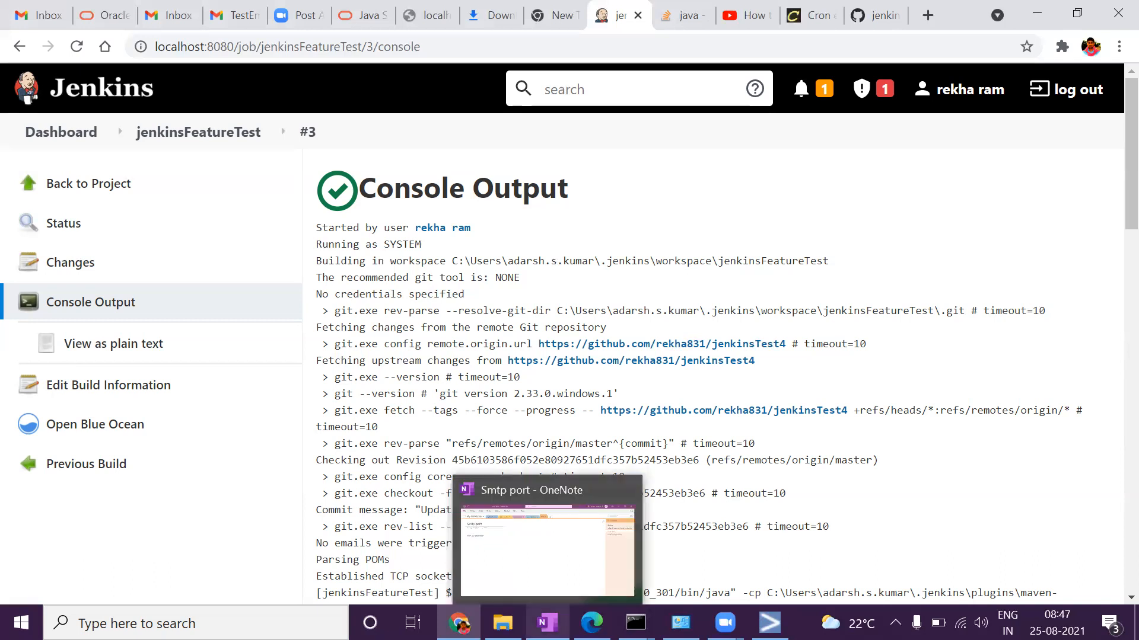
left_click(541, 580)
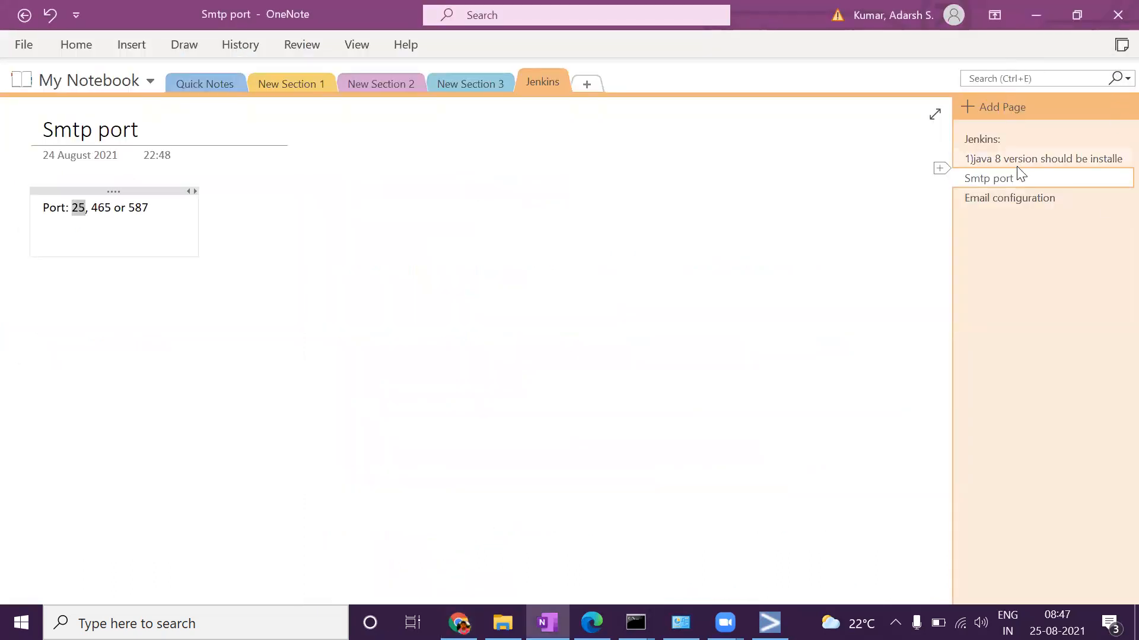
left_click(989, 159)
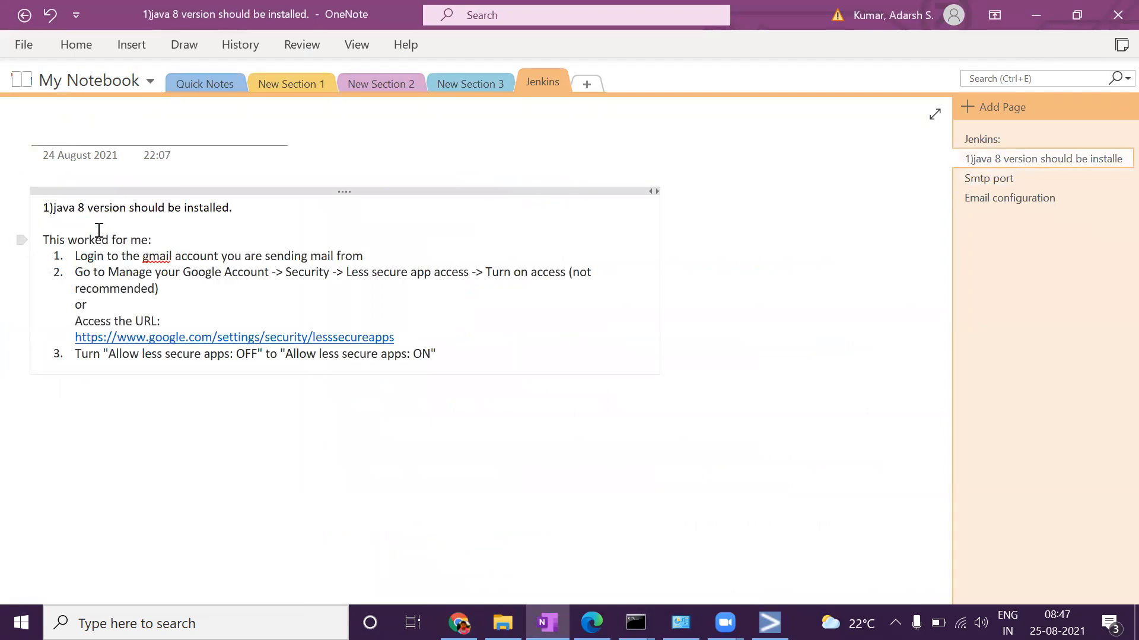
left_click_drag(189, 204, 10, 202)
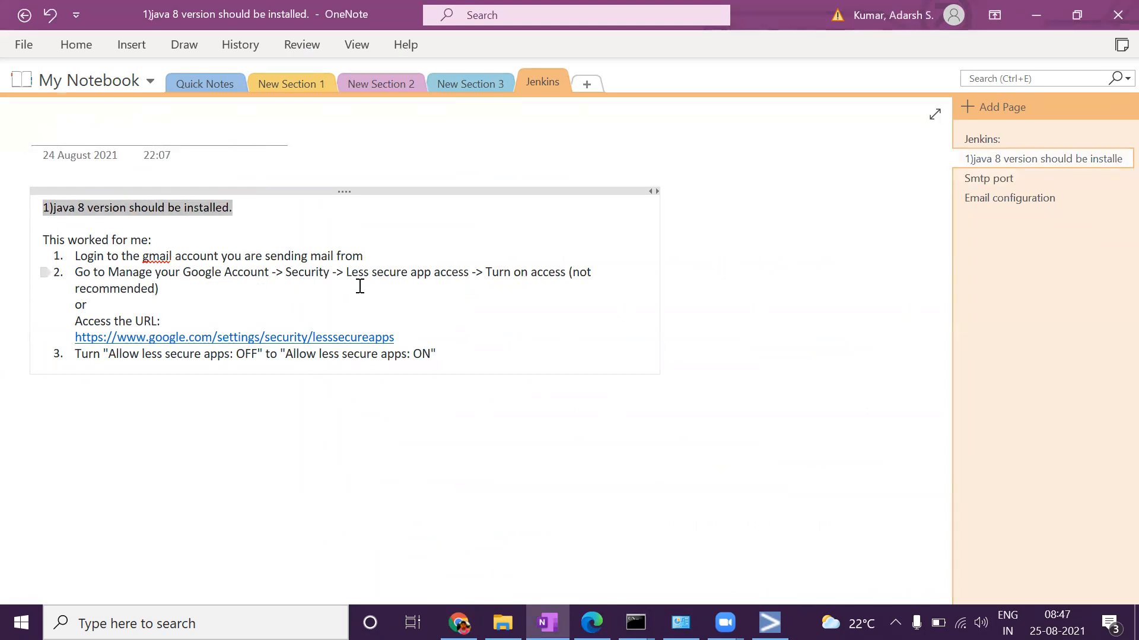
left_click_drag(377, 340, 78, 345)
key("ctrl+c")
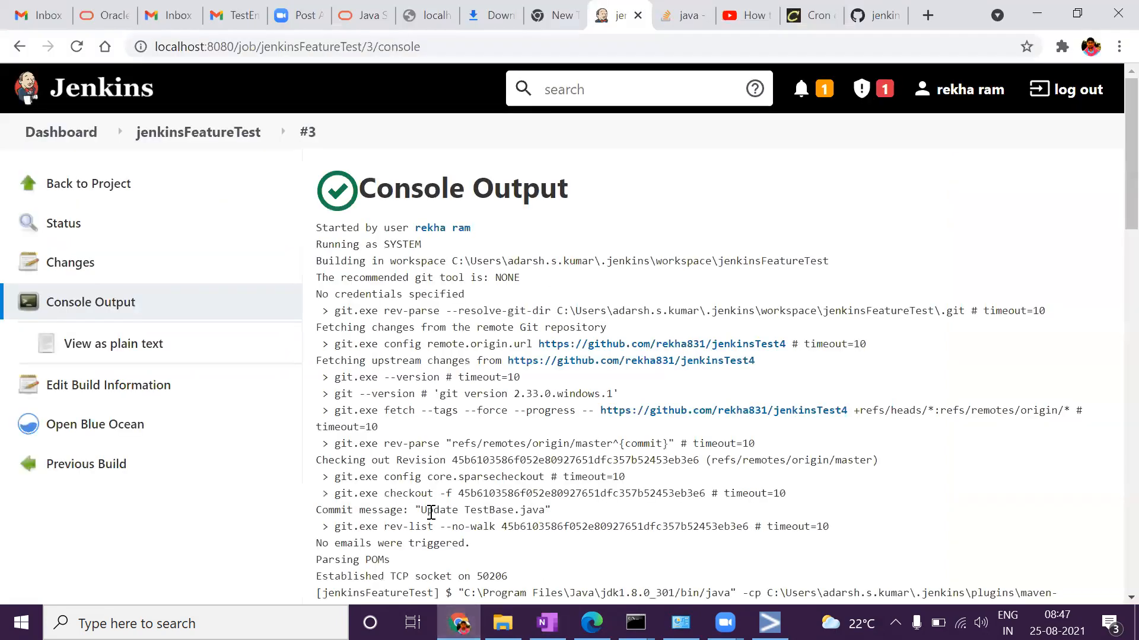
Switch to Chrome, open the copied lesssecureapps URL in a new tab, and view the less secure app access setting for the other Google account
left_click(459, 623)
left_click(927, 14)
left_click(898, 44)
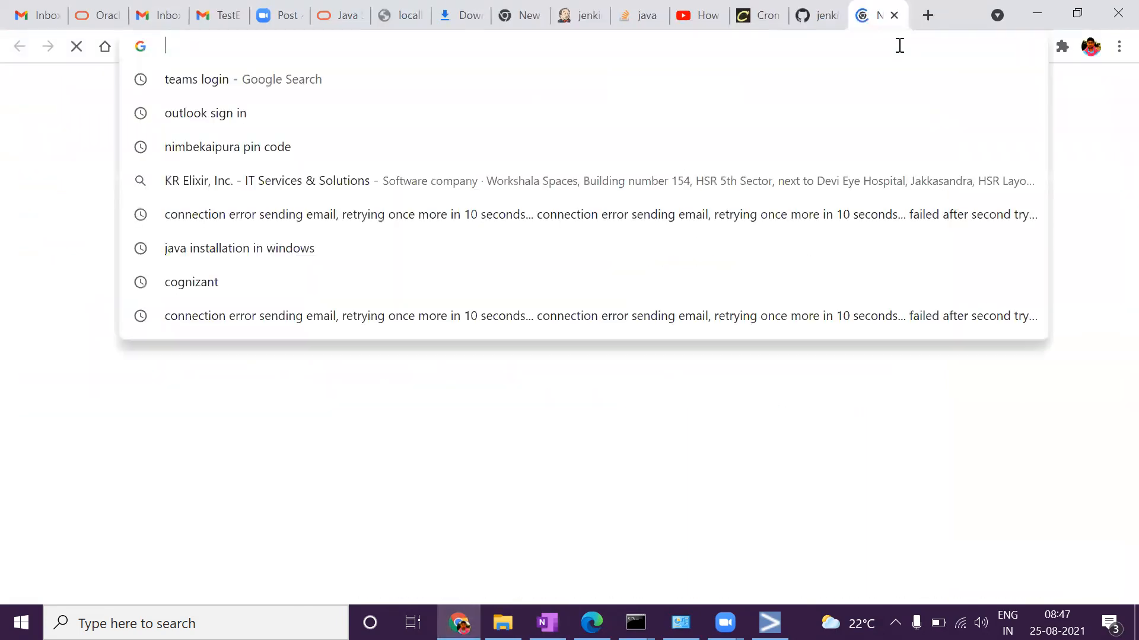
key("ctrl+v")
key("Return")
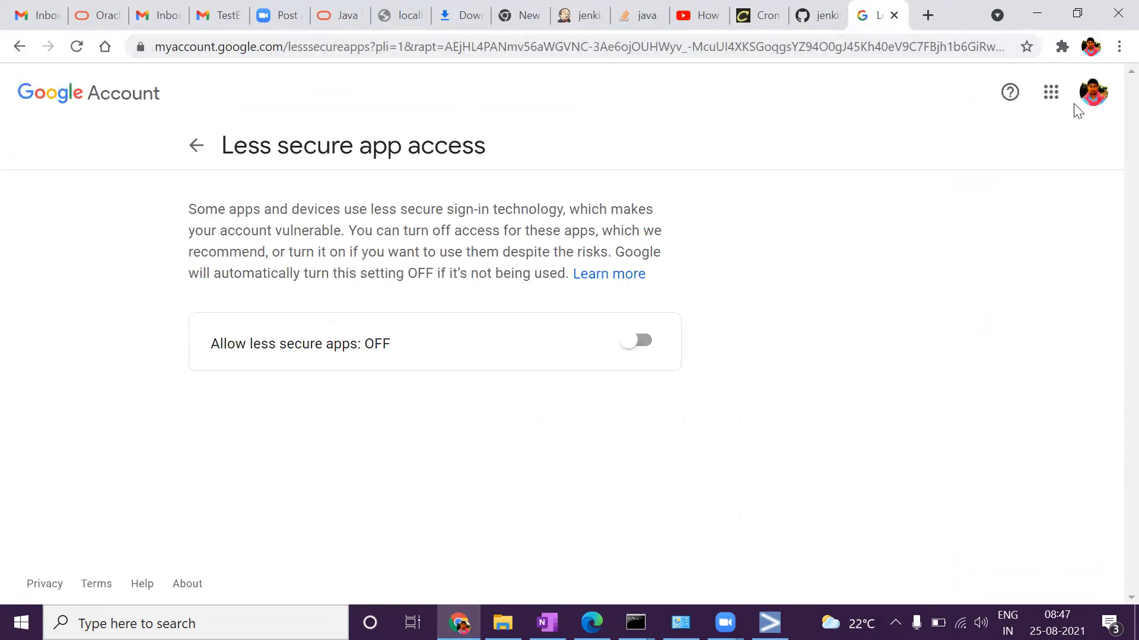
left_click(1093, 98)
left_click(927, 354)
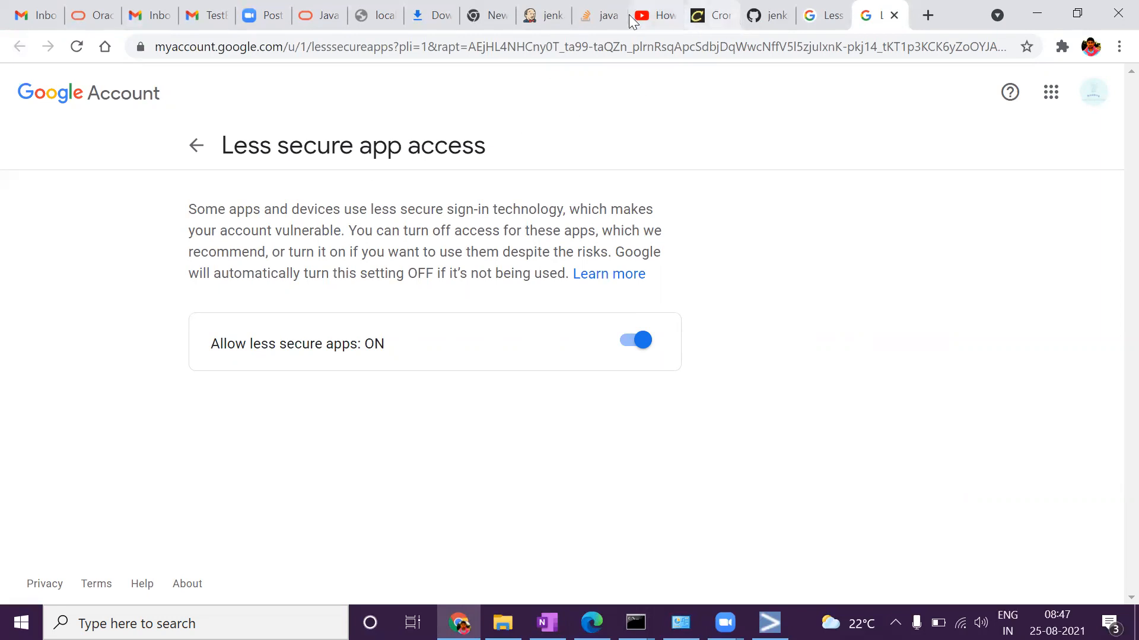
Return to build #3's console output in Jenkins, and review the "Email configuration" and "Jenkins:" pages in OneNote
left_click(541, 7)
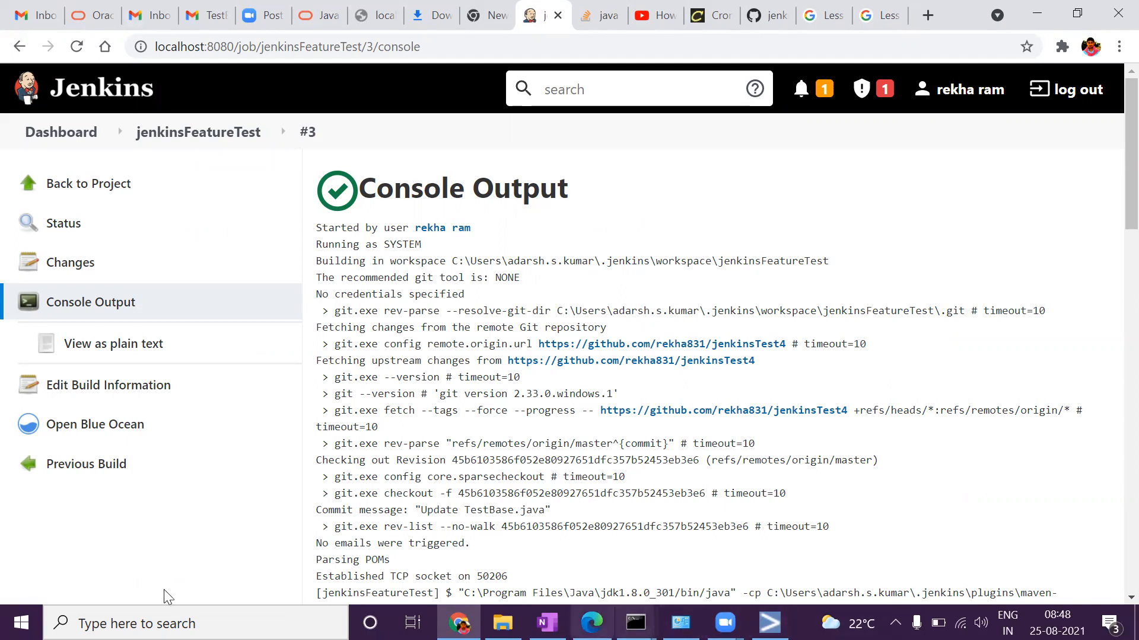
left_click(547, 623)
left_click(993, 193)
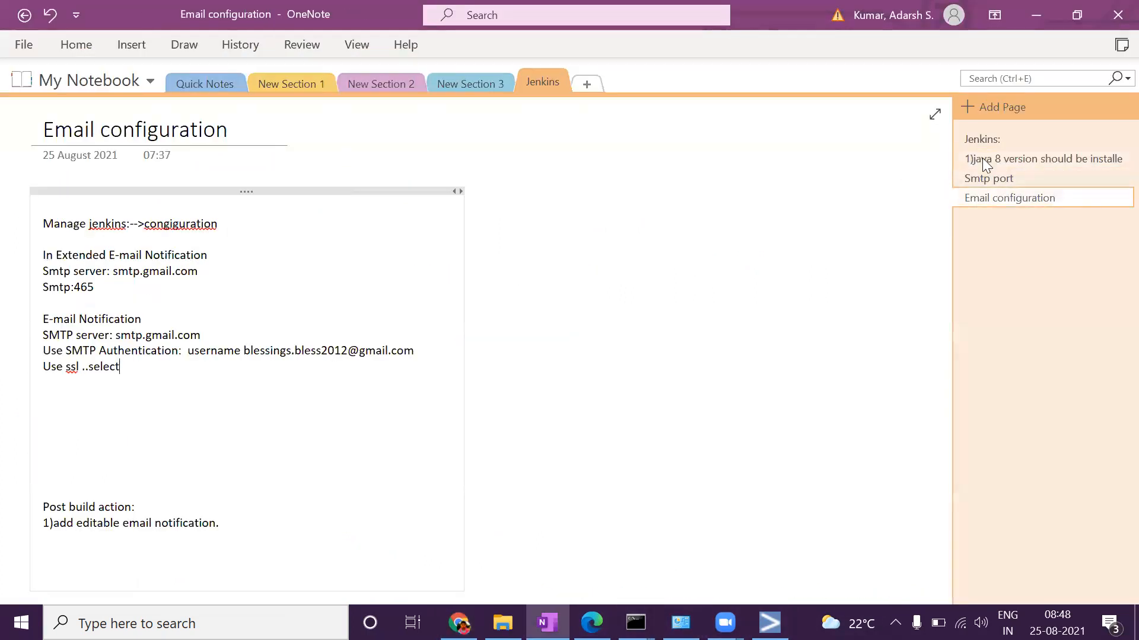
left_click(1000, 142)
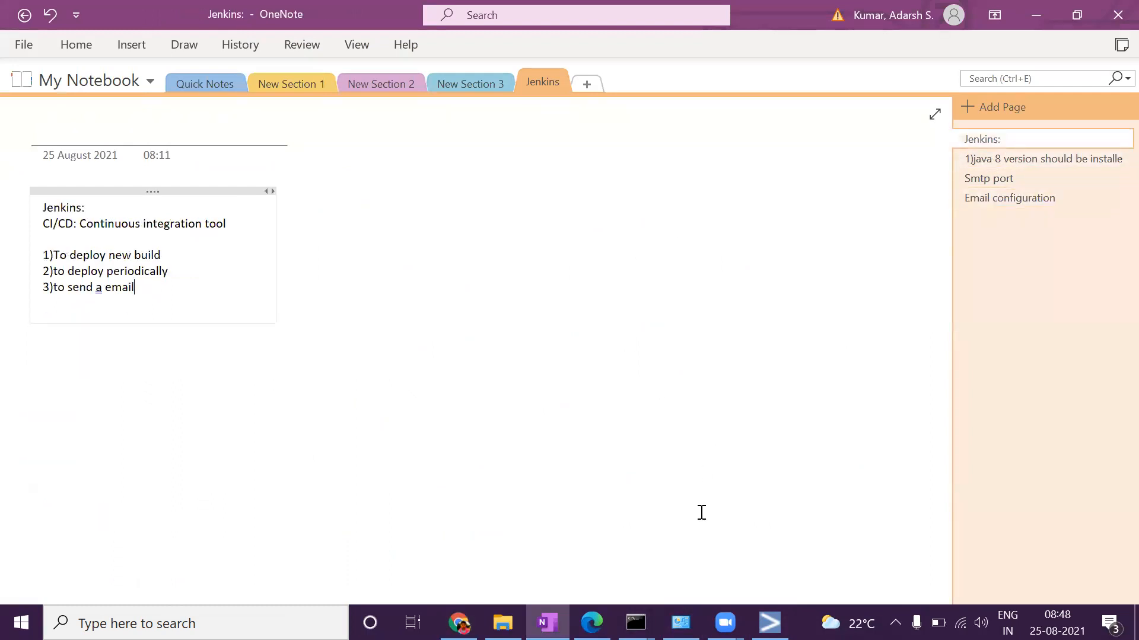